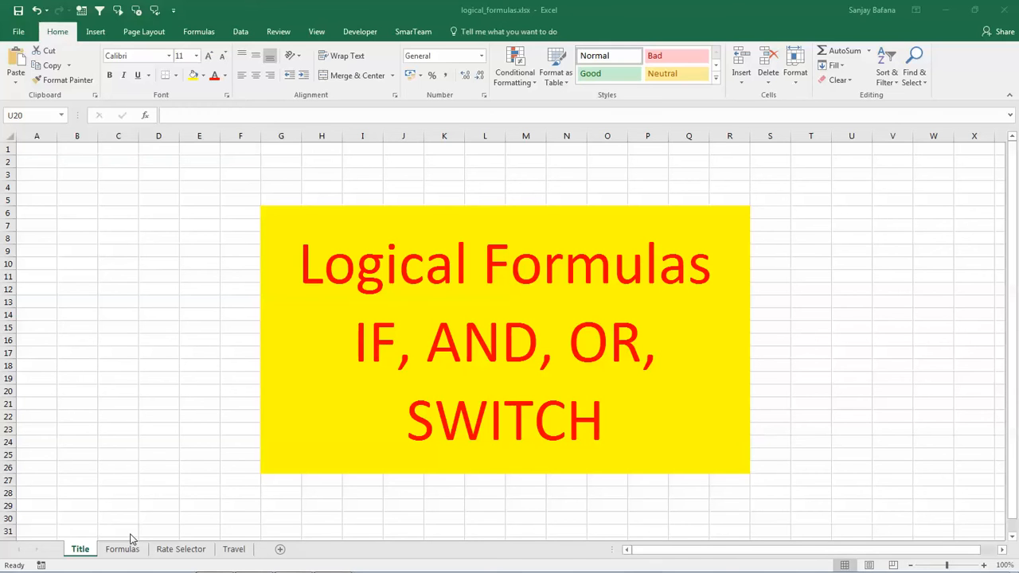
Open the Formulas worksheet and bring the Age and Category table into view.
click(129, 551)
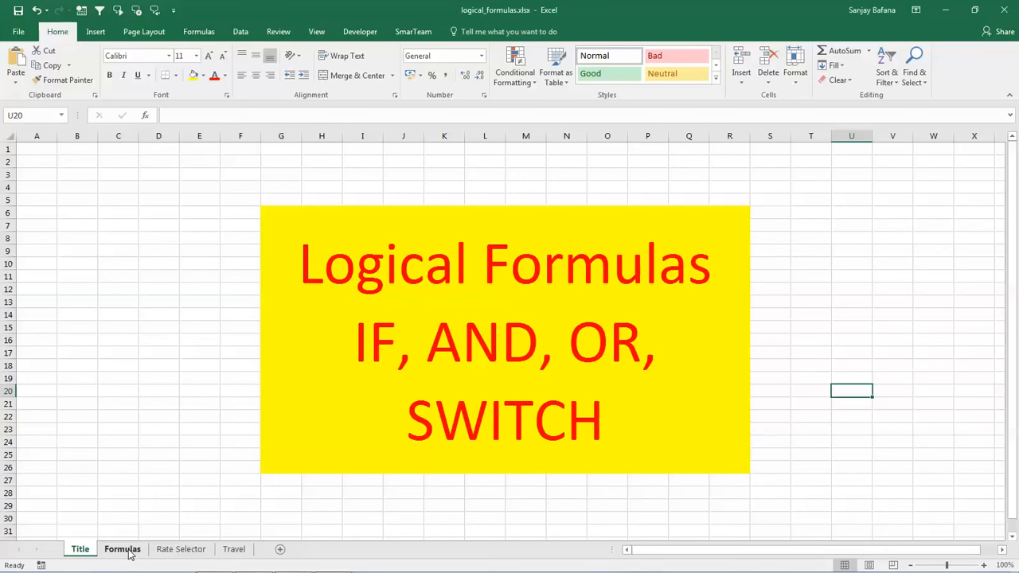
click(130, 550)
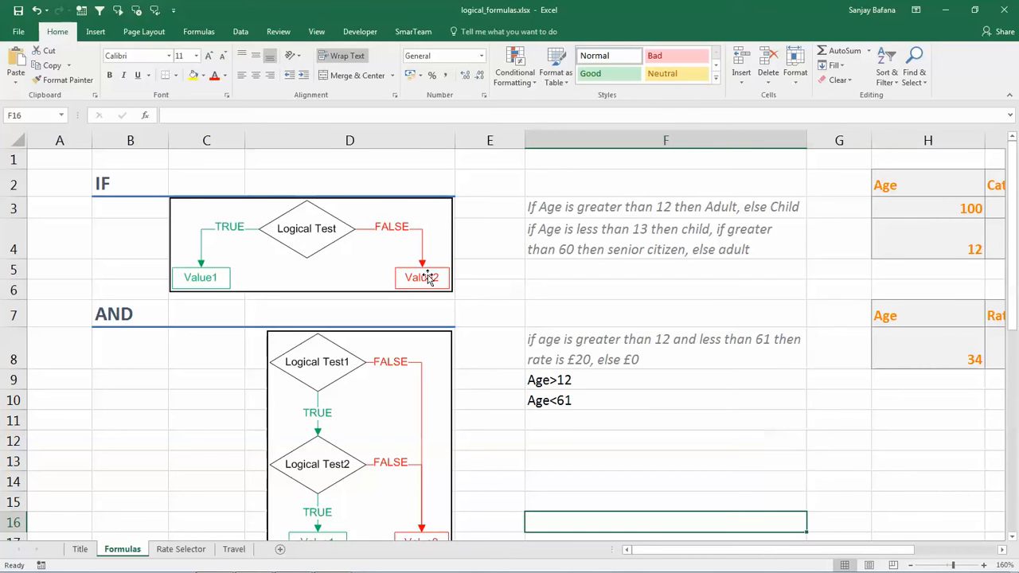
drag(751, 555, 848, 553)
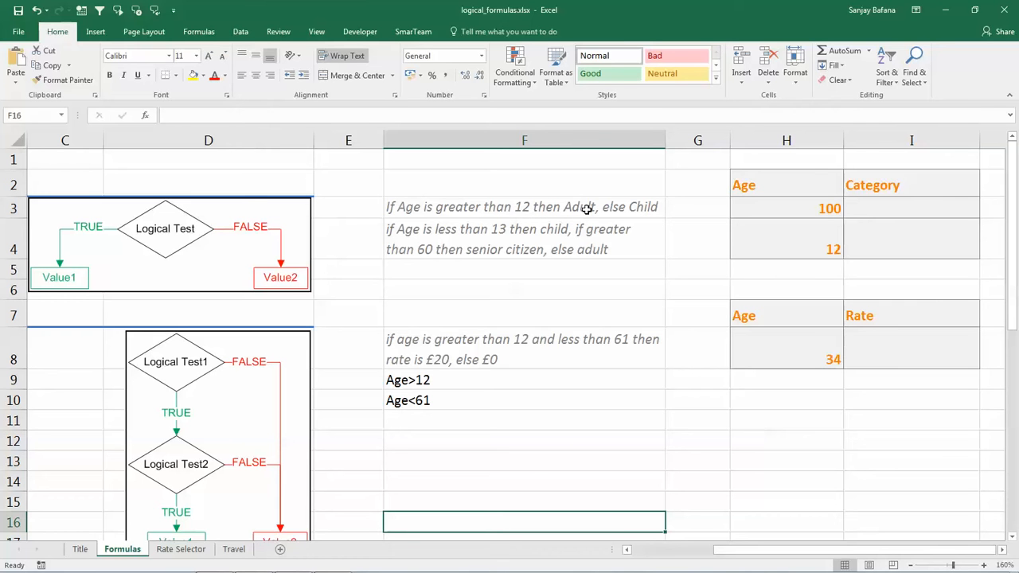
Enter the formula =IF(H3>12,"Adult","Child") in Category cell I3.
click(888, 210)
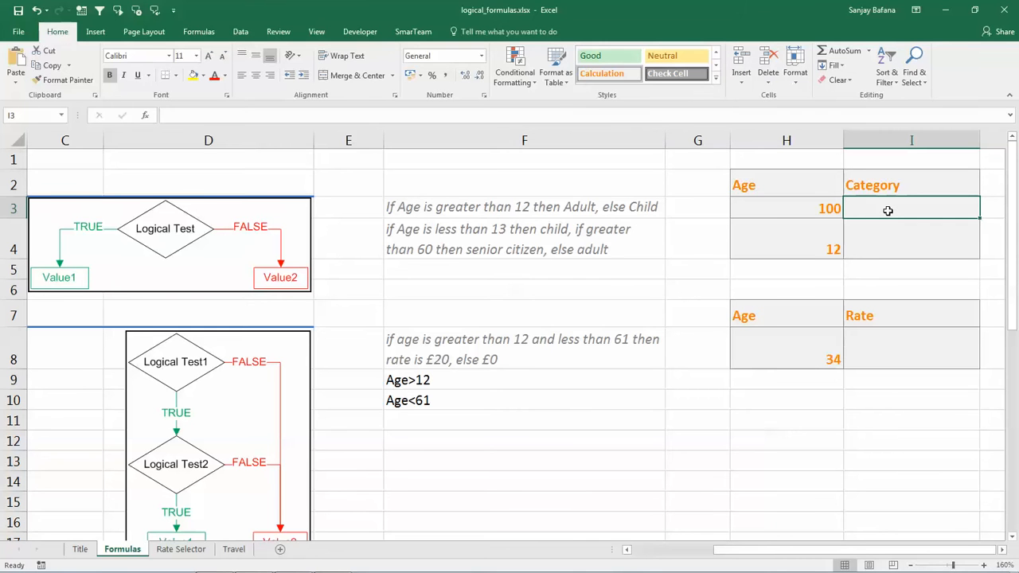
text(=if)
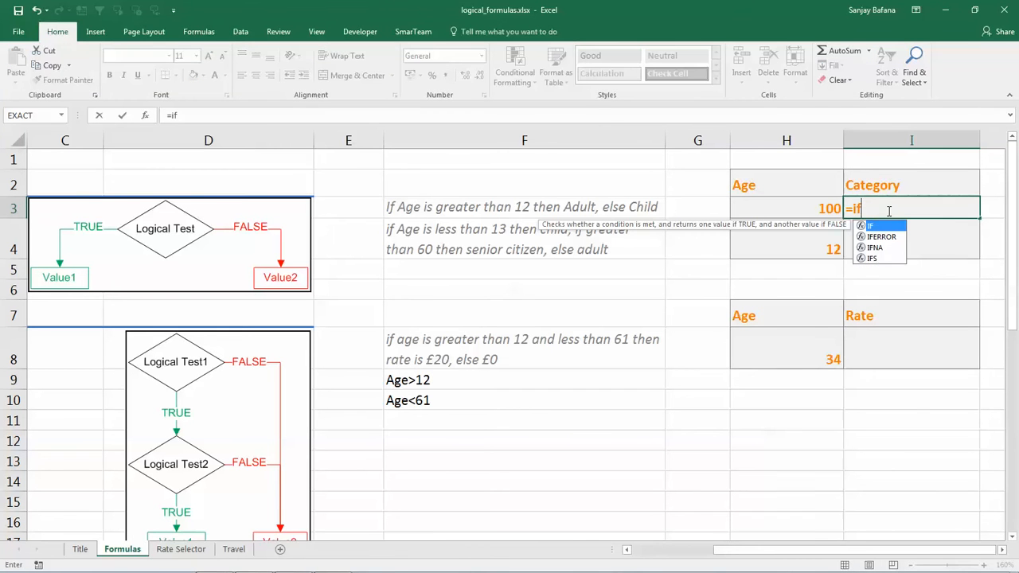
text(()
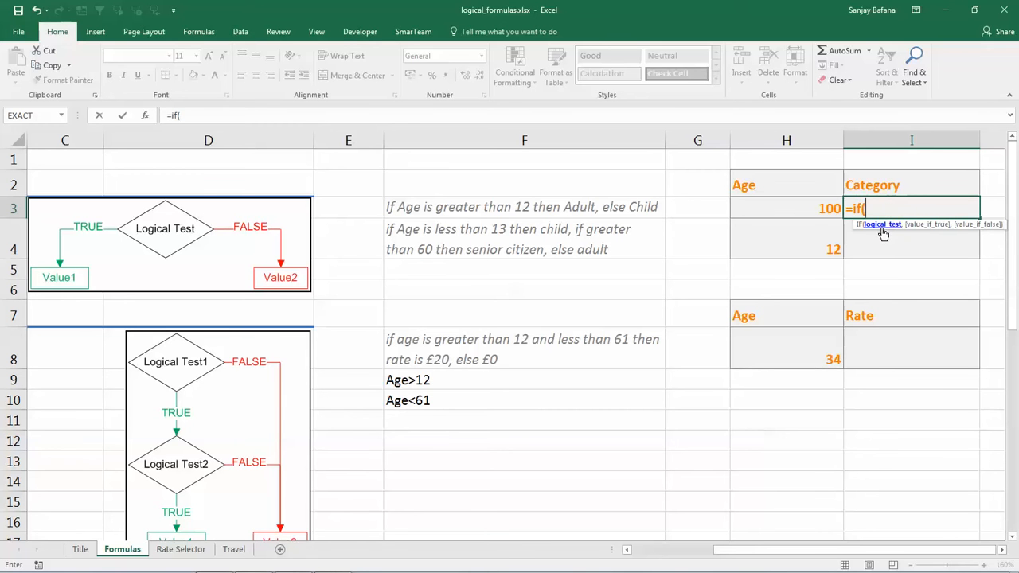
click(799, 207)
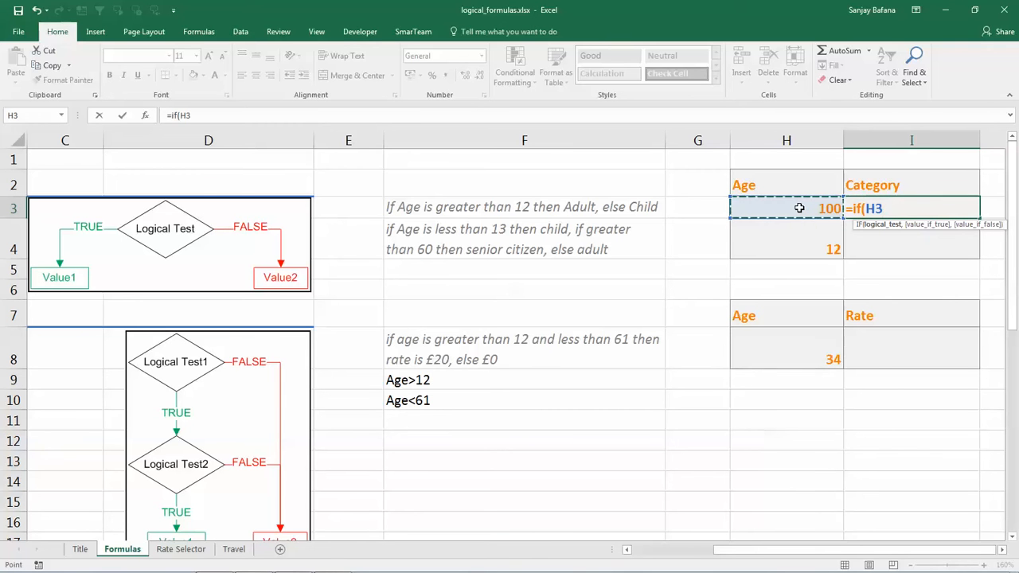
text(>12)
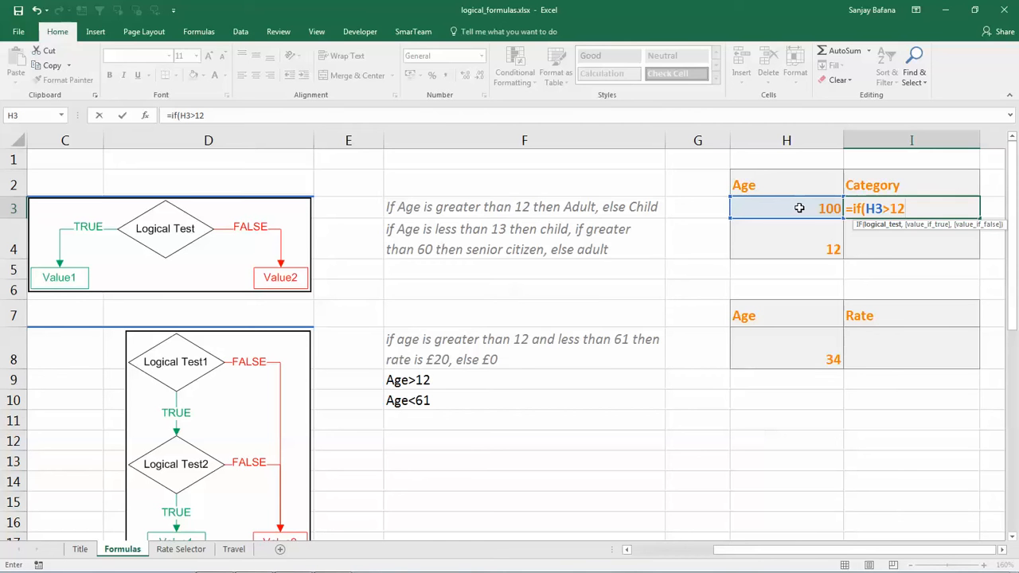
text(,)
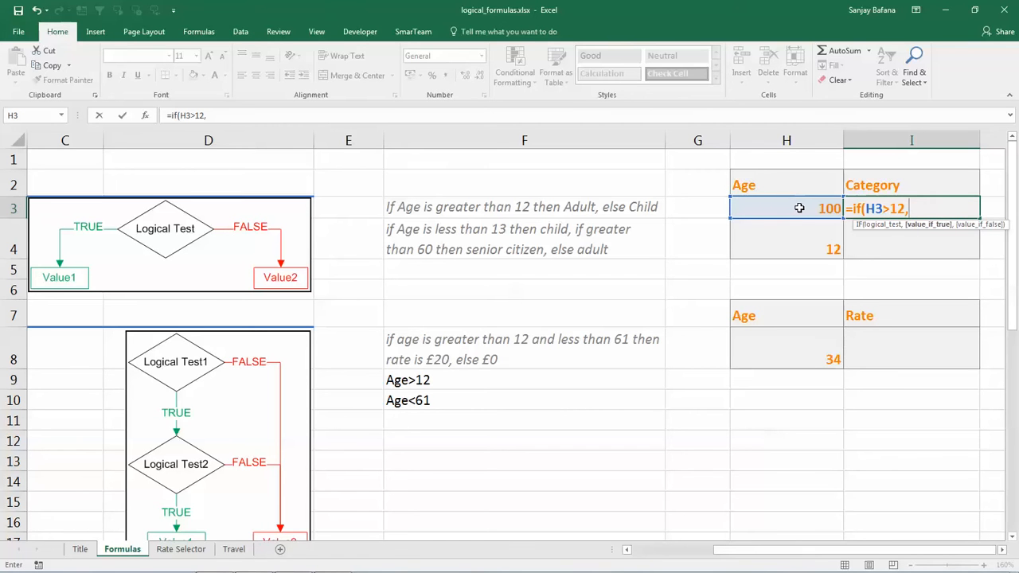
text("Adult)
text(")
text(,)
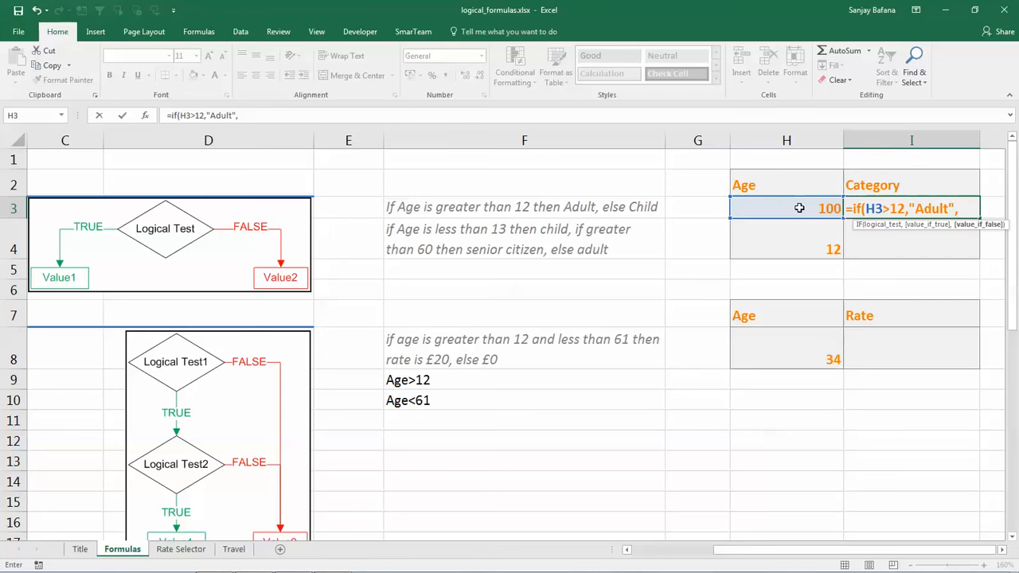
text("Child)
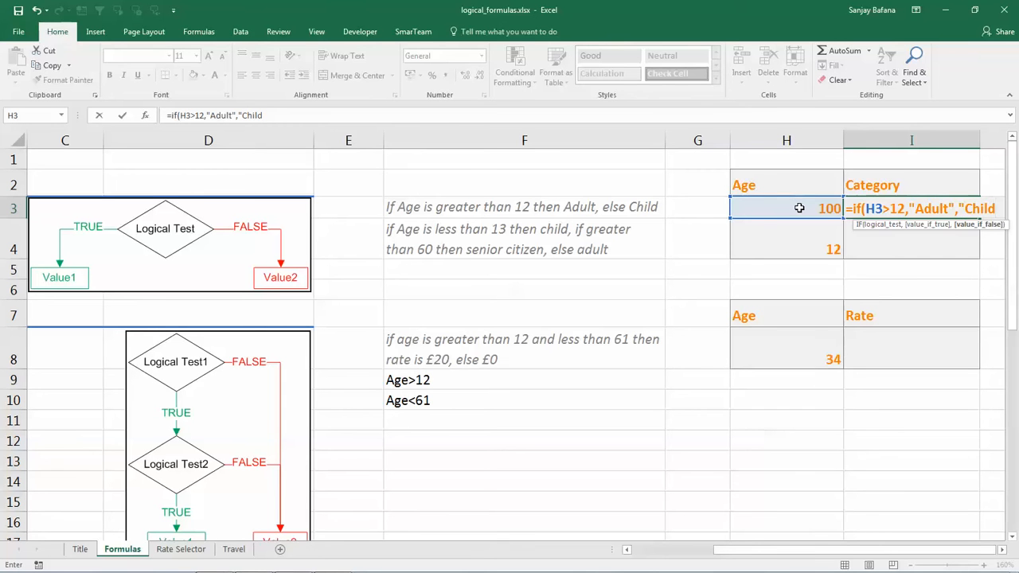
text("))
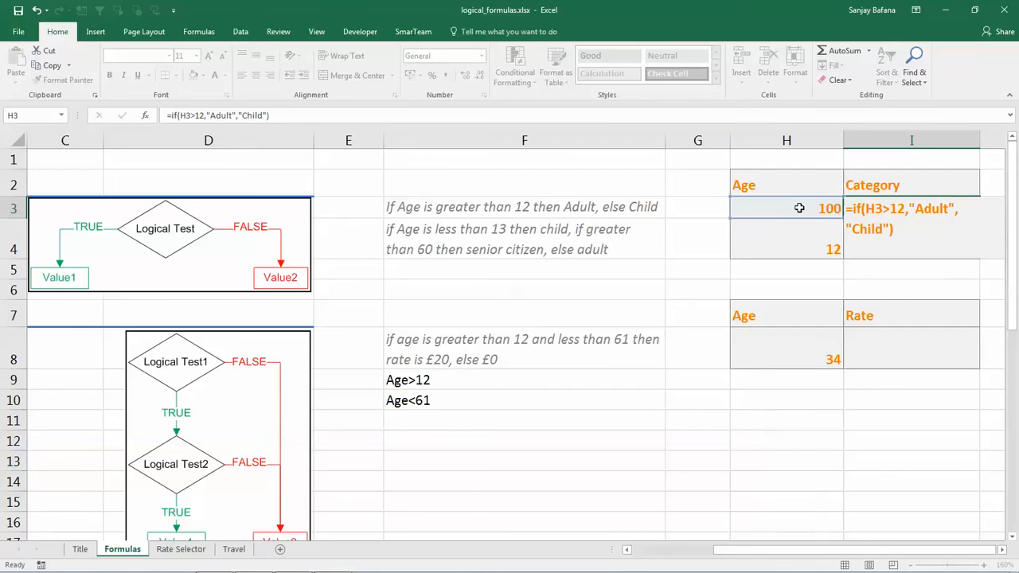
key(Return)
Test the IF formula by setting the age in H3 to 8 and select the category result.
click(799, 207)
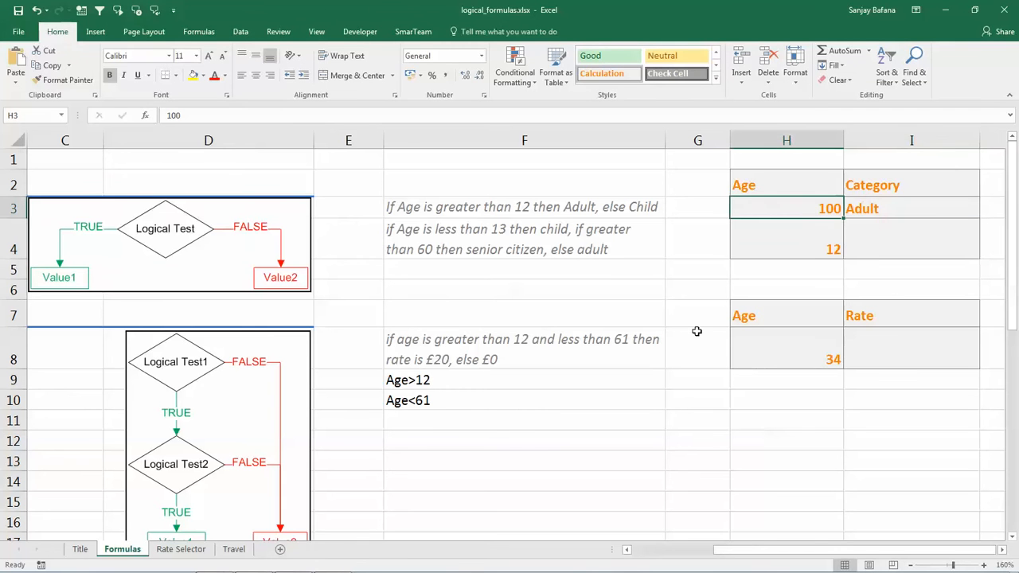
text(8)
key(Return)
key(Up)
key(Right)
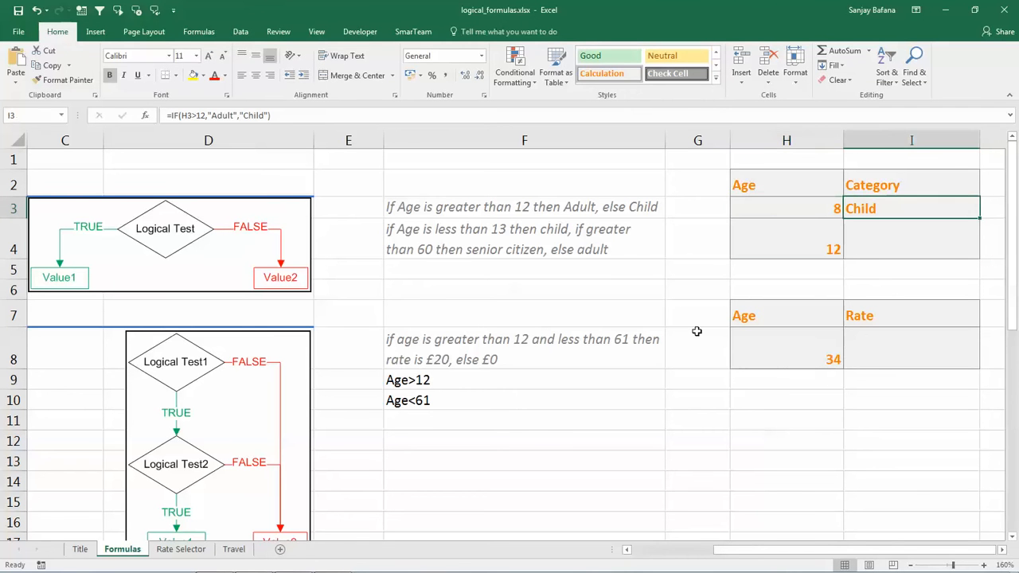
Test the boundary of the IF formula by setting the age in H3 to 12.
key(Left)
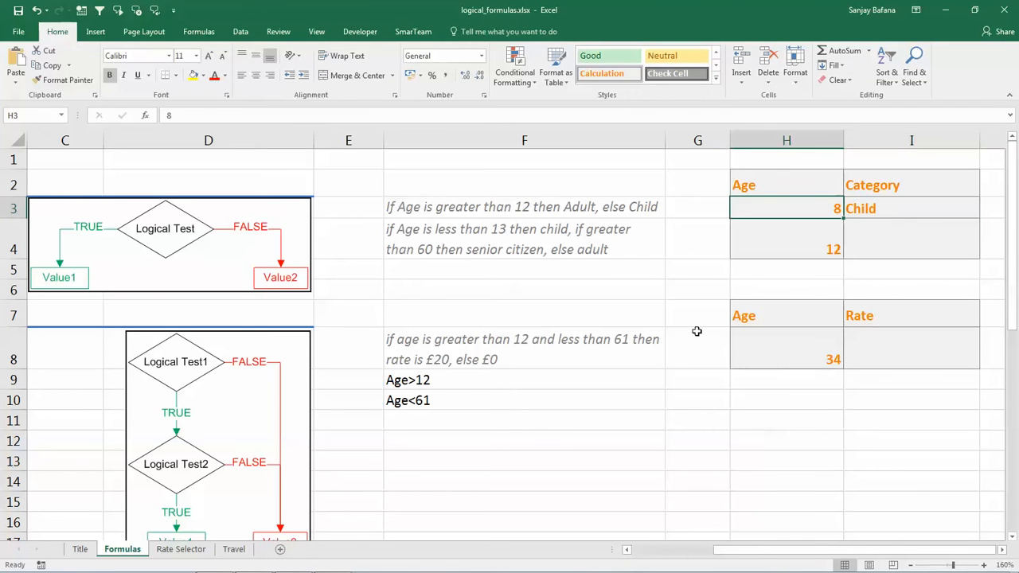
text(12)
key(Return)
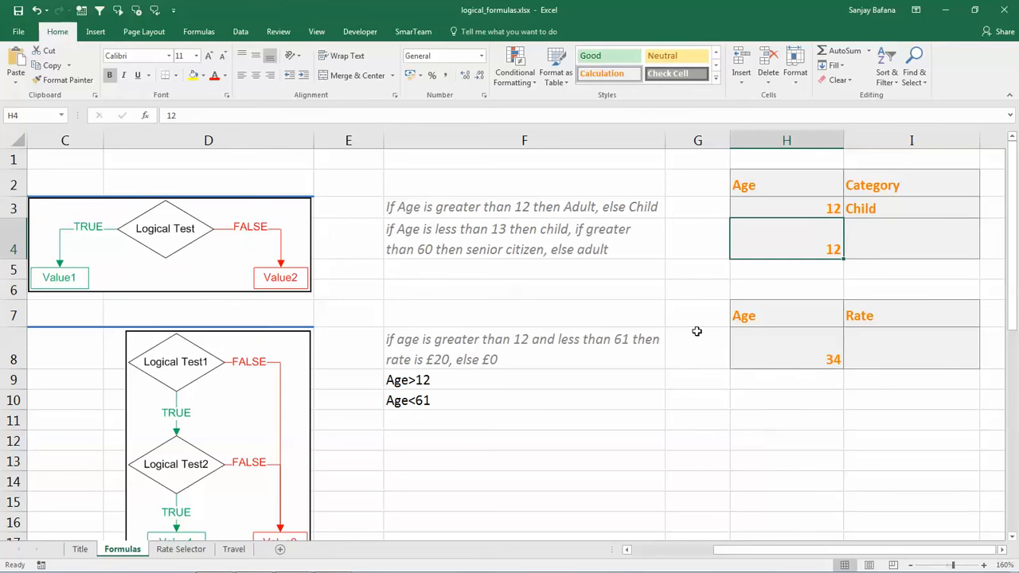
key(Up)
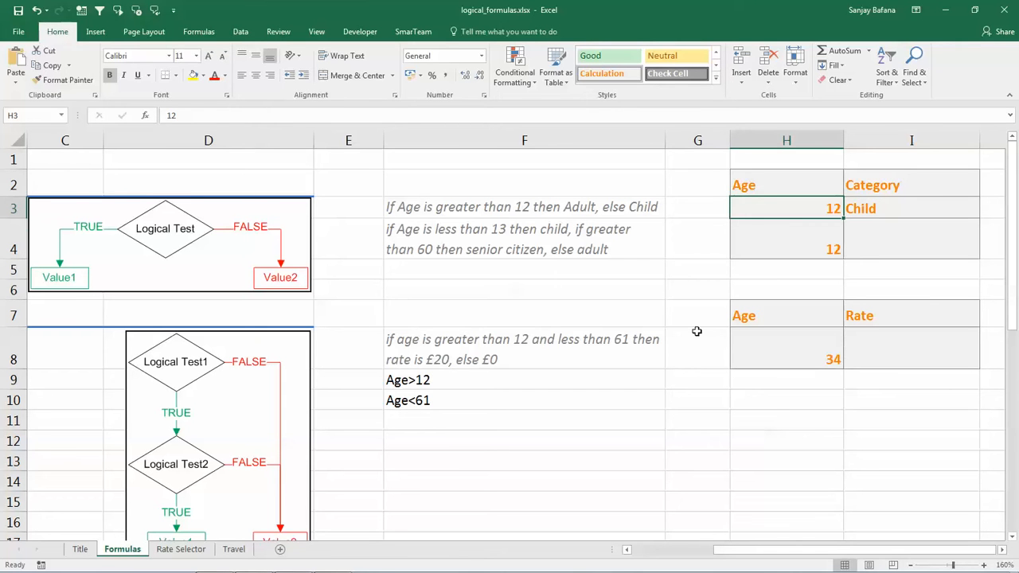
key(Right)
Test the IF formula with an adult age by setting H3 to 43.
key(Left)
text(43)
key(Return)
key(Up)
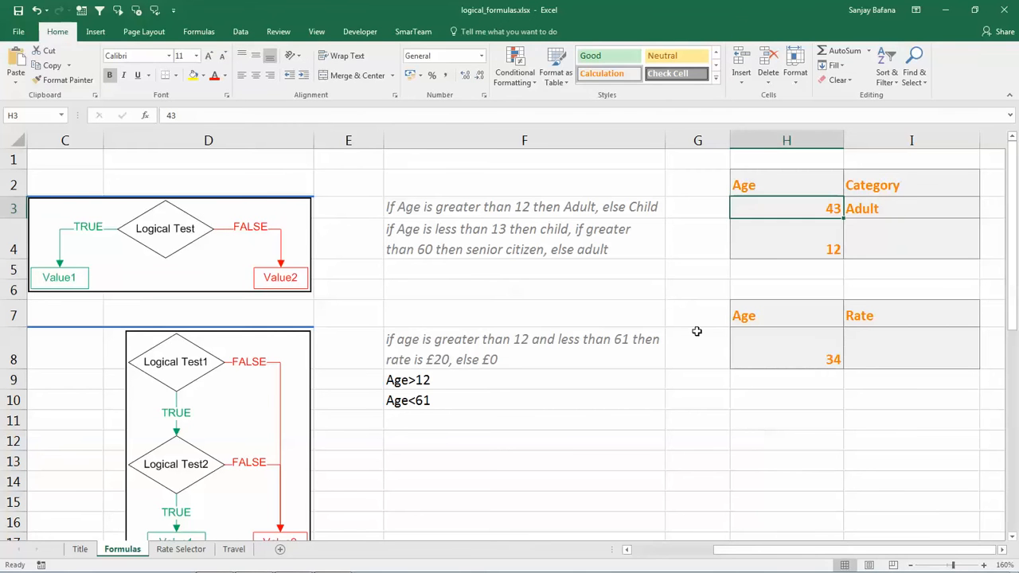
Set the age in H3 to 100.
text(00)
key(Return)
key(Up)
key(F2)
text(10)
key(Return)
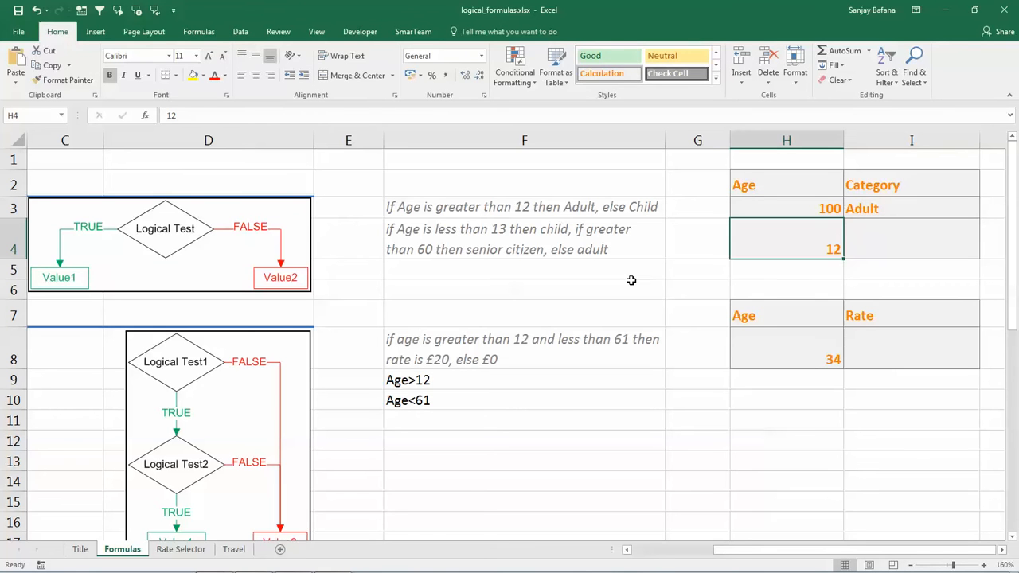
Write the first age rule, "Age<13 = child", in cell F5 below the nested IF description.
click(560, 246)
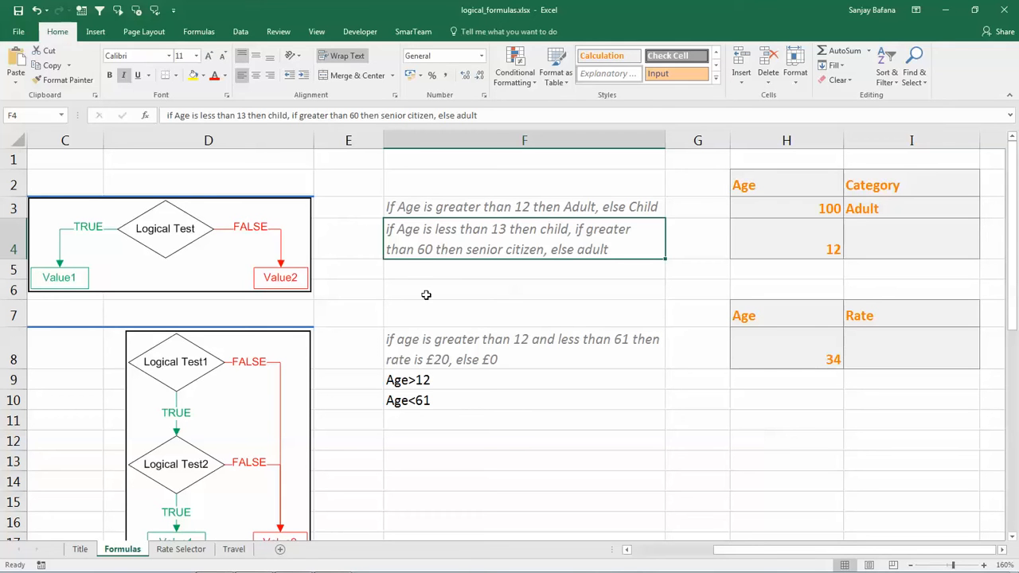
click(419, 269)
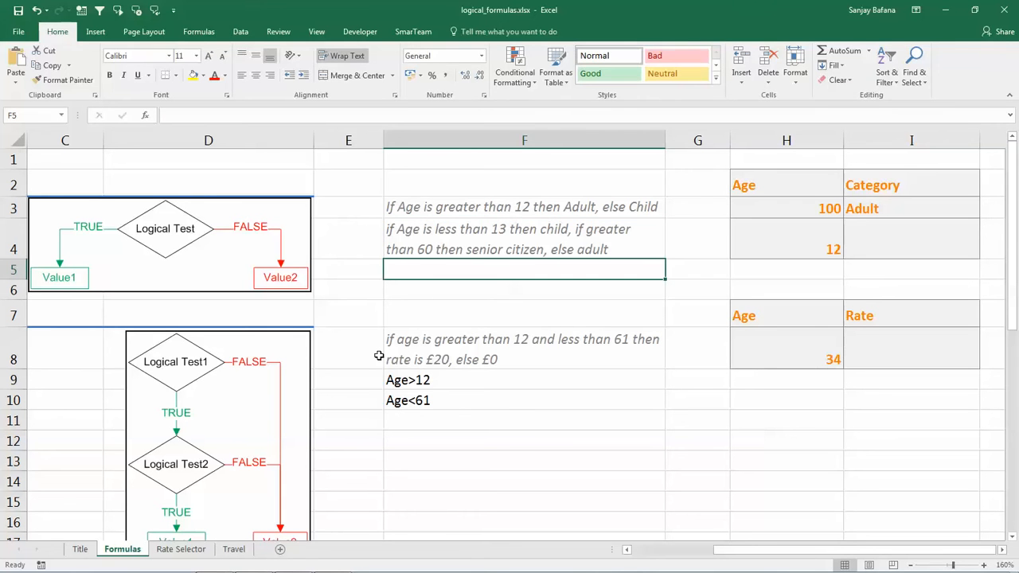
text(Age)
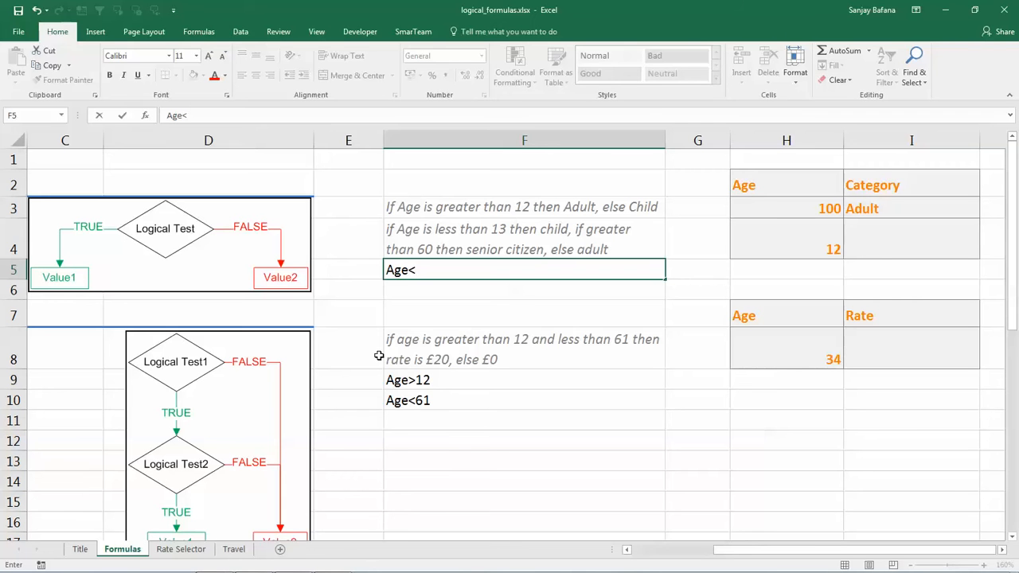
text(<13 = child)
key(Return)
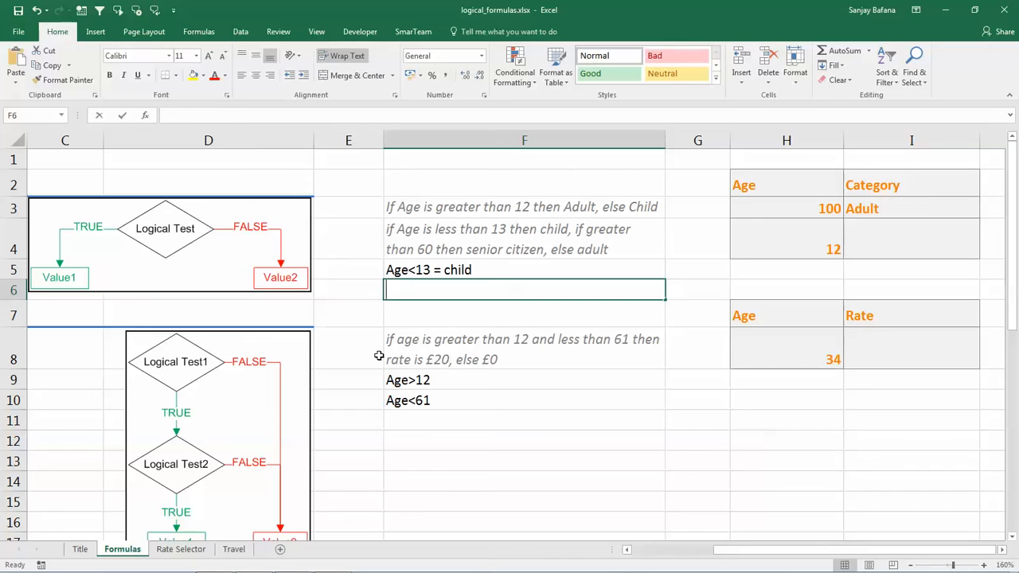
Add the second age rule, "Age>60 = Senior citizen", in cell F6.
text(Age)
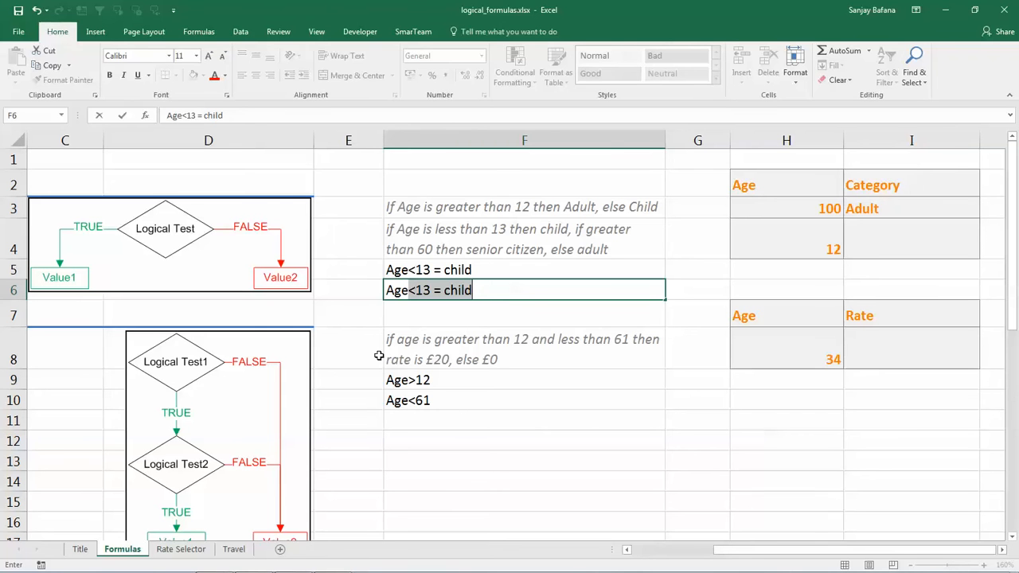
text(>)
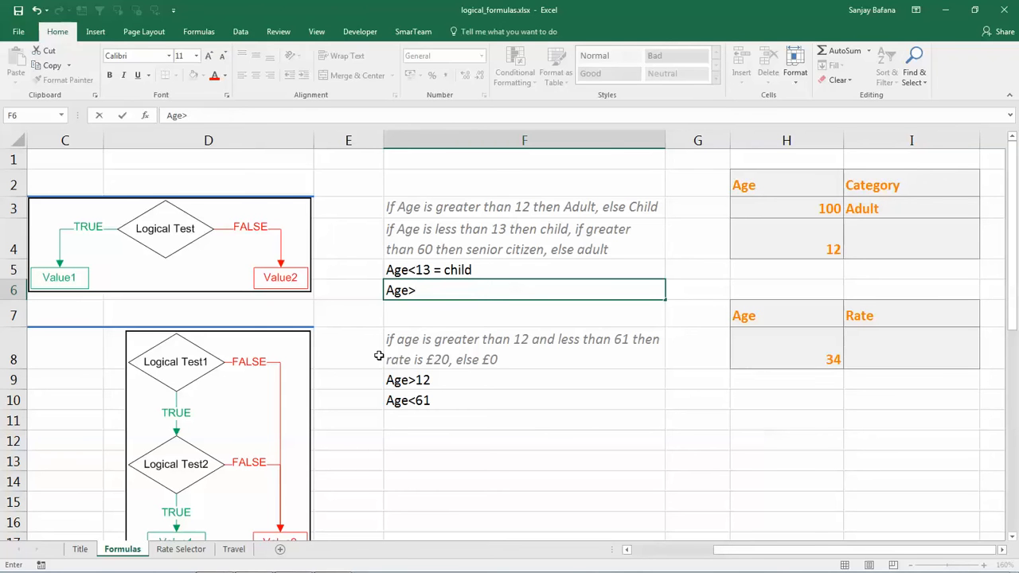
text(60 = Senior )
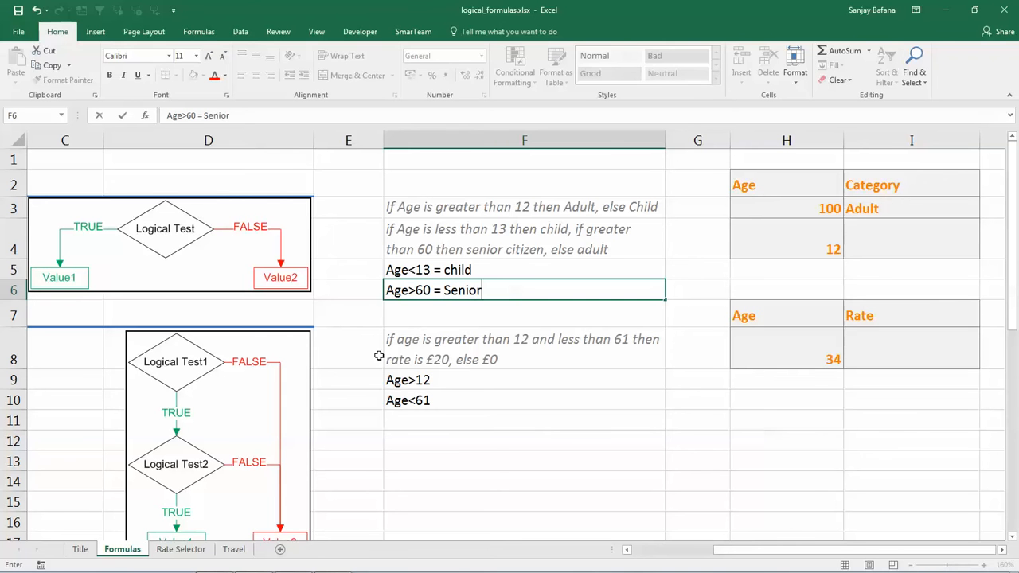
text(citizen)
key(Return)
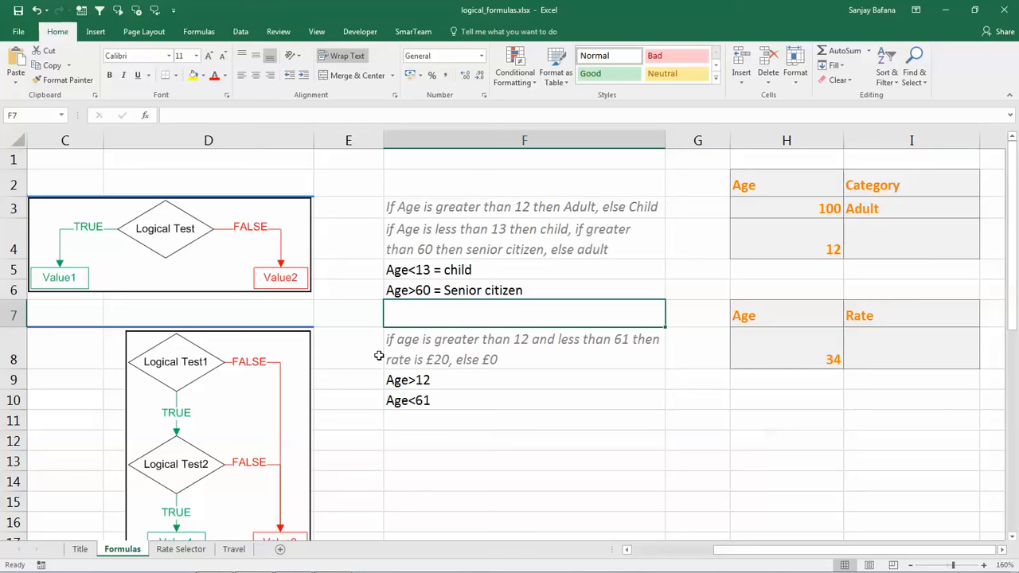
Add the third age rule, "Age is 13-60 = Adult", in cell F7.
text(Age is )
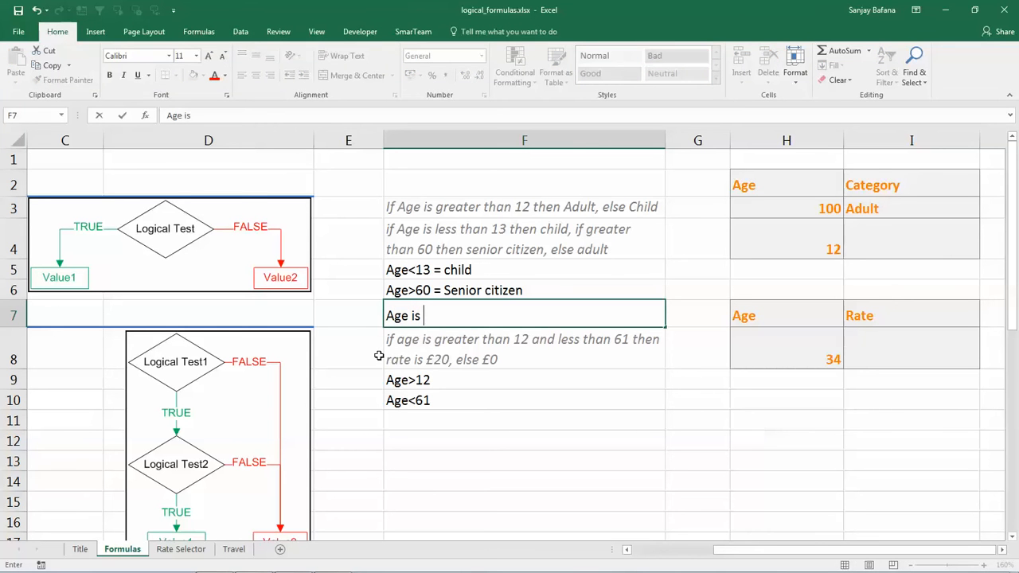
text(13-60 = Ad)
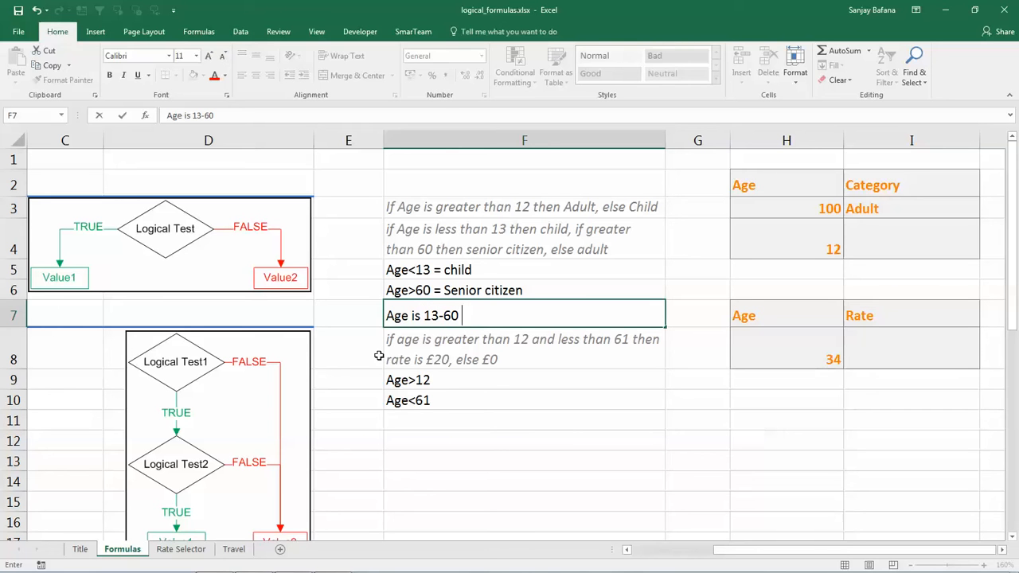
text(ult)
key(Return)
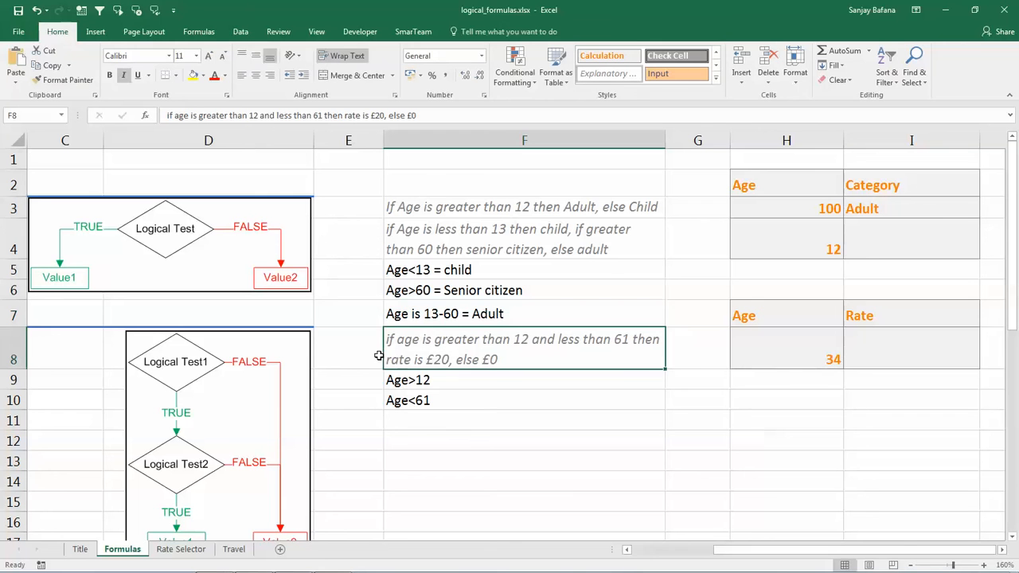
Review the three age rules in F5:F7 and inspect the existing IF formula in I3.
drag(446, 270, 444, 313)
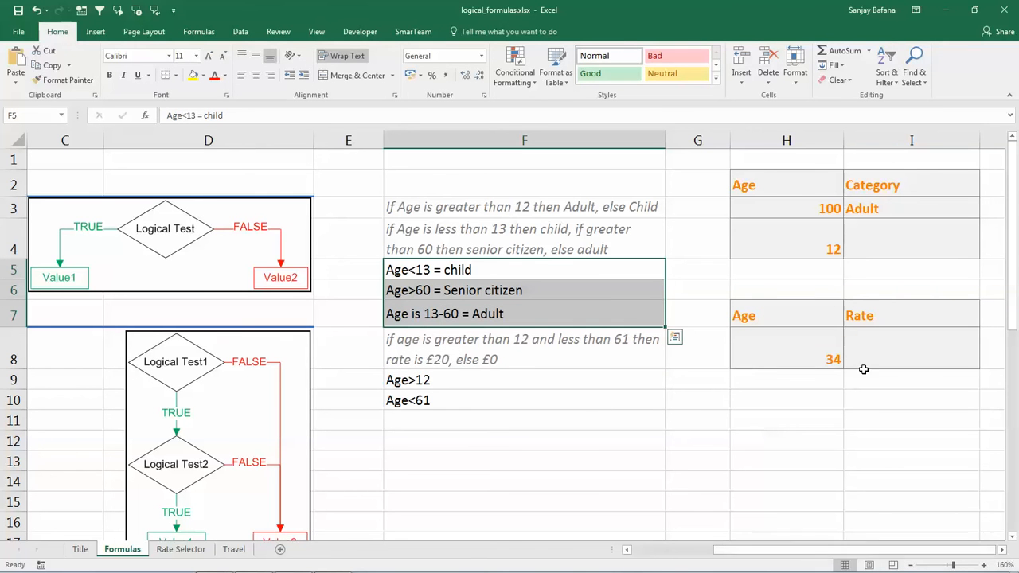
click(878, 235)
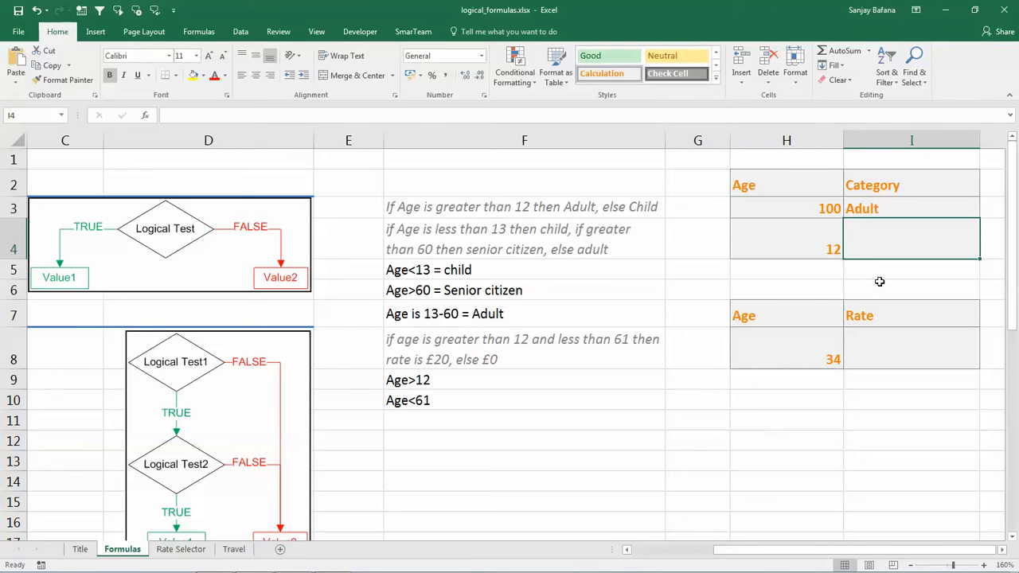
key(Up)
key(F2)
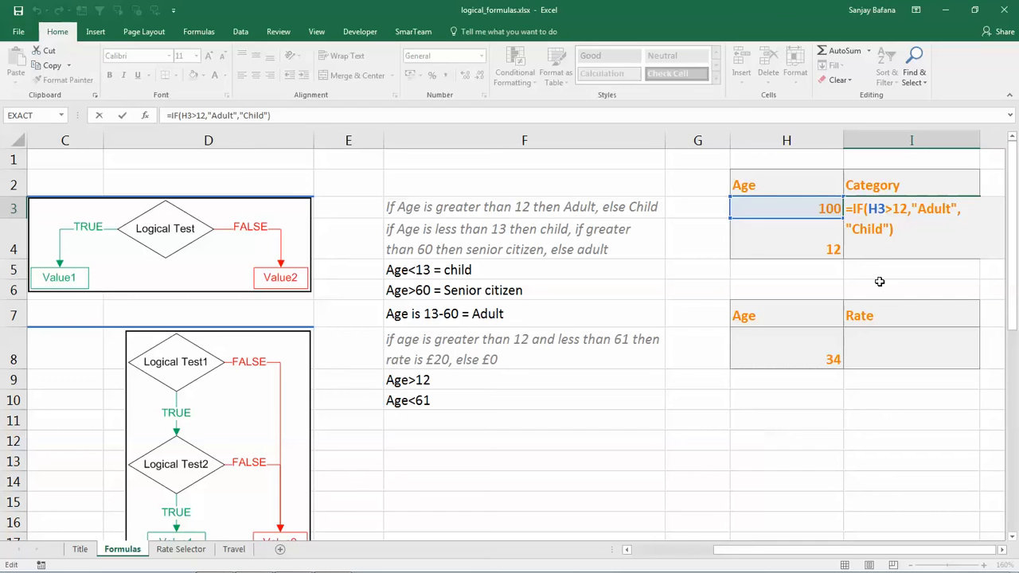
key(Return)
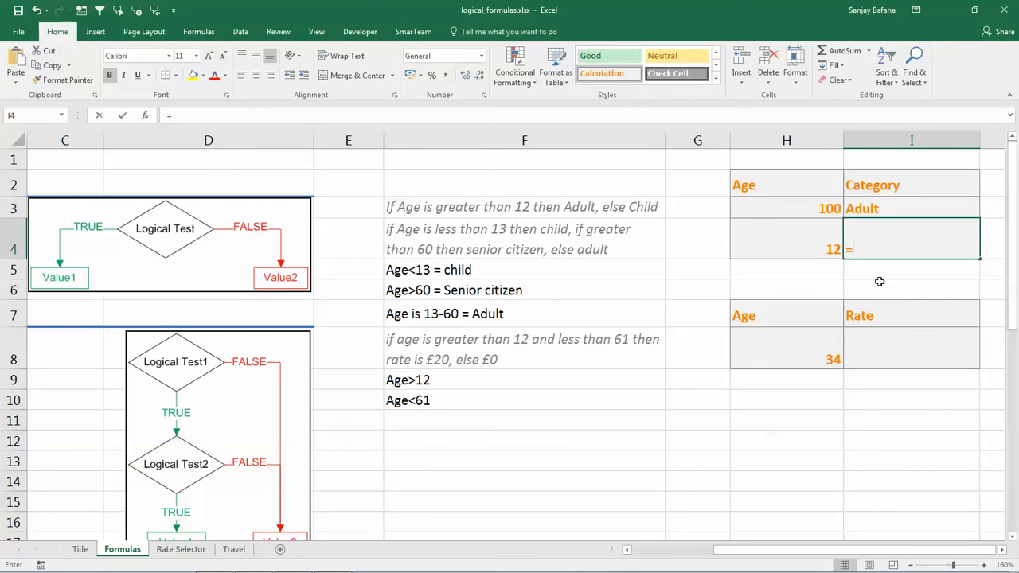
Start the category formula in I4 with an IF that returns "Child" when H4<13.
text(=)
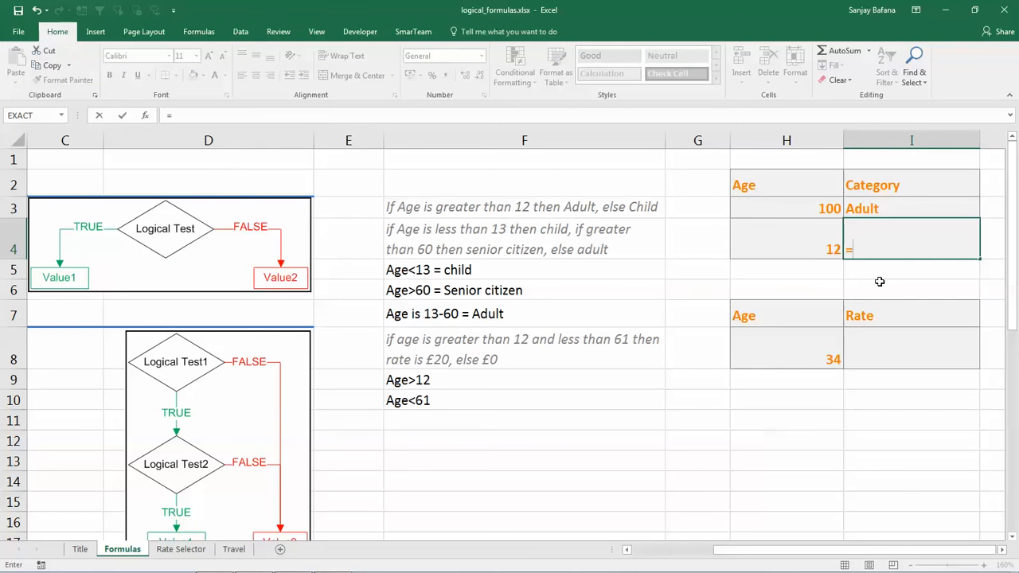
text(if()
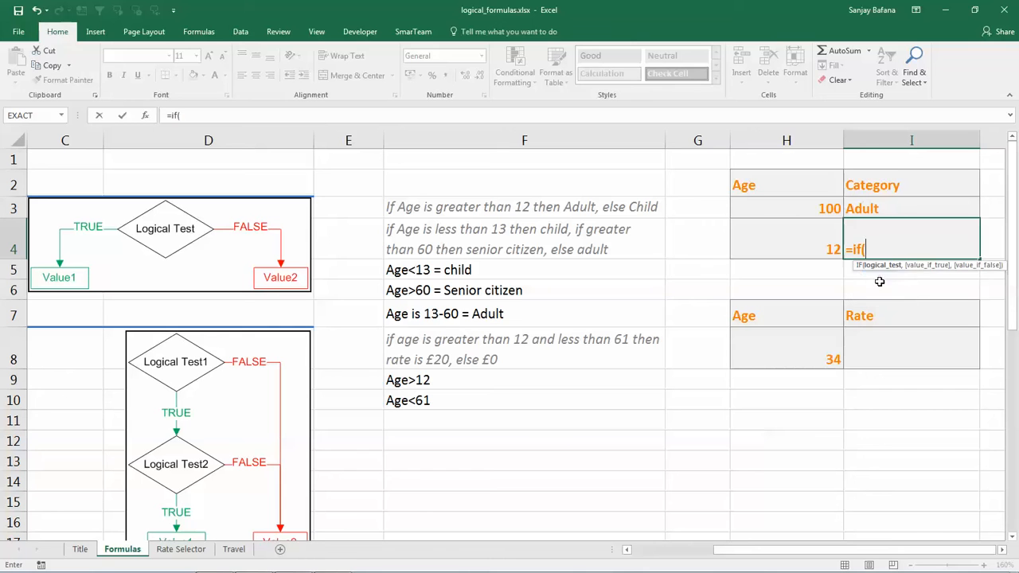
click(800, 246)
text(<13,"Child)
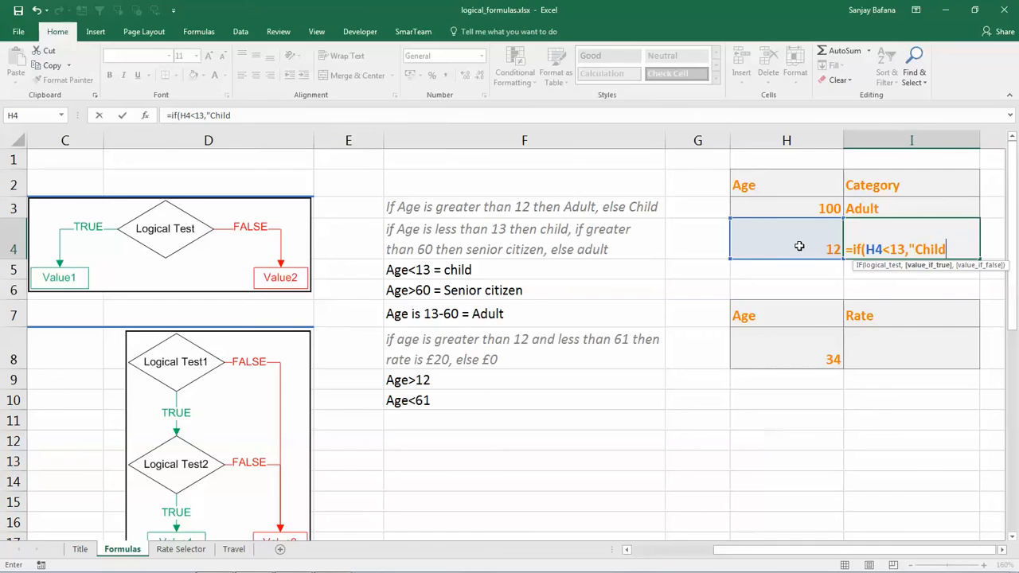
text(",)
Complete the I4 formula with a nested IF returning "Senior Citizen" when H4>60 and "Adult" otherwise.
text(if)
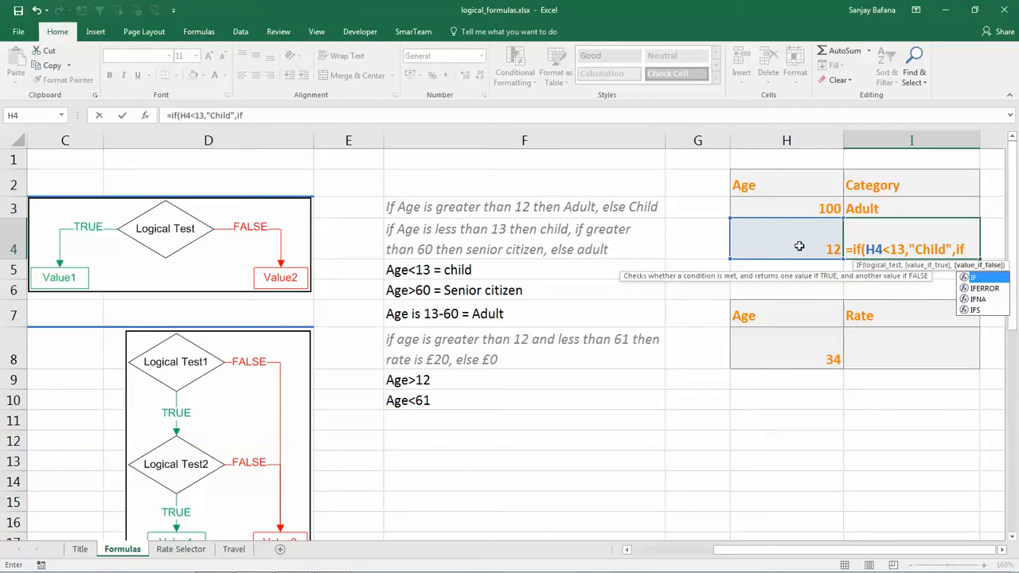
text(()
click(793, 245)
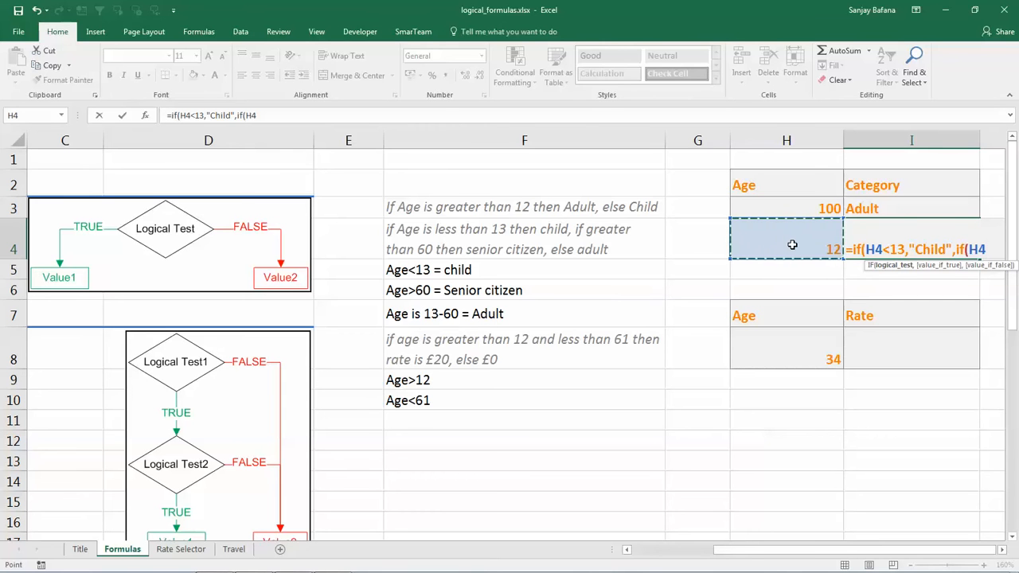
text(>)
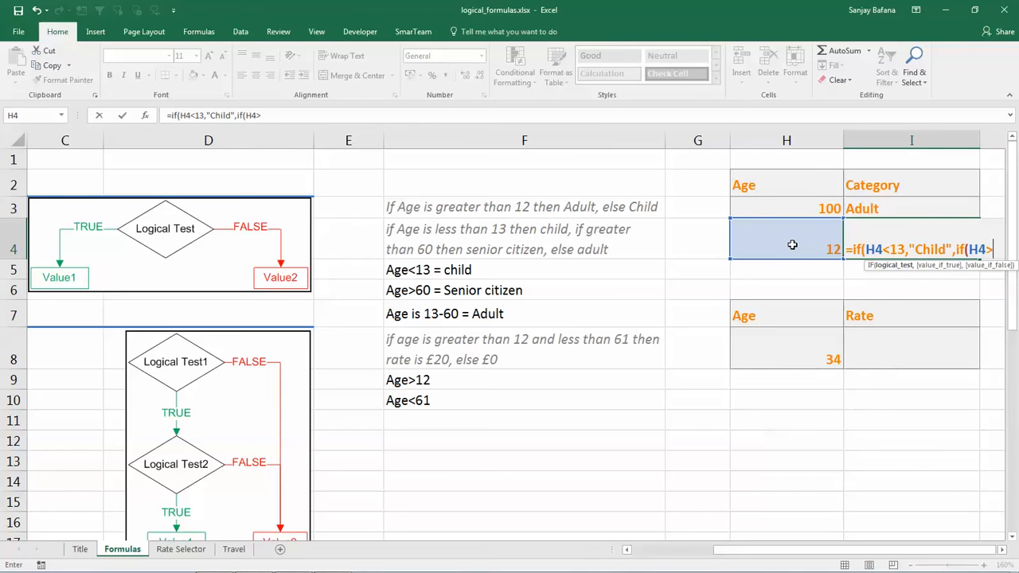
text(60)
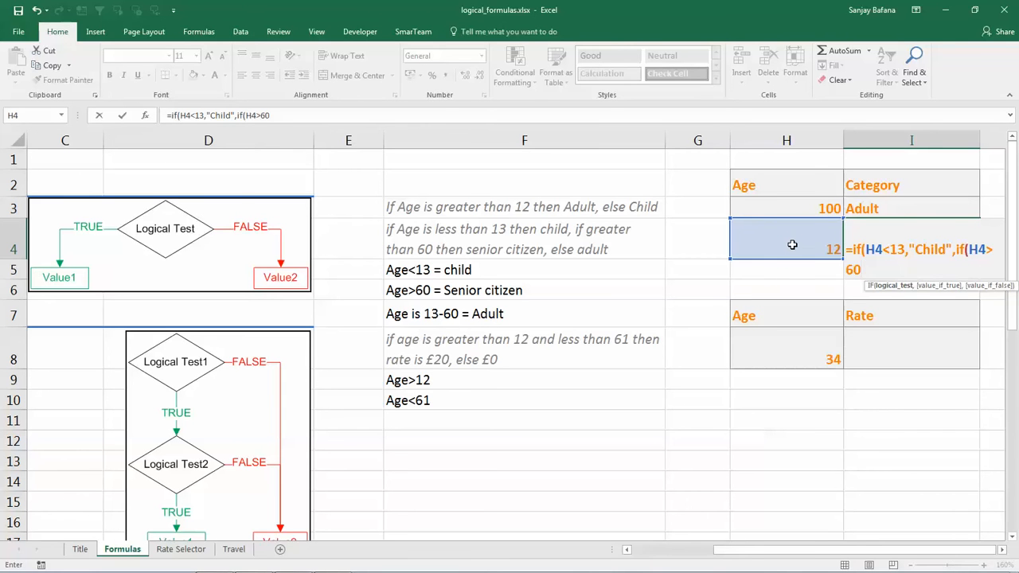
text(,"Seni)
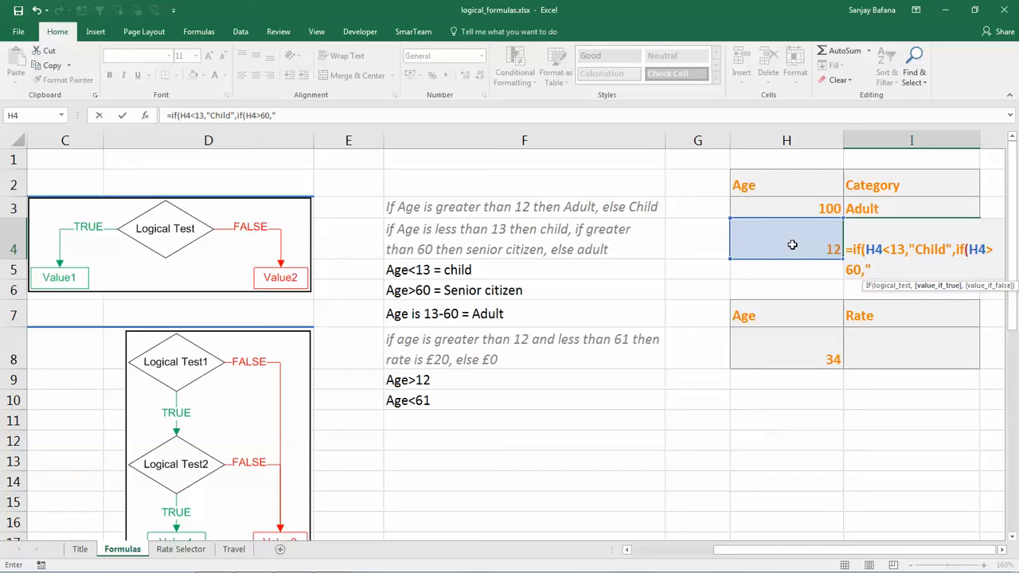
text(or Citix)
key(BackSpace)
text(zen)
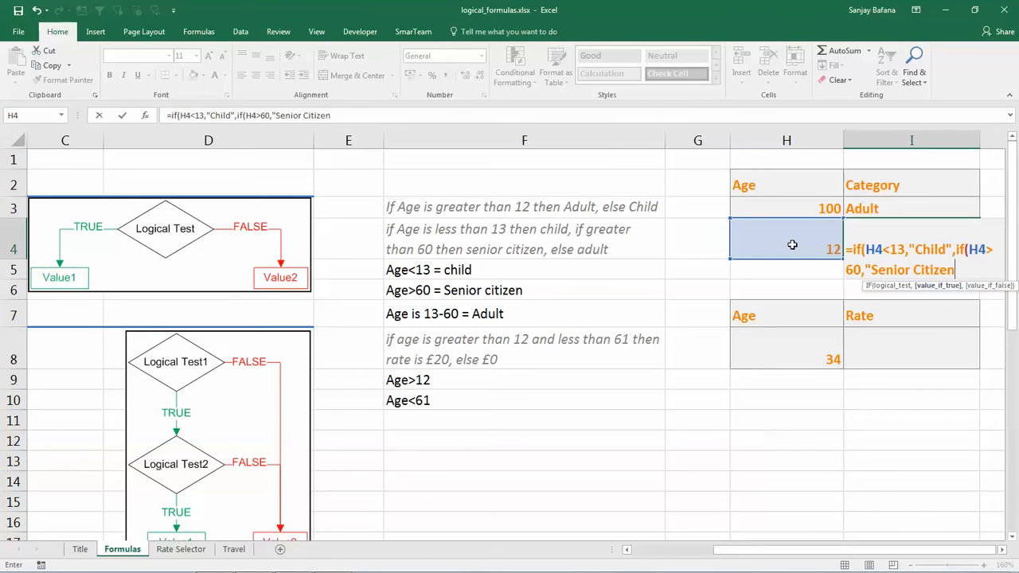
text(","Adult)
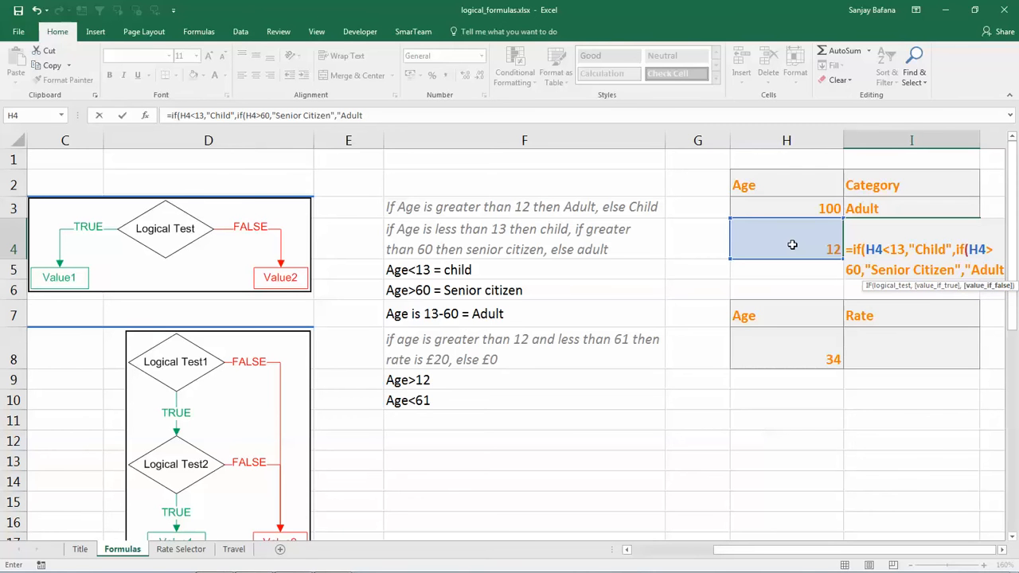
text("))
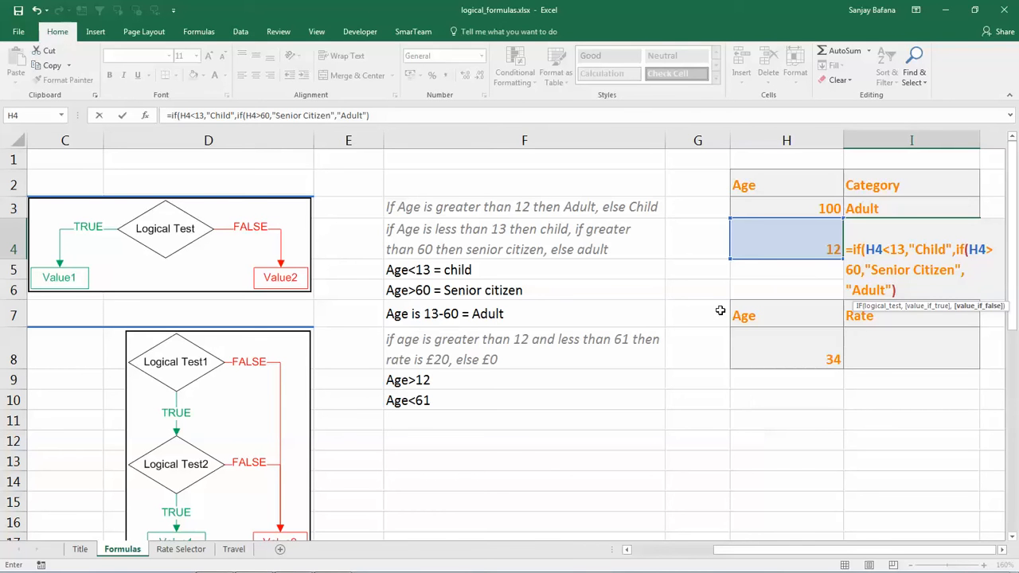
text())
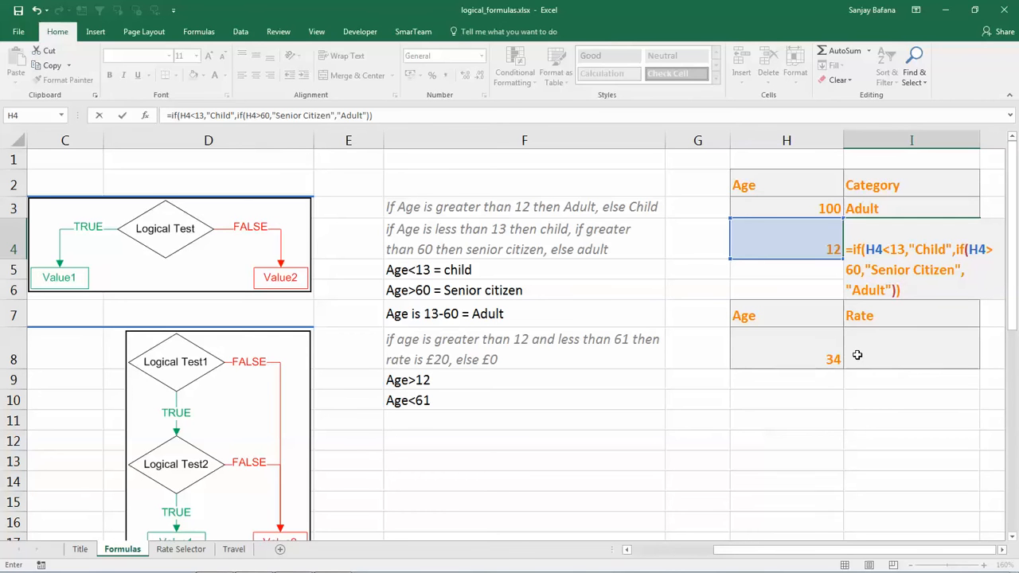
key(Return)
Test the nested IF formula by entering the ages 13 and 60 in H4.
click(809, 230)
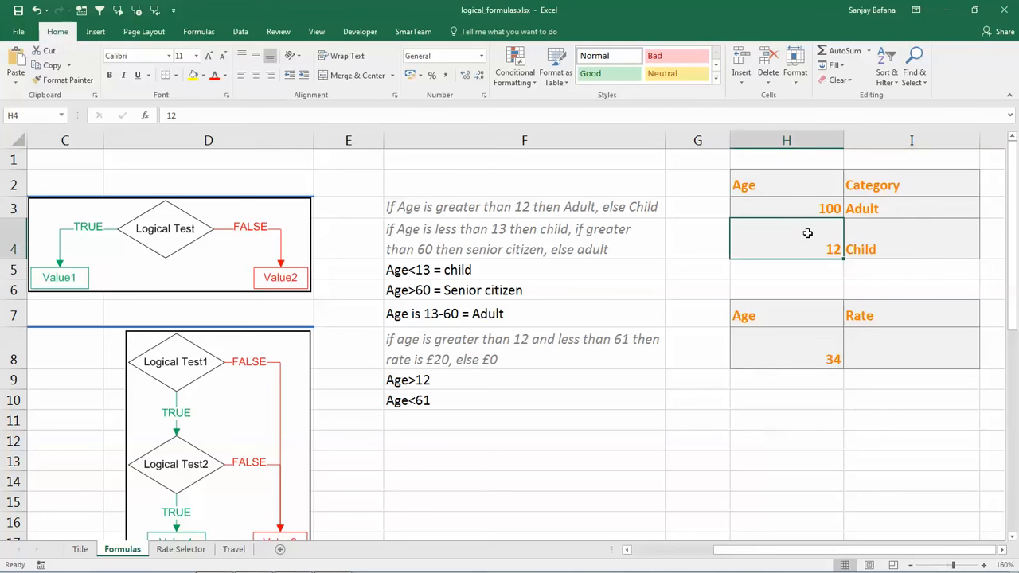
text(13)
key(Return)
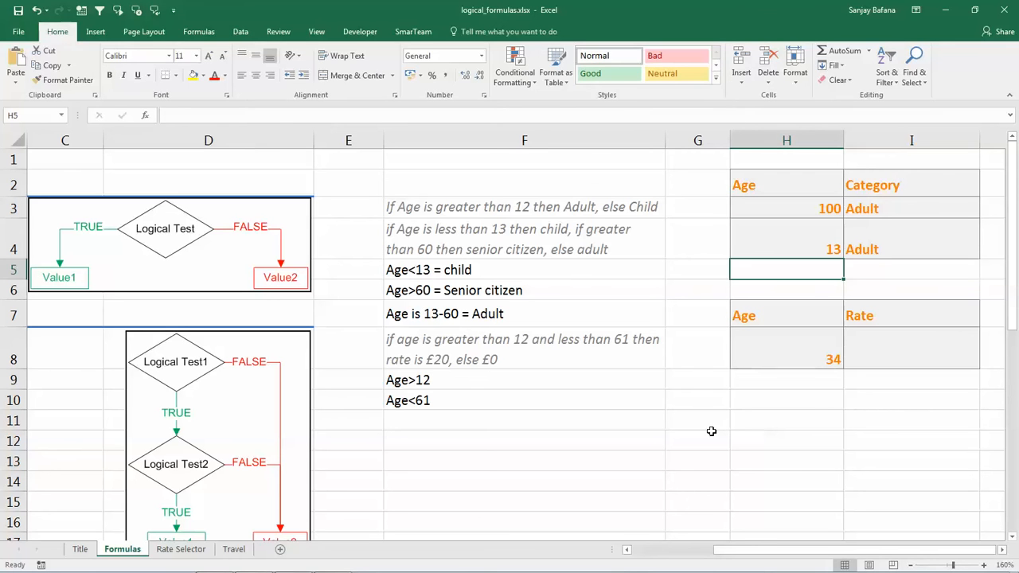
key(Up)
text(60)
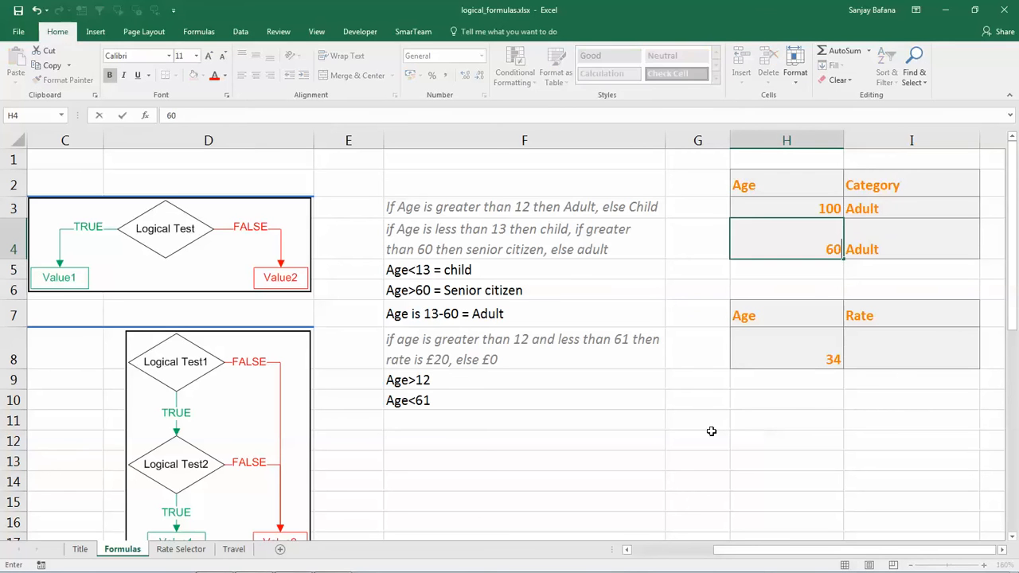
key(Return)
Set the age in H4 to 61 to test the senior citizen condition.
key(Up)
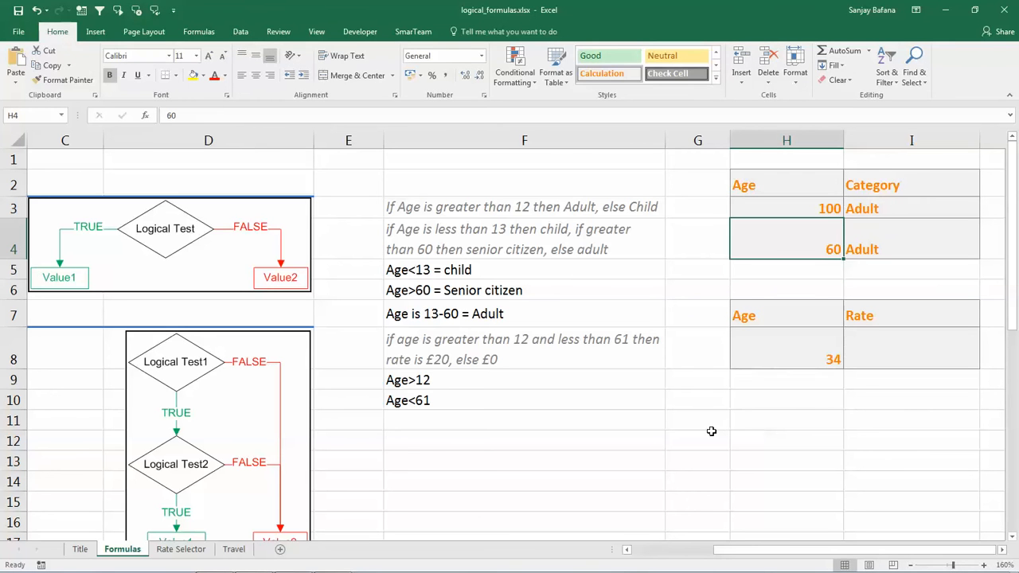
key(F2)
key(BackSpace)
text(1)
key(Return)
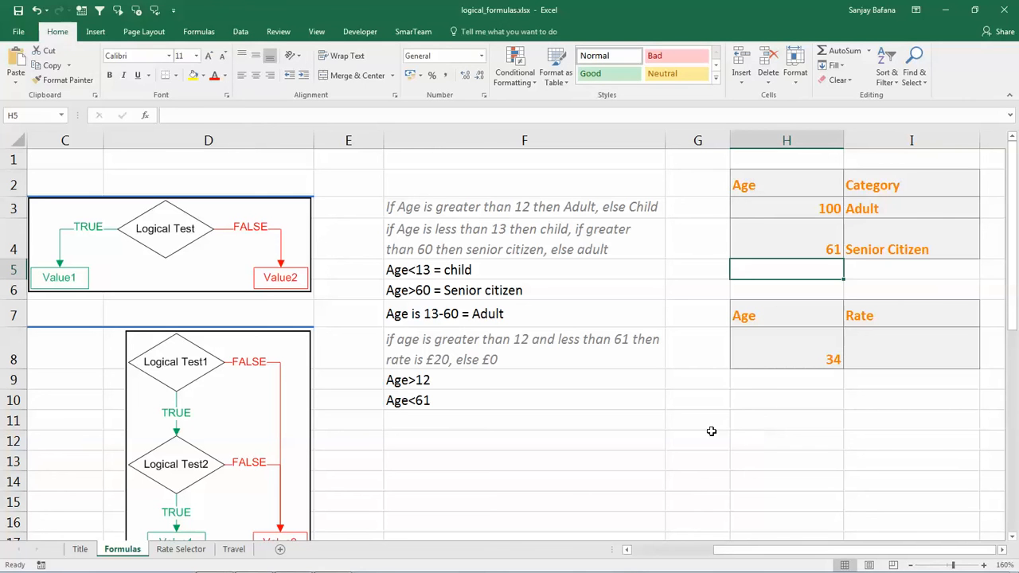
Inspect the nested IF formula in I4 and leave it as it is.
key(Up)
key(Right)
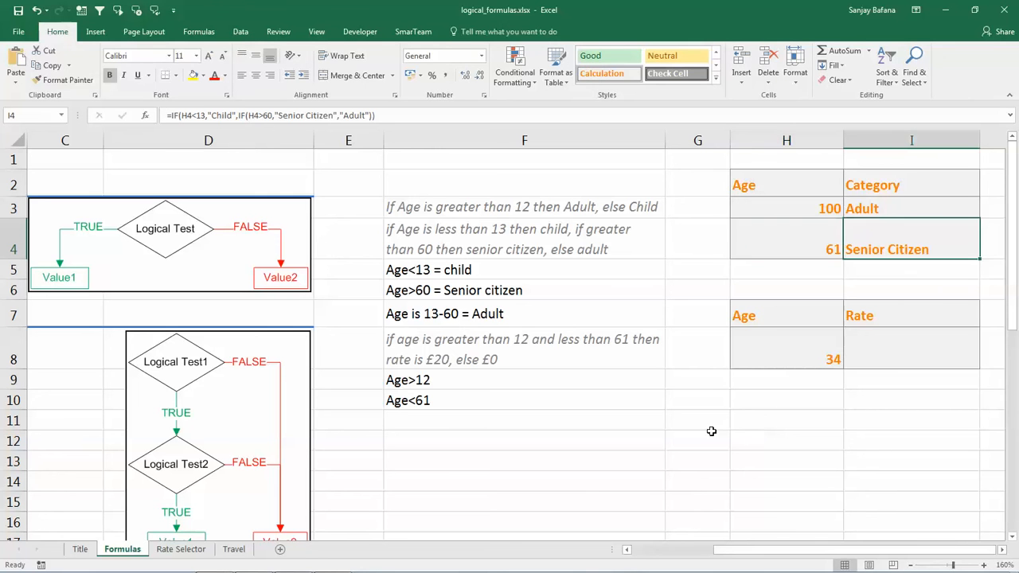
key(F2)
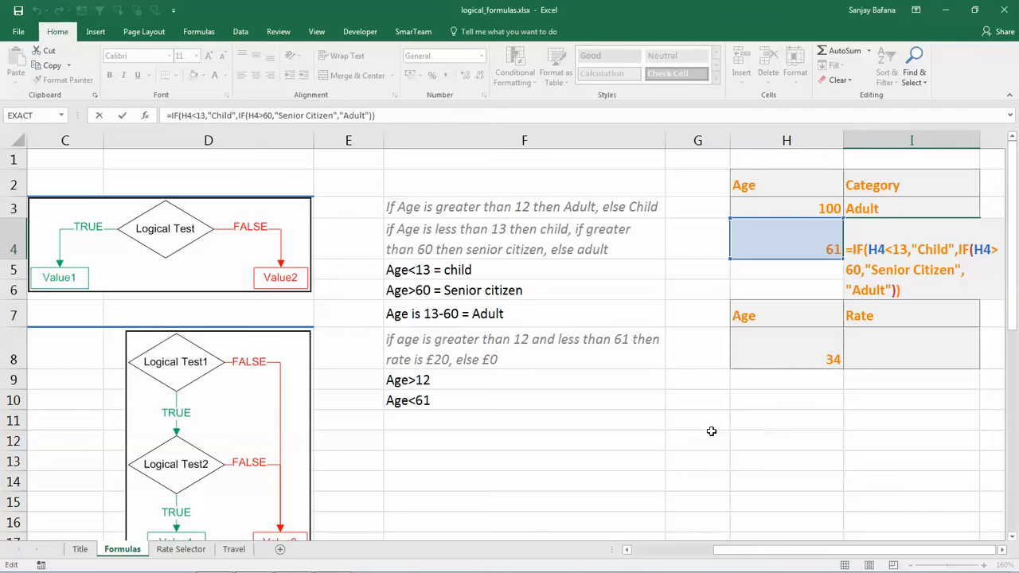
key(Return)
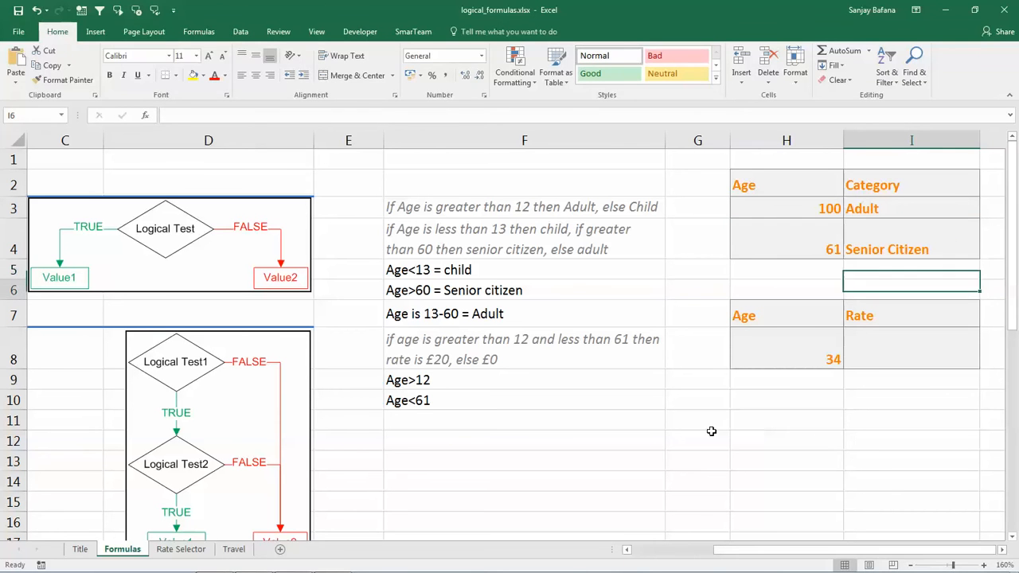
Examine the AND flowchart, the rate description in F8 and its two age conditions in F9:F10.
key(Down)
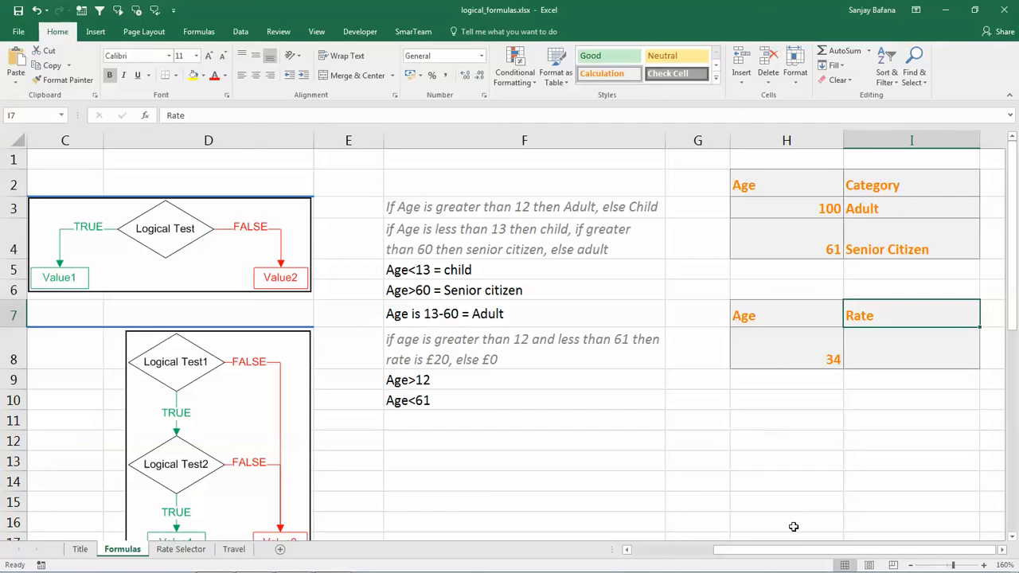
drag(796, 549, 716, 549)
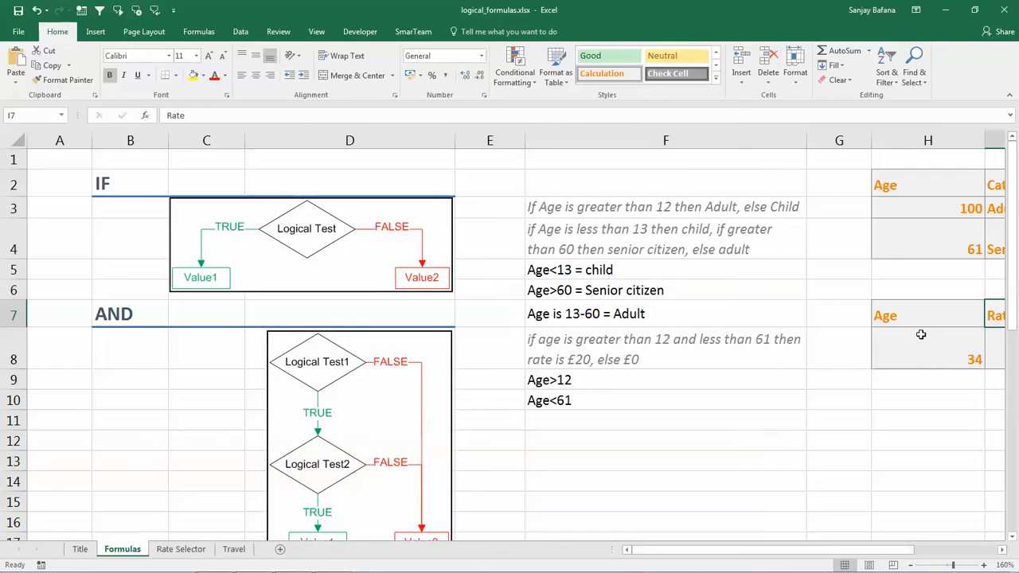
drag(1013, 274, 1013, 333)
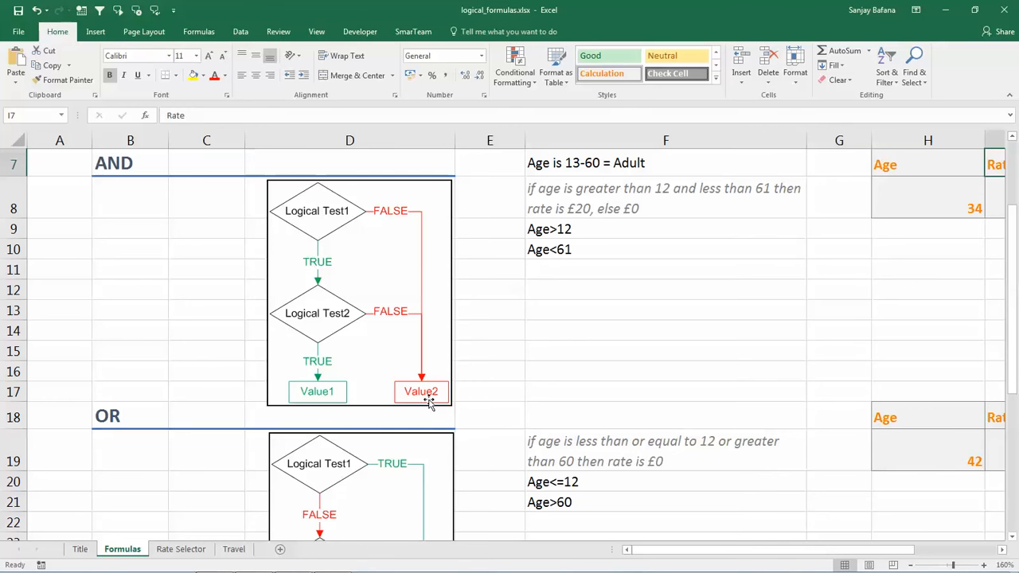
drag(780, 550, 856, 545)
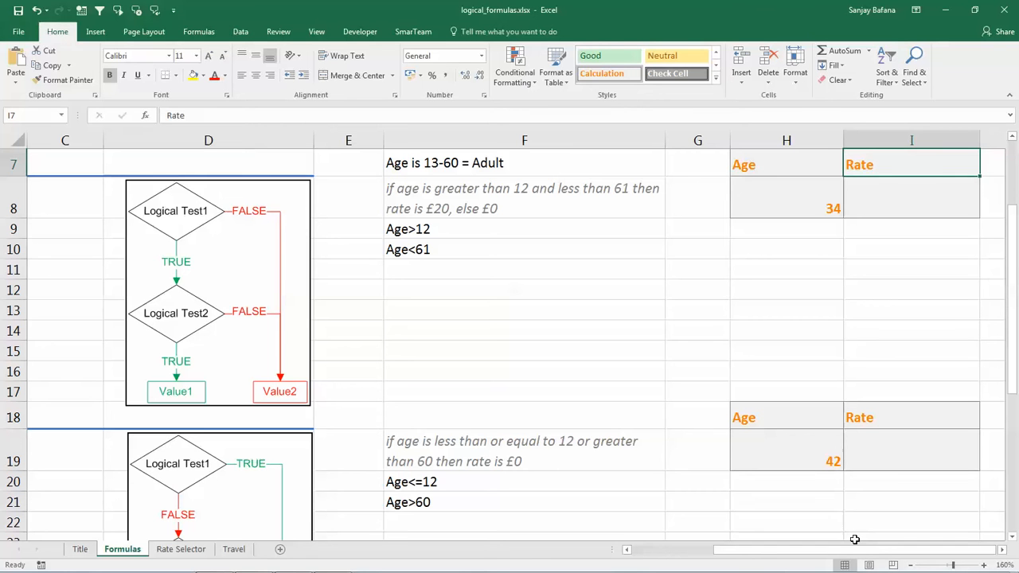
click(891, 219)
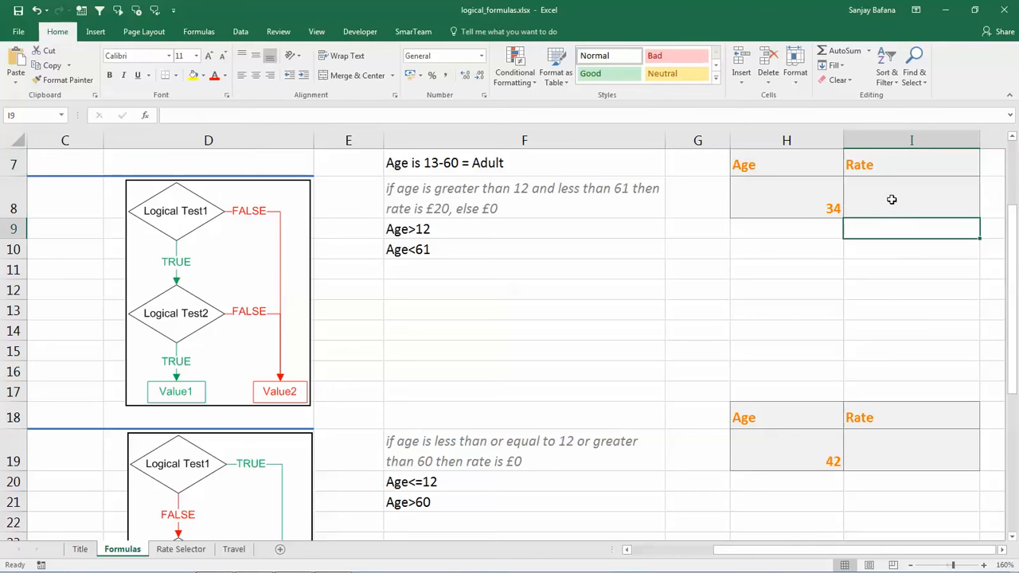
click(891, 199)
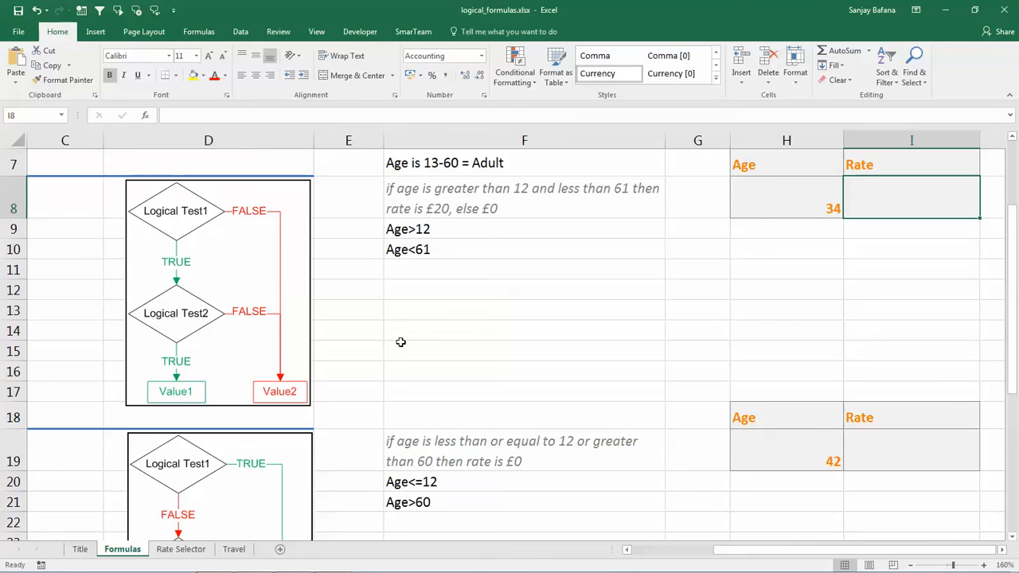
click(443, 233)
drag(443, 238, 443, 245)
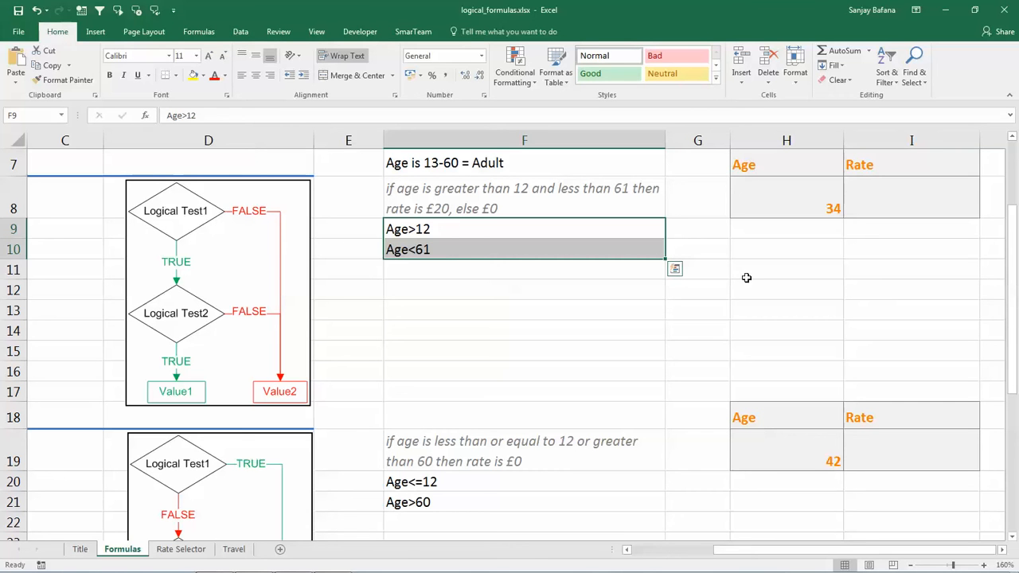
Begin an IF formula in the AND section's Rate cell I8, with an AND function as its logical test.
click(911, 204)
text(=)
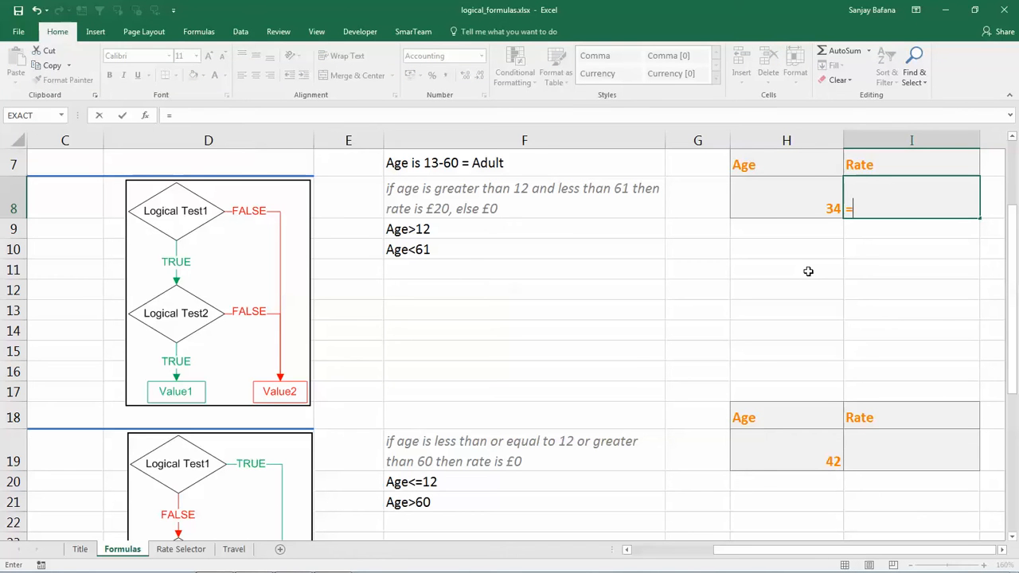
text(L)
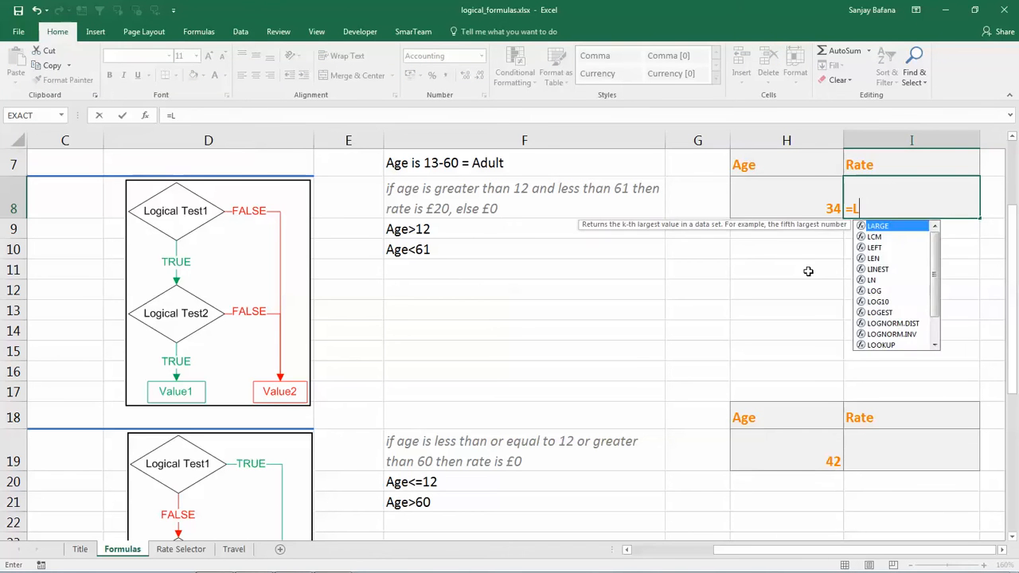
key(BackSpace)
text(If)
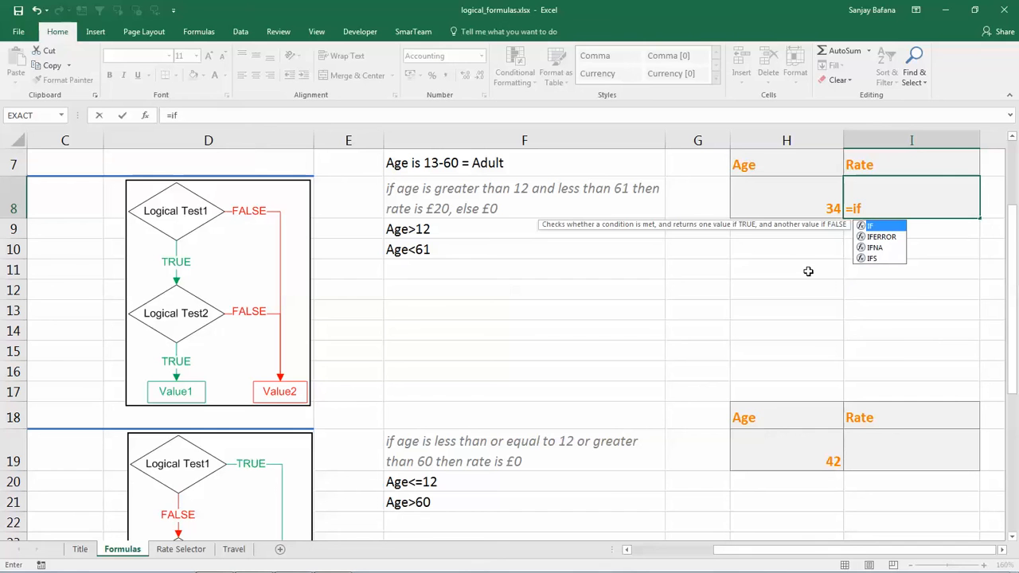
text(()
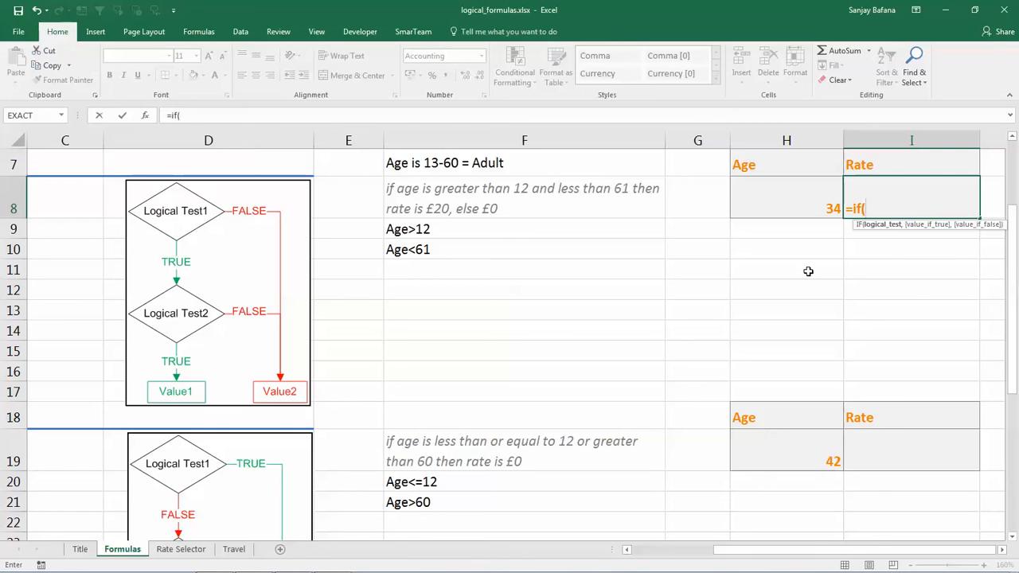
text(AND)
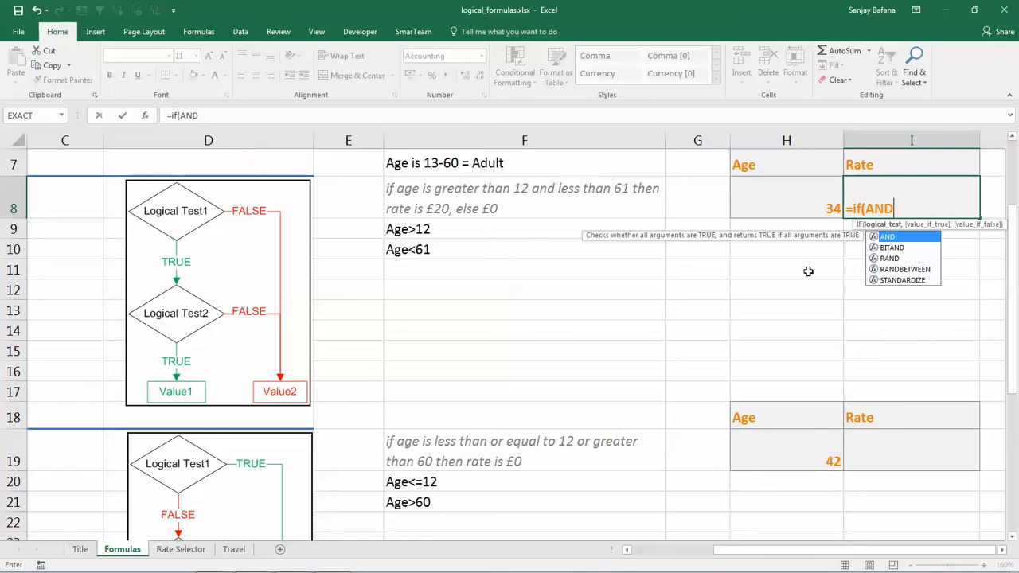
text(()
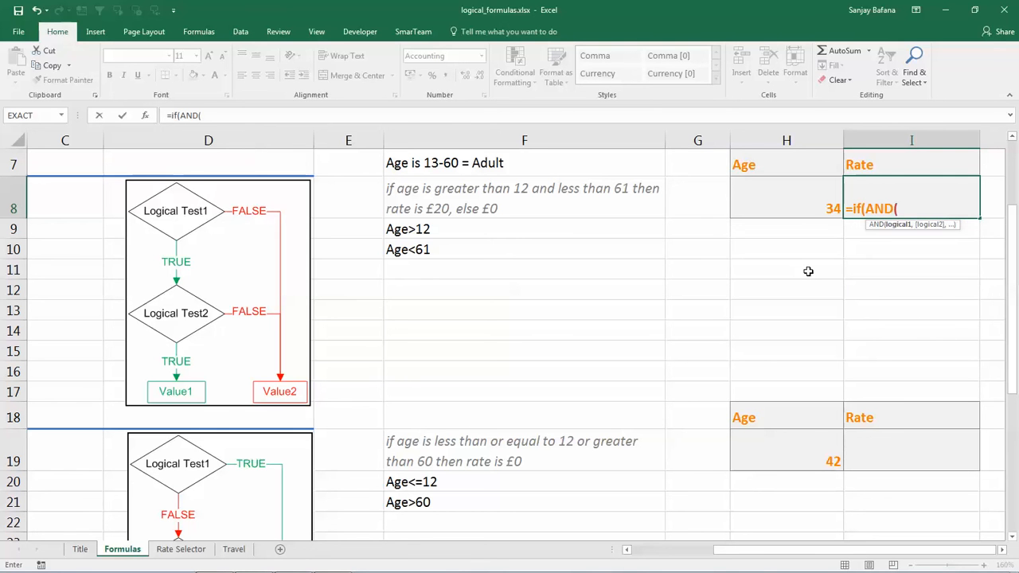
Enter H8>12 as the first condition of the AND function in I8.
click(784, 190)
text(<)
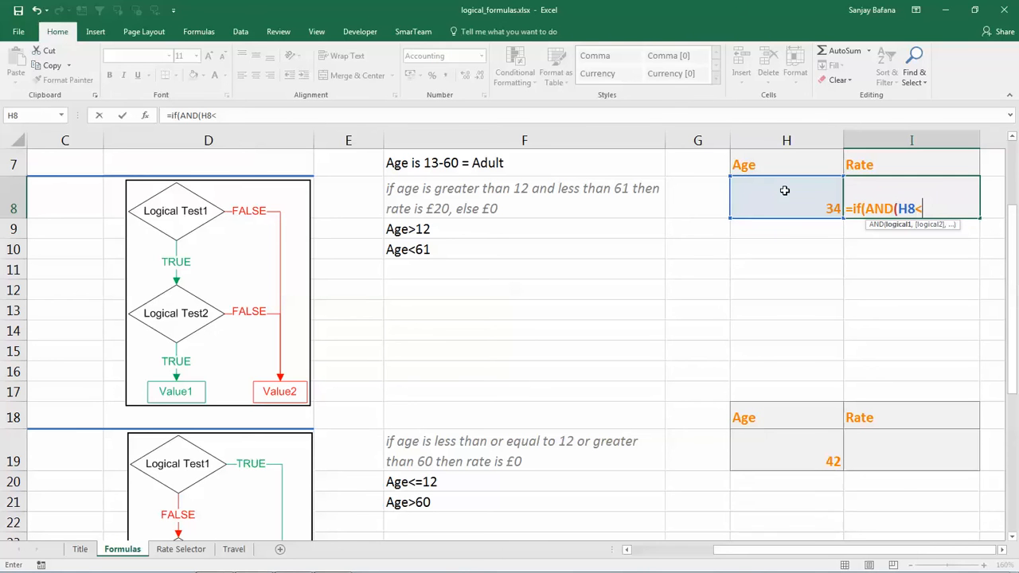
text(12,)
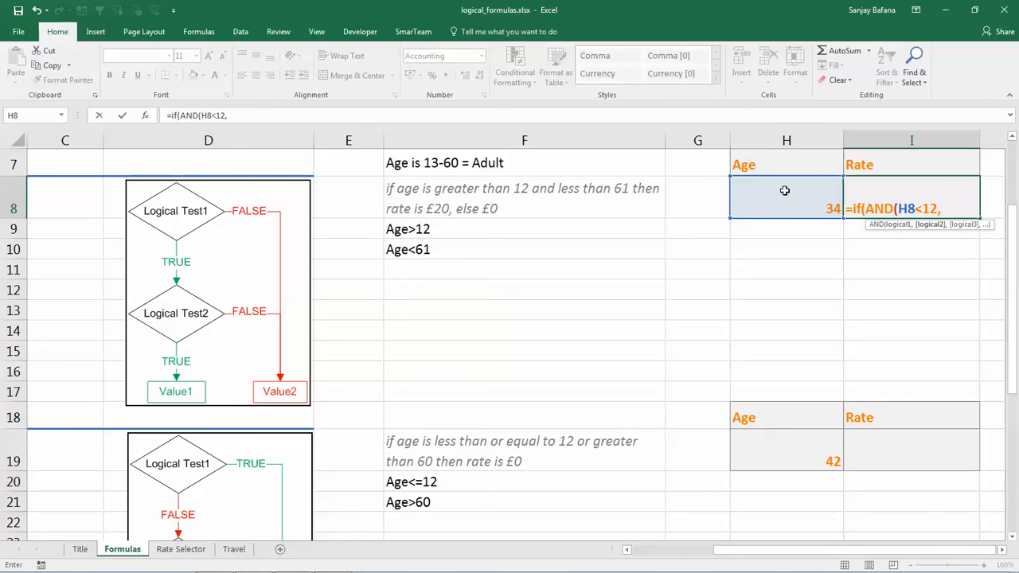
click(784, 195)
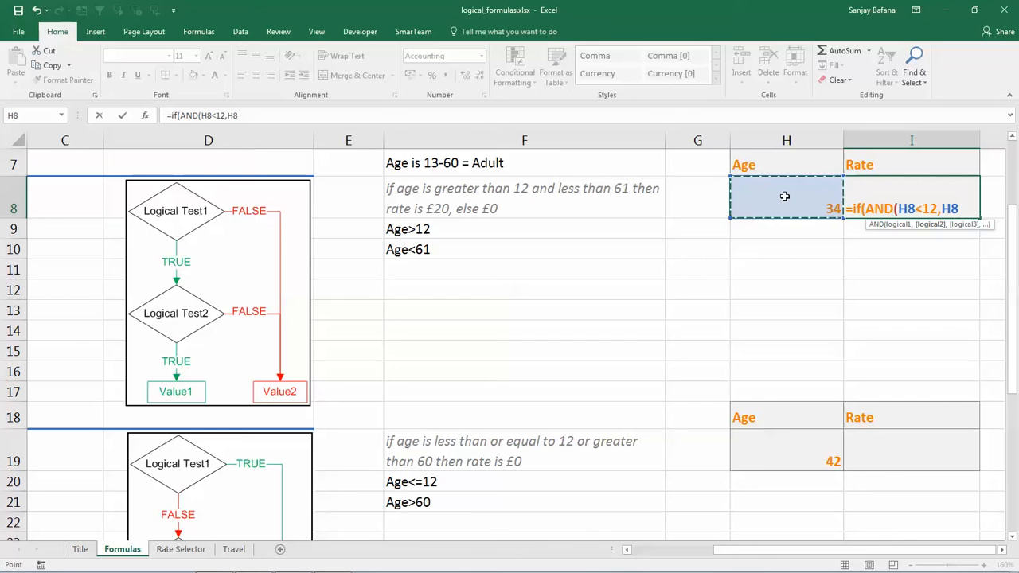
key(BackSpace)
key(BackSpace)
key(BackSpace)
key(BackSpace)
key(BackSpace)
key(BackSpace)
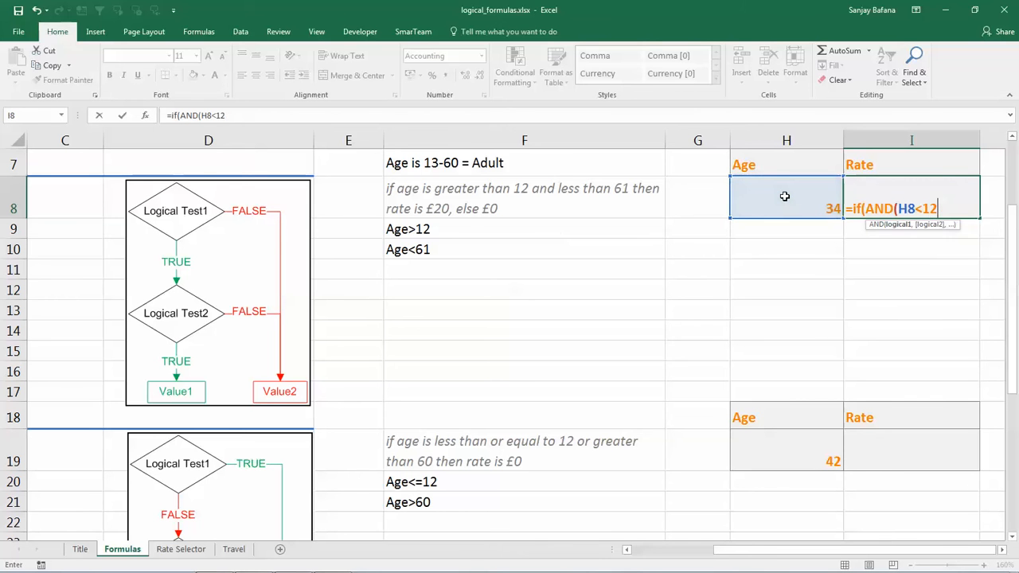
text(>12,)
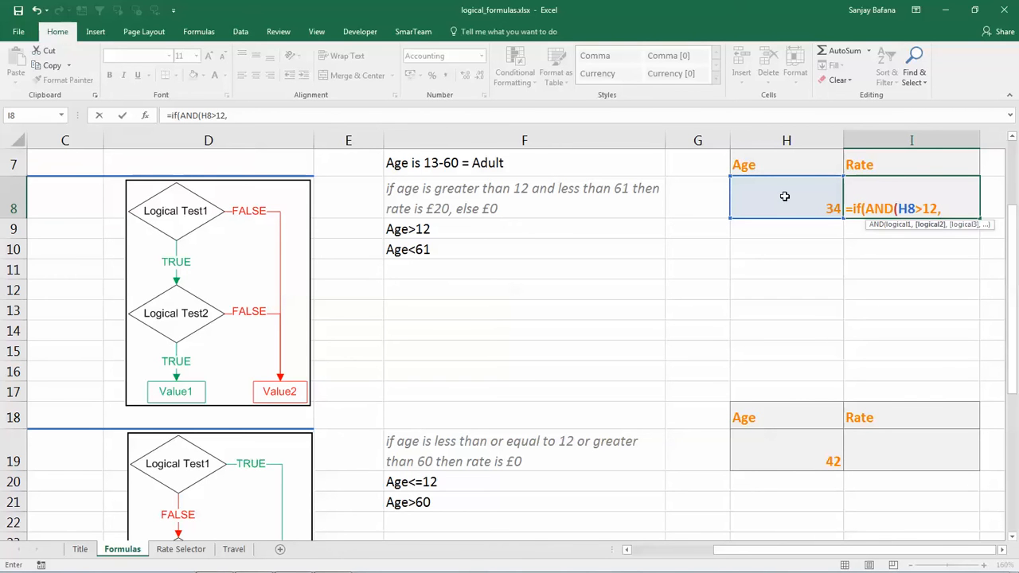
Add H8<61 as the second AND condition and complete the formula to return 20 if true, otherwise 0.
click(784, 196)
text(<)
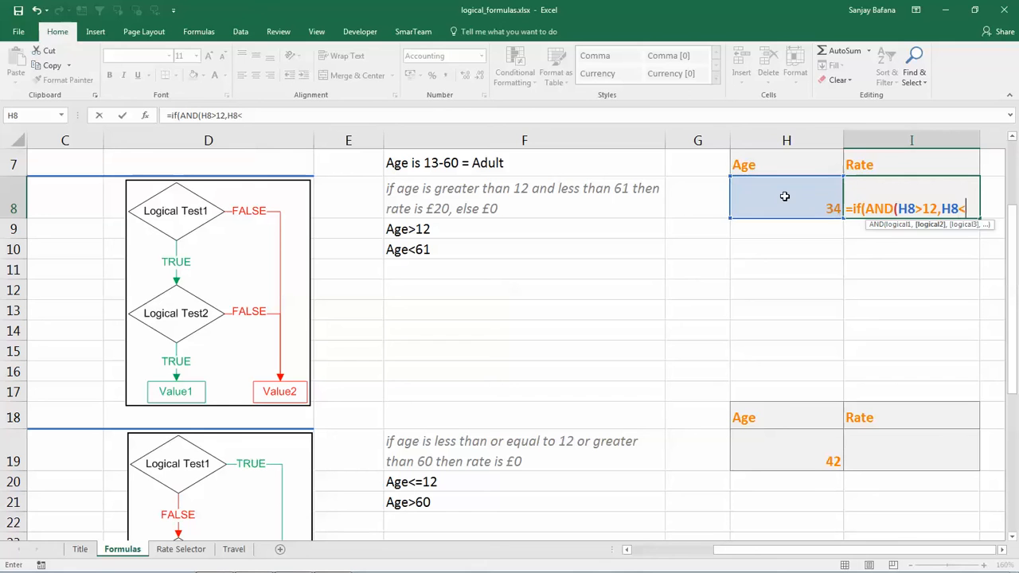
text(61)
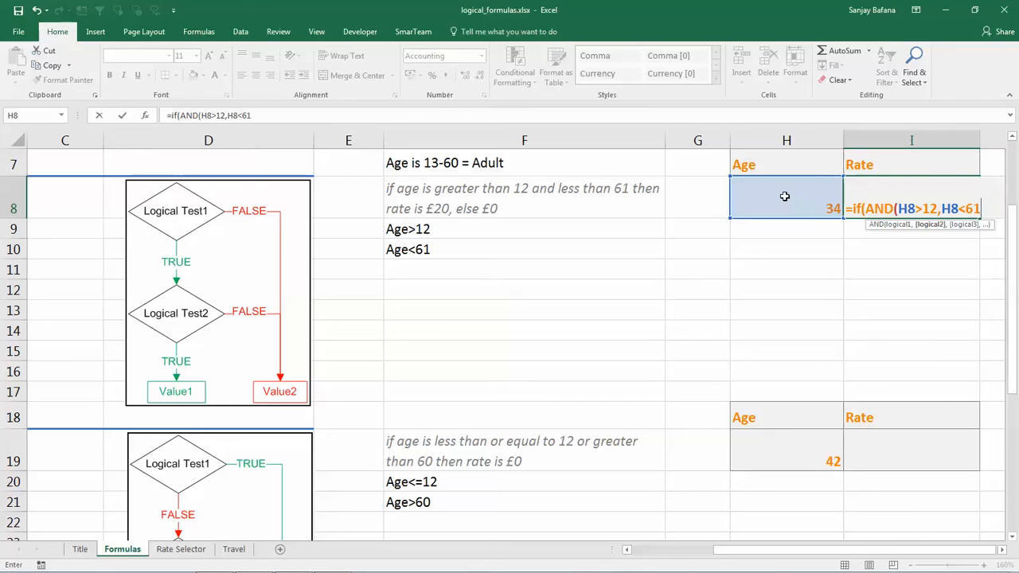
text())
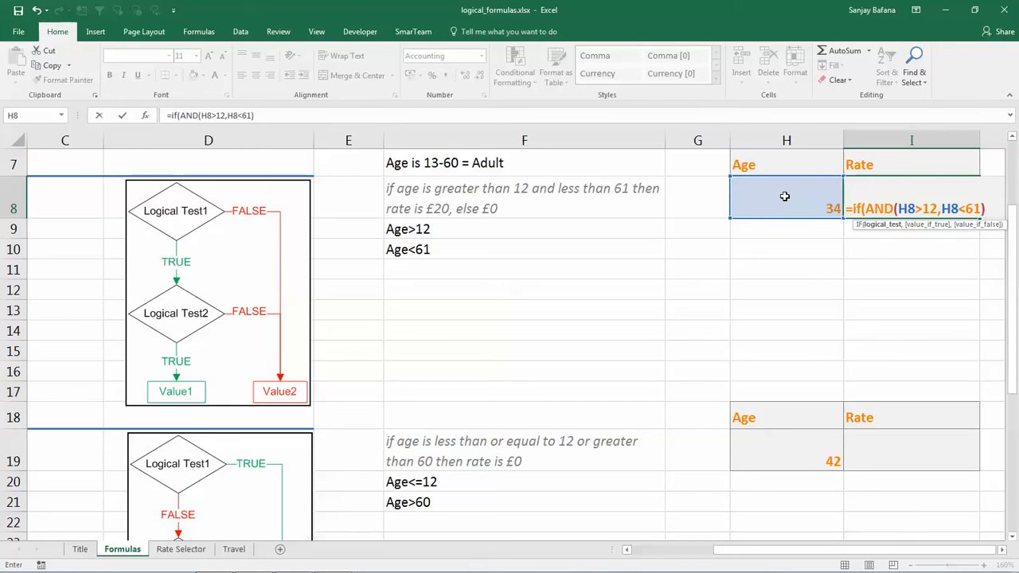
text(,)
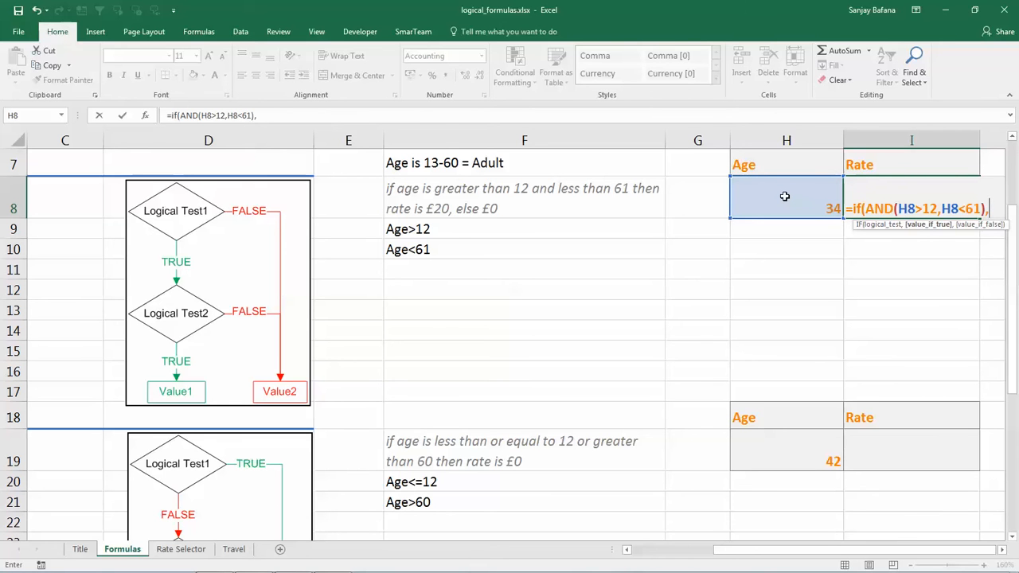
text(20)
text(,0)
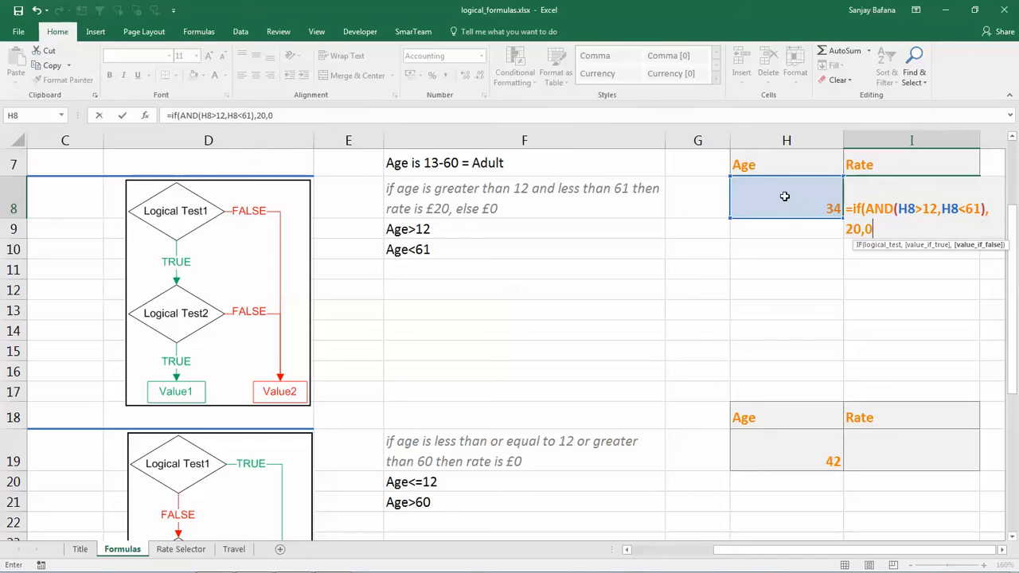
text())
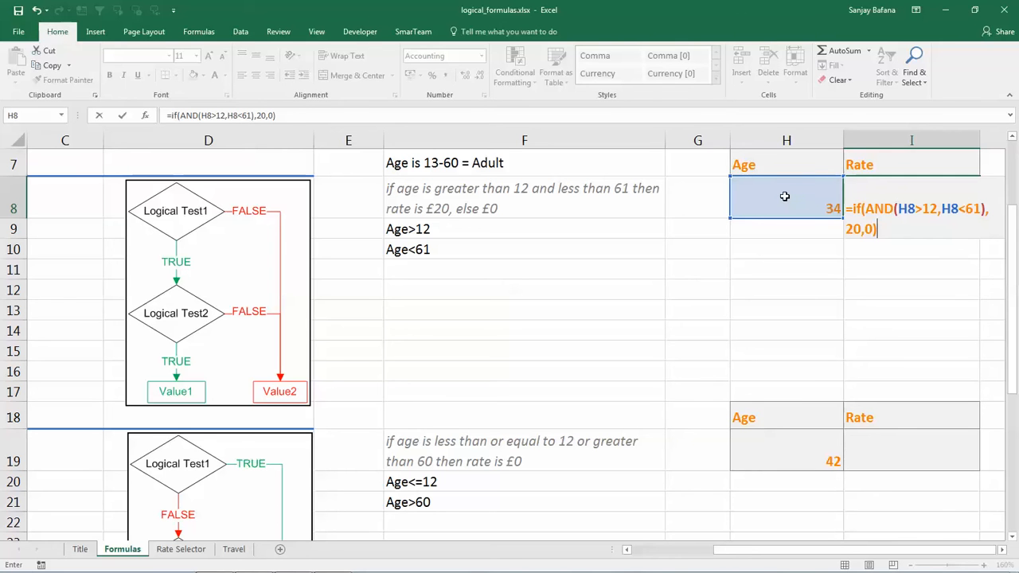
key(Return)
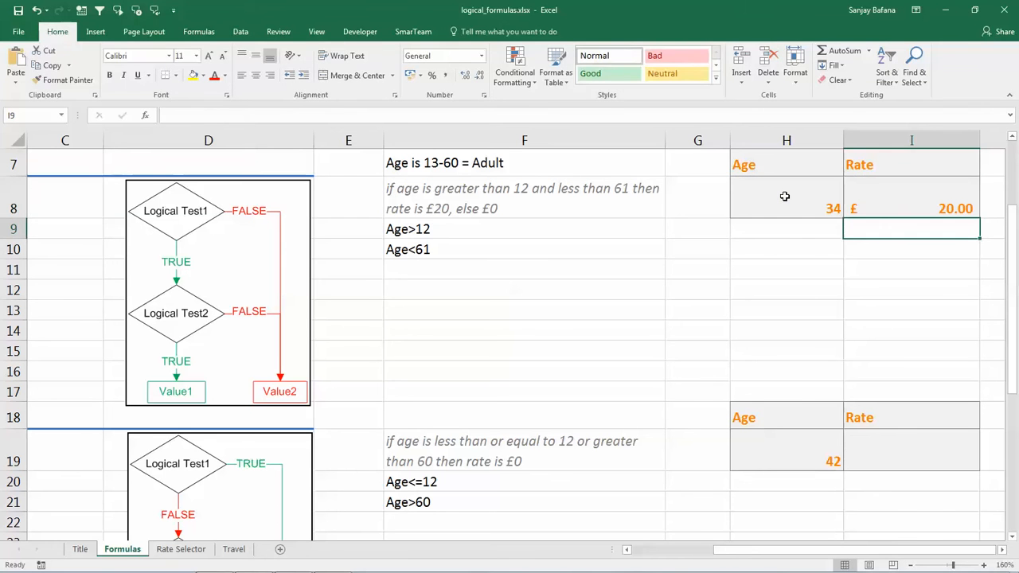
Test the AND formula by entering the ages 12, 61 and 62 in H8.
key(Up)
click(785, 196)
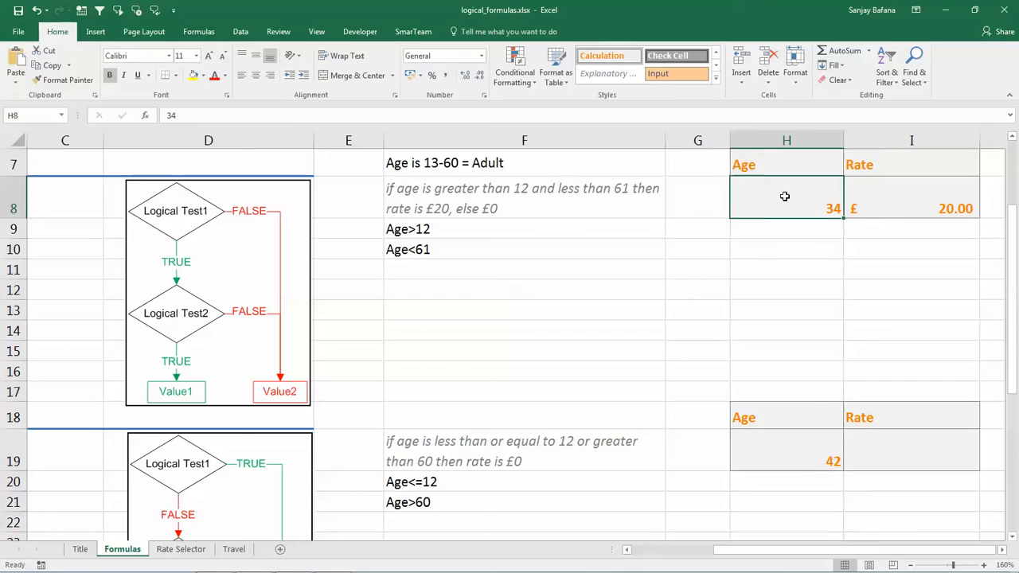
text(12)
key(Return)
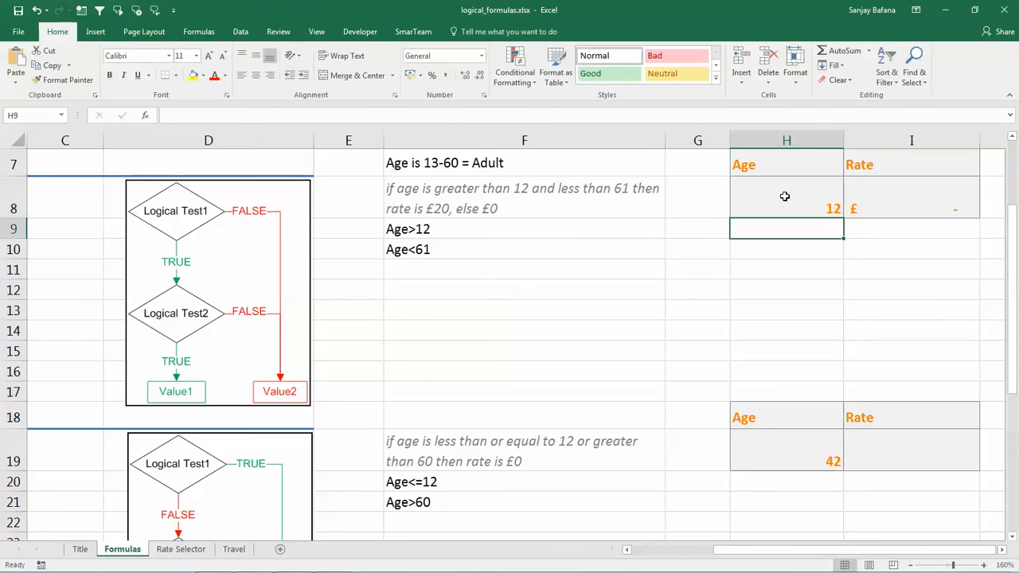
click(785, 196)
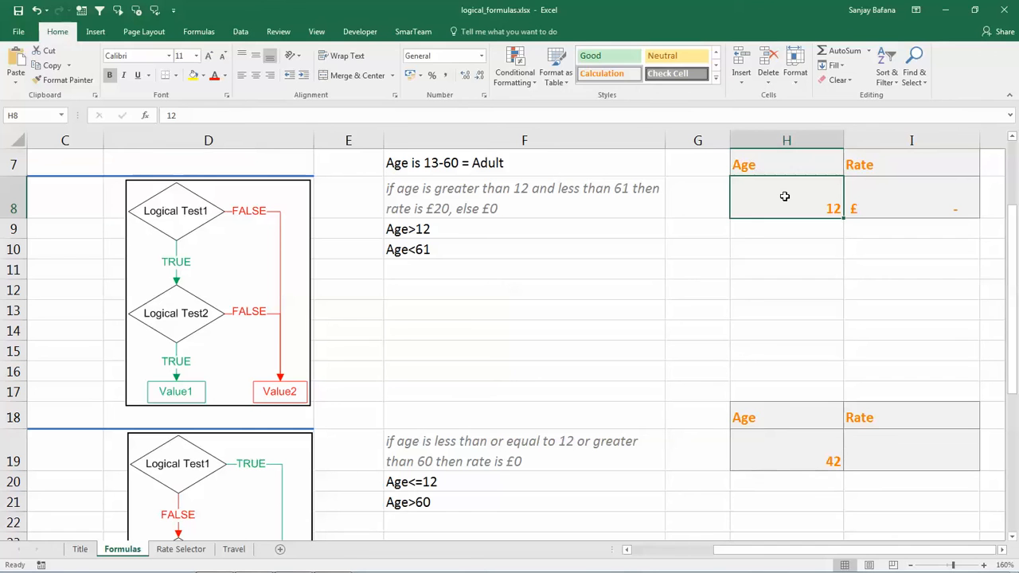
text(61)
key(Return)
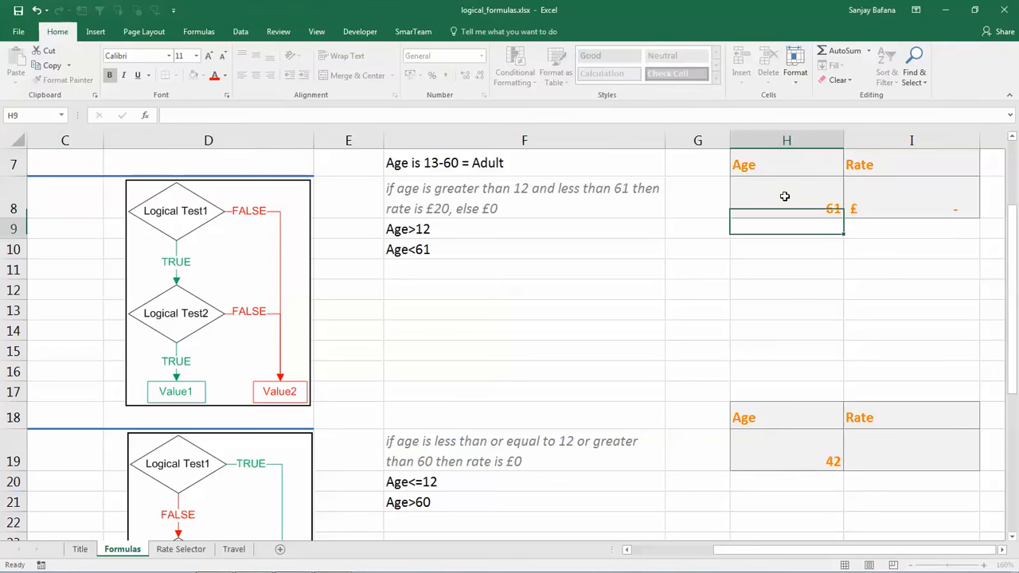
click(785, 196)
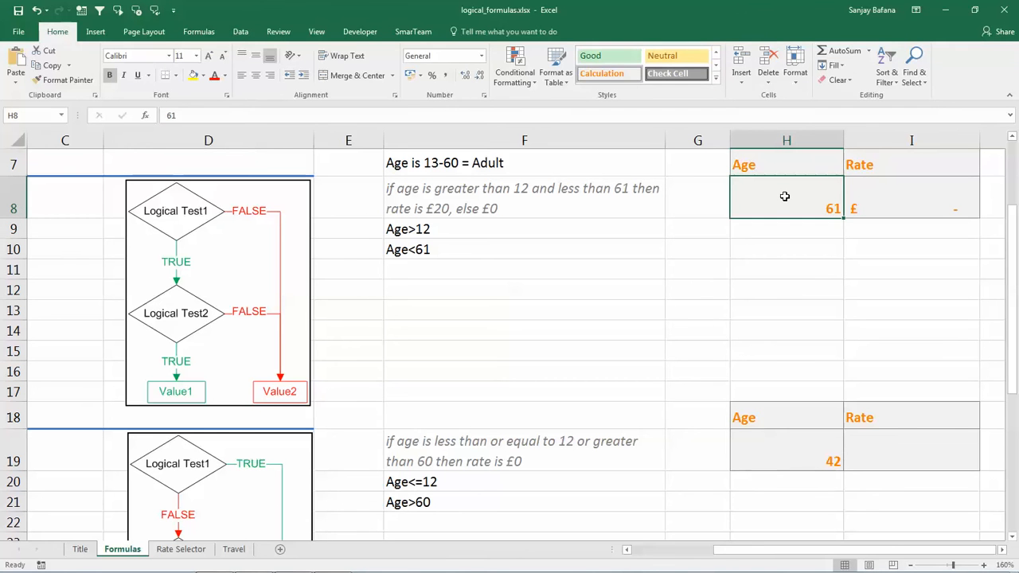
text(62)
key(Return)
Set the age in H8 to 45 to test a value inside the adult range.
click(785, 196)
text(45)
key(Return)
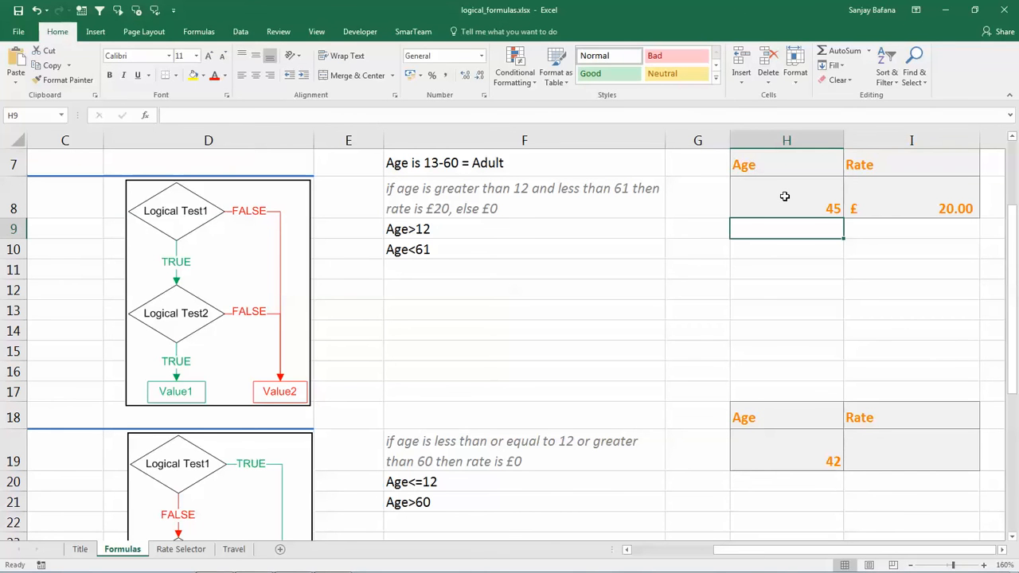
Inspect the IF and AND formula in I8 and leave it as it is.
click(785, 196)
key(Right)
key(F2)
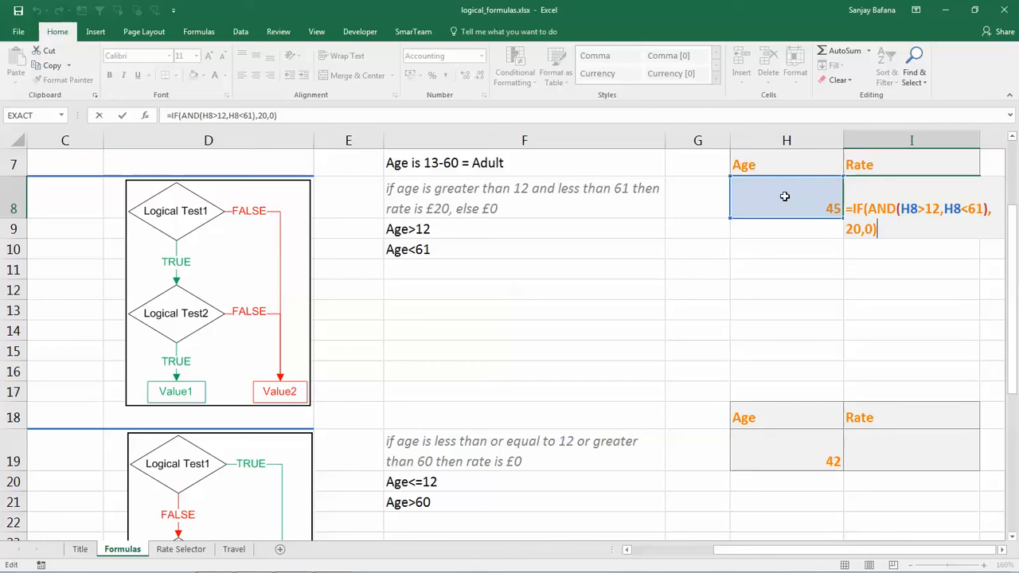
key(Return)
Examine the OR section's flowchart, its rate description in F19 and the two age conditions in F20:F21.
key(Down)
key(Down)
key(Down)
key(Down)
key(Down)
key(Down)
key(Down)
key(Down)
key(Down)
key(Down)
key(Down)
key(Down)
key(Down)
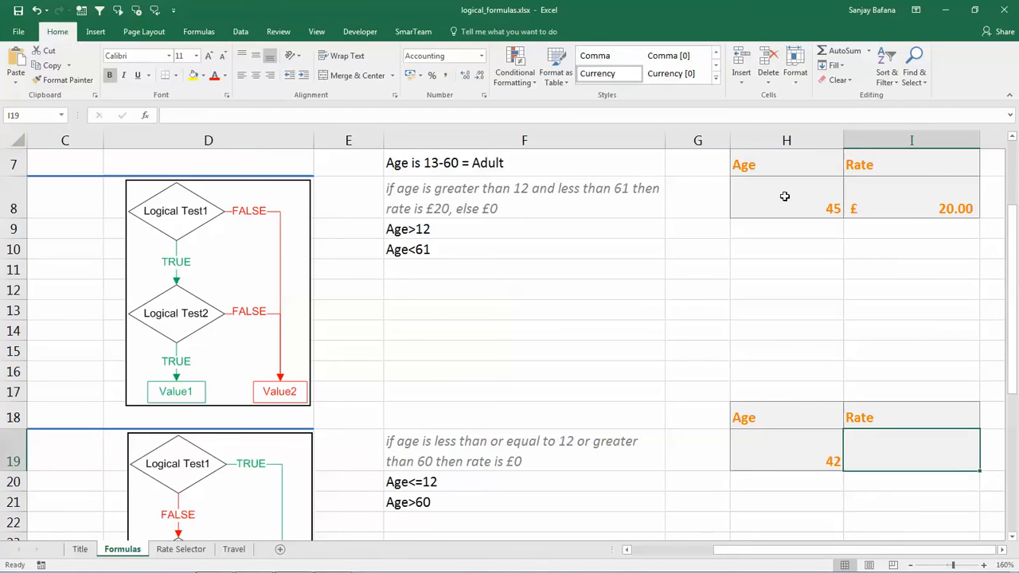
key(Down)
key(Down)
key(Down)
key(Down)
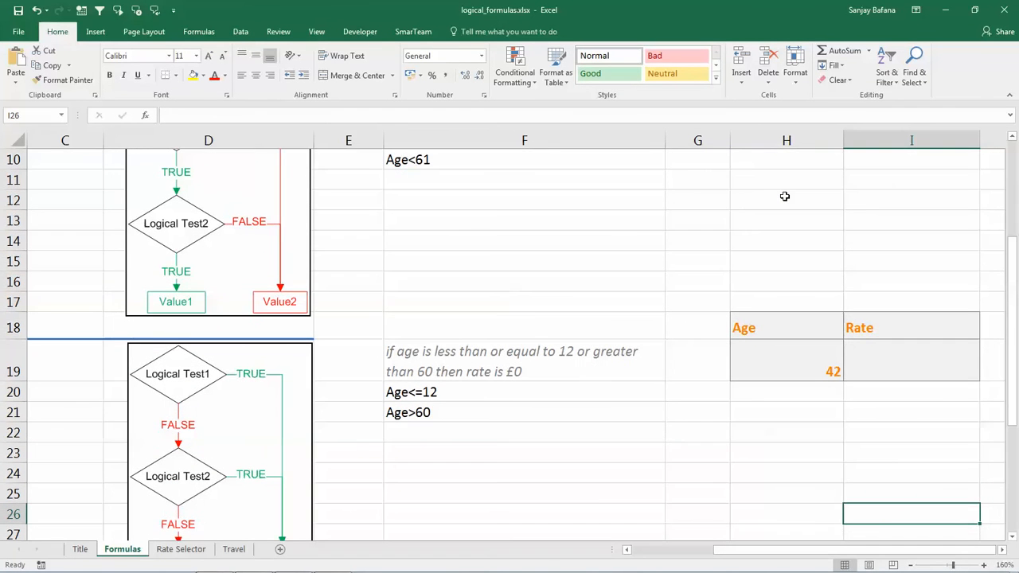
key(Left)
key(Left)
key(Left)
key(Left)
key(Left)
key(Left)
key(Left)
key(Left)
key(Up)
key(Up)
key(Down)
key(Down)
key(Down)
key(Down)
key(Down)
key(Down)
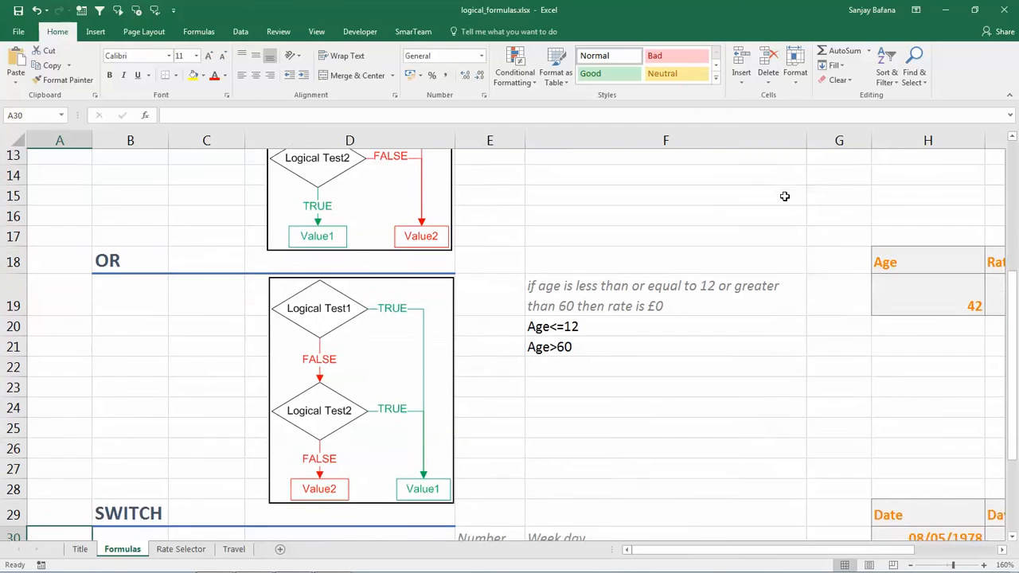
key(Up)
key(Up)
key(Up)
key(Up)
key(Up)
key(Up)
key(Up)
key(Up)
key(Up)
key(Up)
key(Up)
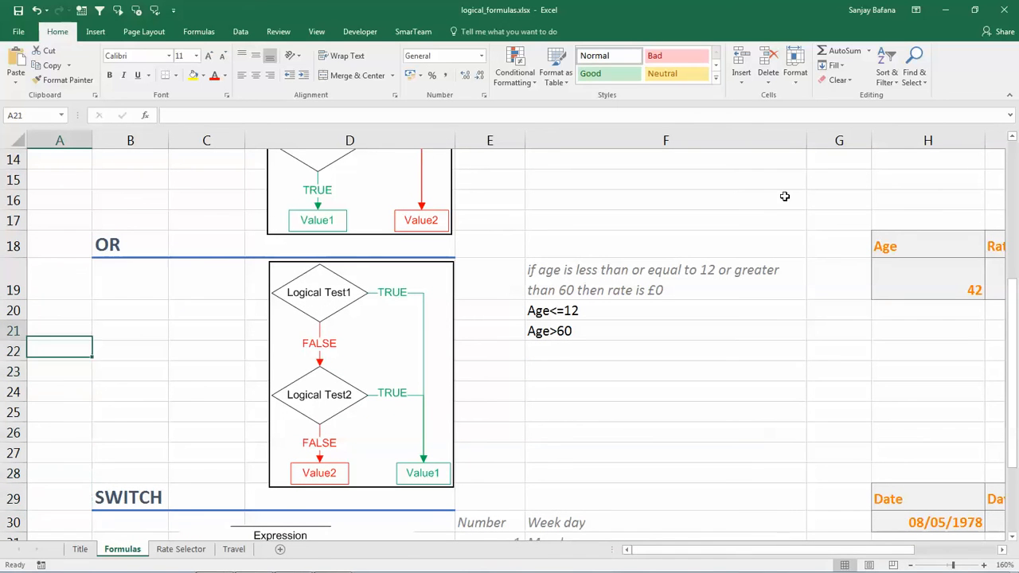
click(331, 365)
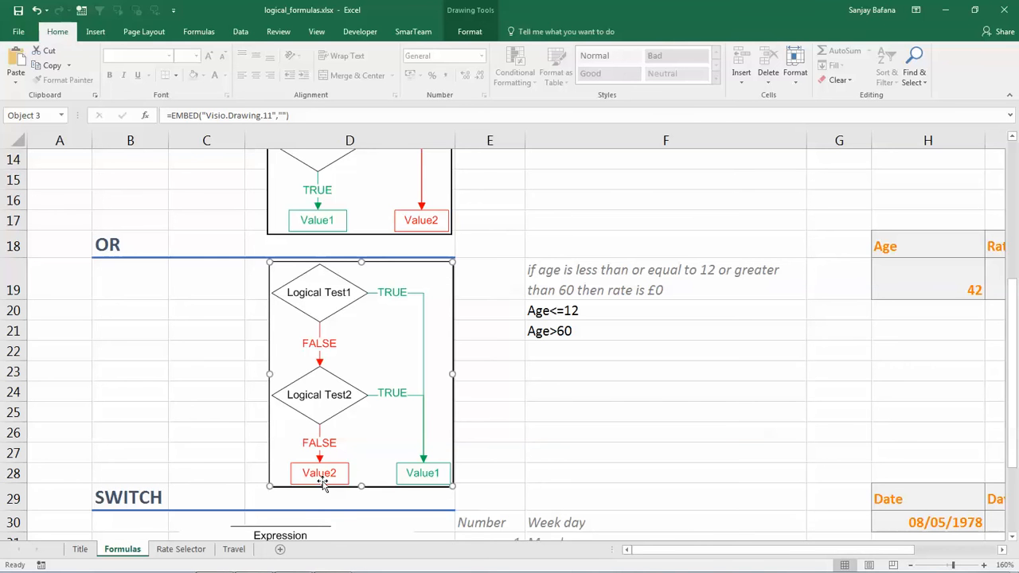
drag(714, 555, 810, 552)
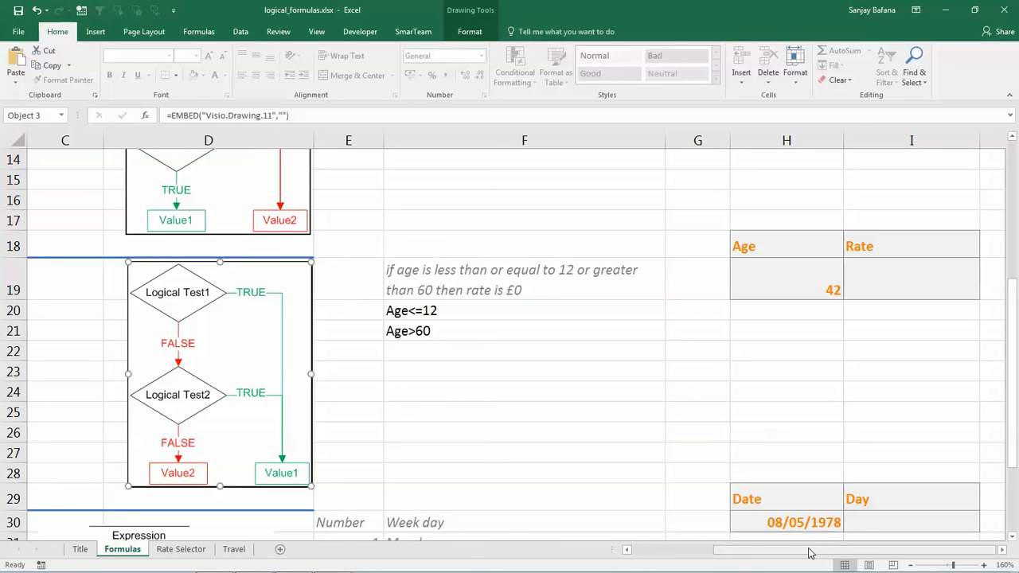
click(465, 301)
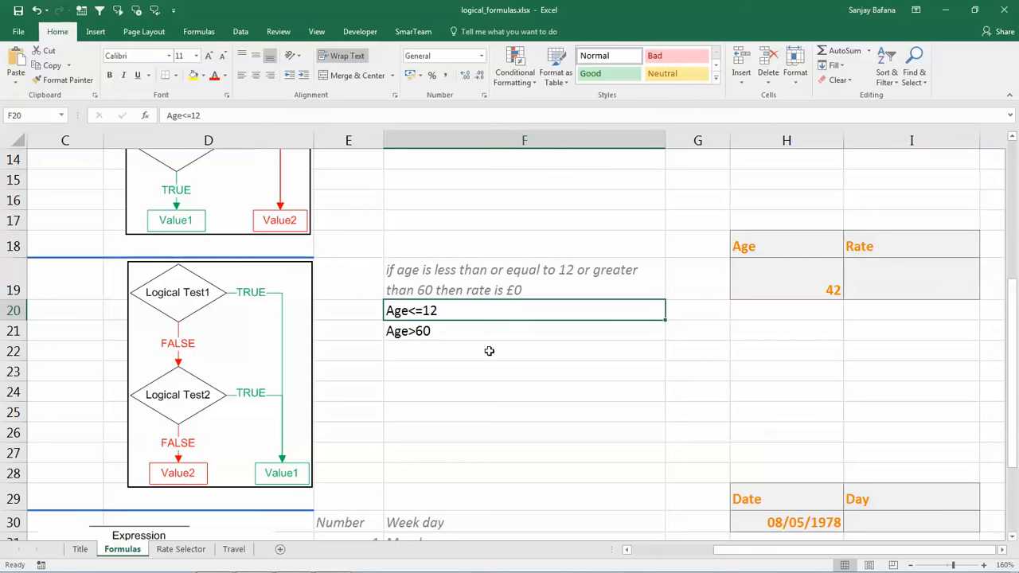
Append ", else £20" to the OR rate description in F19.
click(534, 284)
double_click(546, 291)
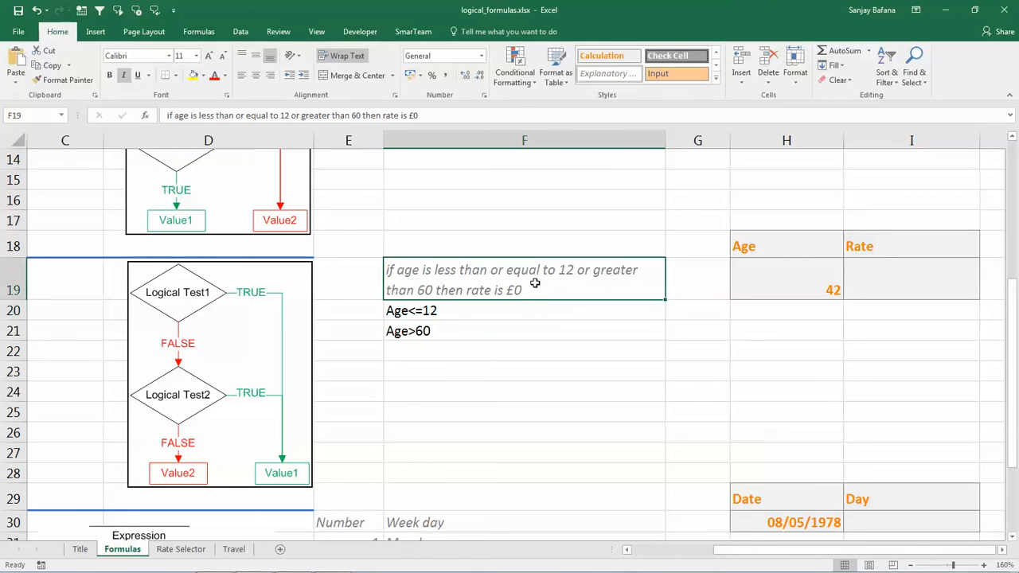
text(, else £20)
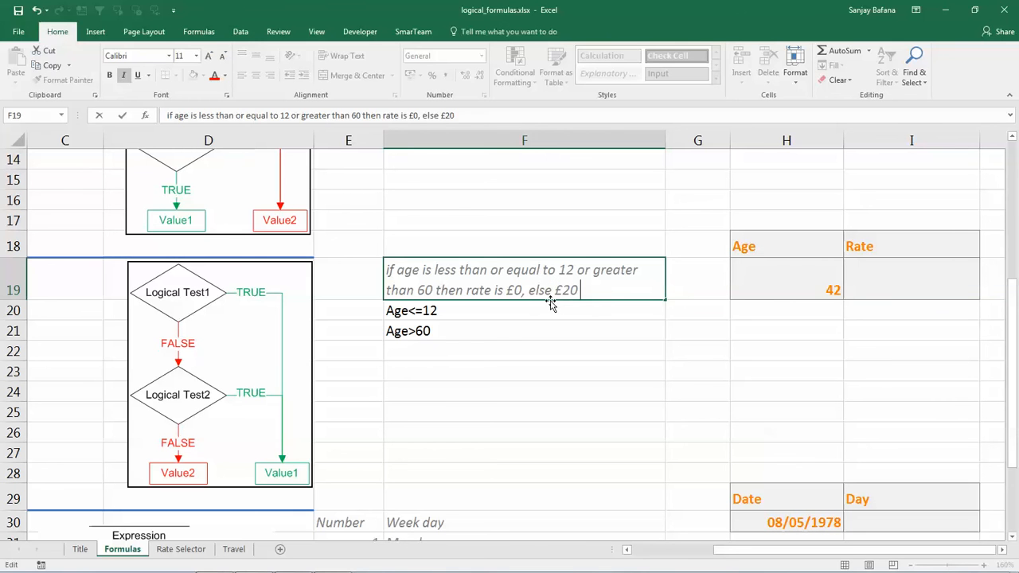
key(Return)
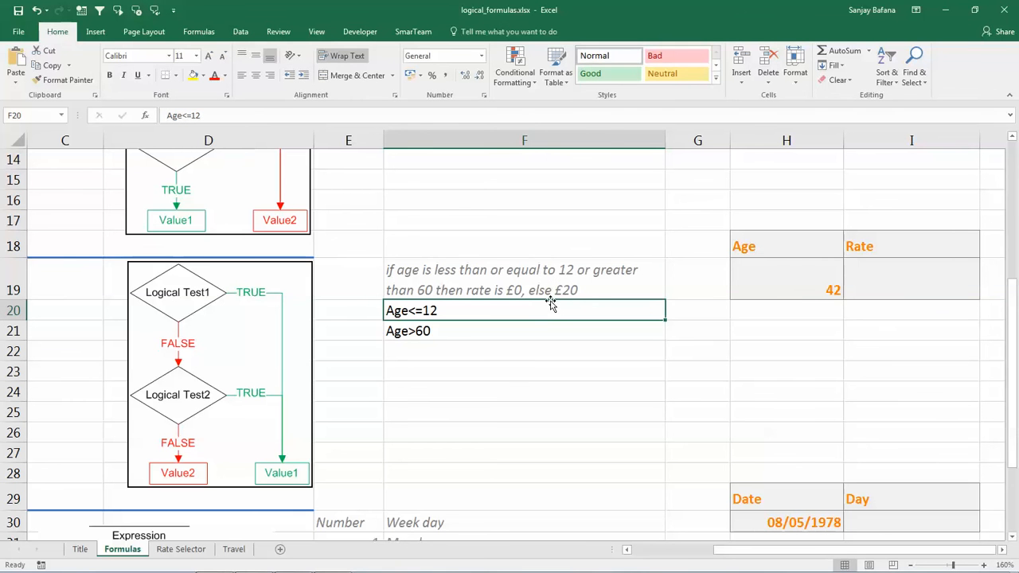
Enter =IF(OR(H19<=12,H19>60),0,20) in the OR section's Rate cell I19.
click(882, 277)
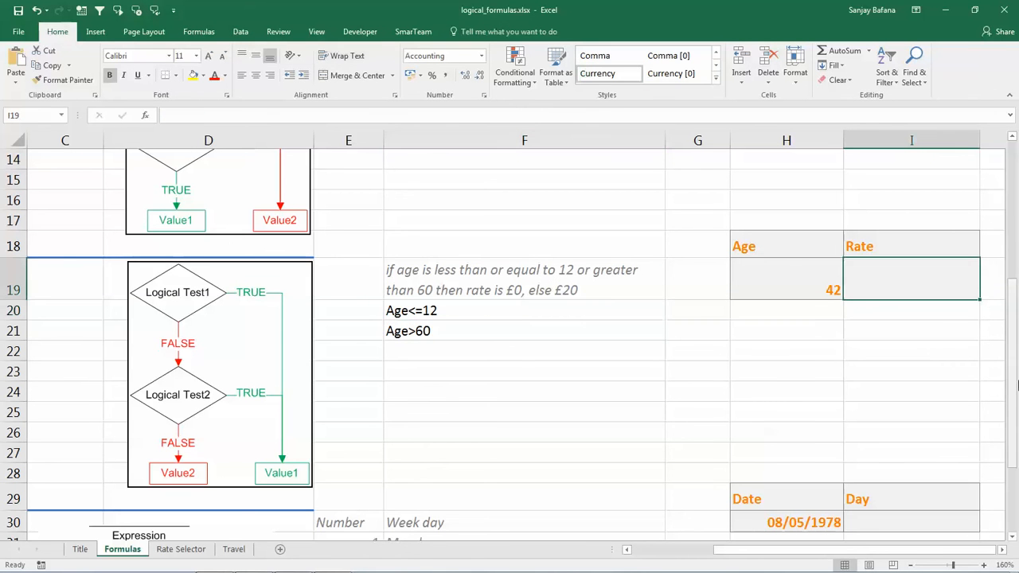
drag(1012, 388, 1013, 315)
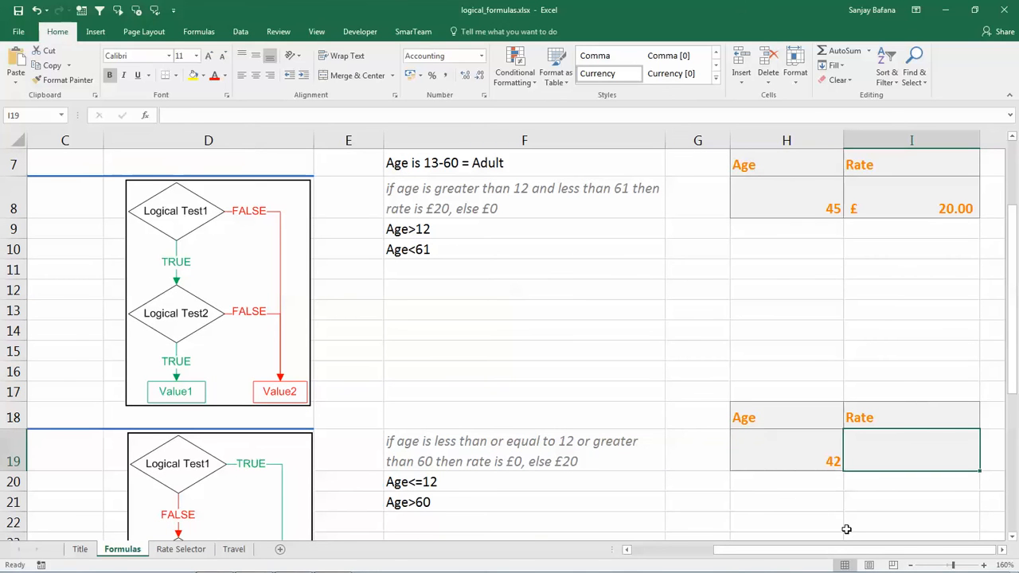
text(=if()
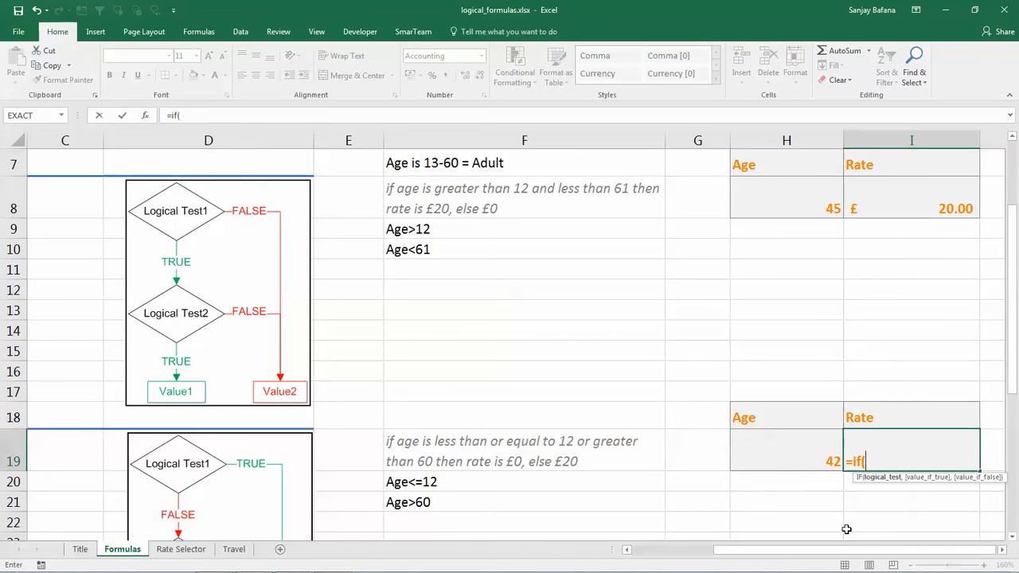
text(OR()
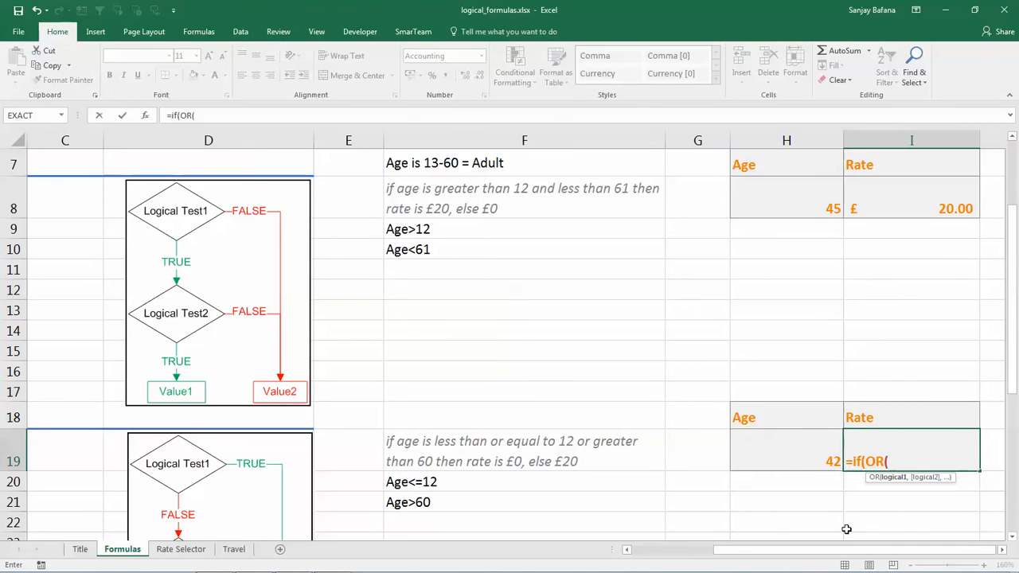
text(H19<=12)
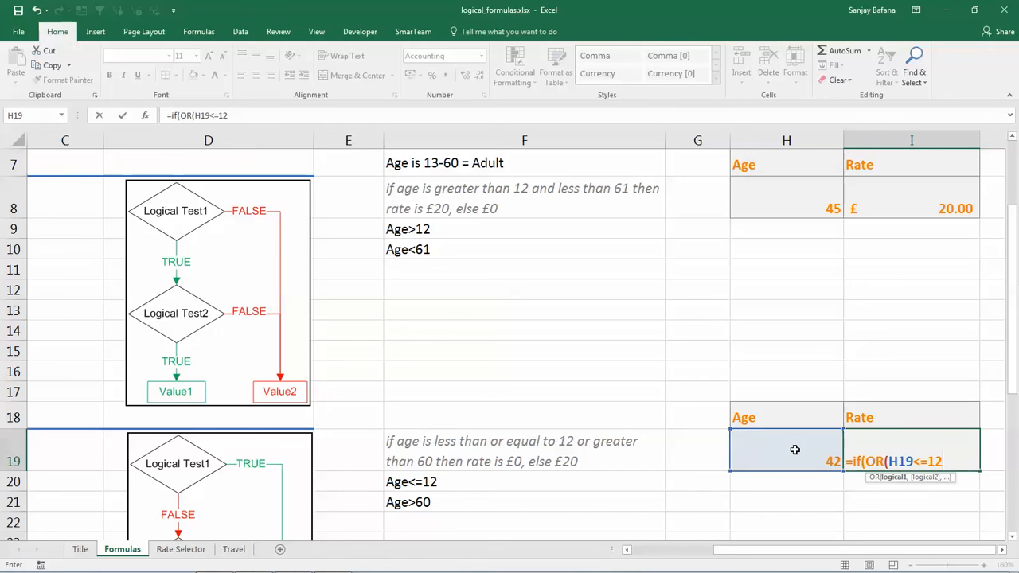
text(,)
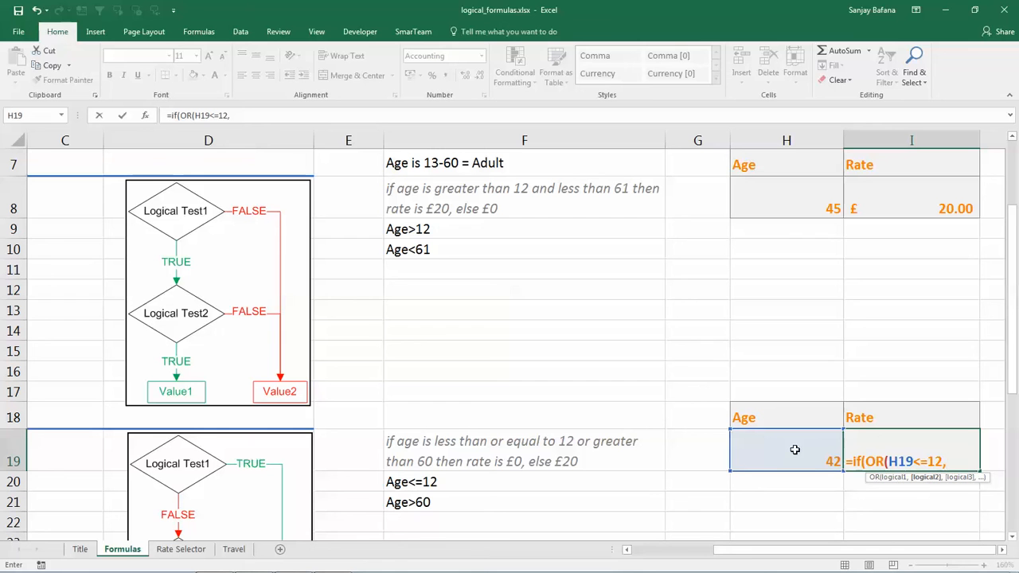
click(789, 451)
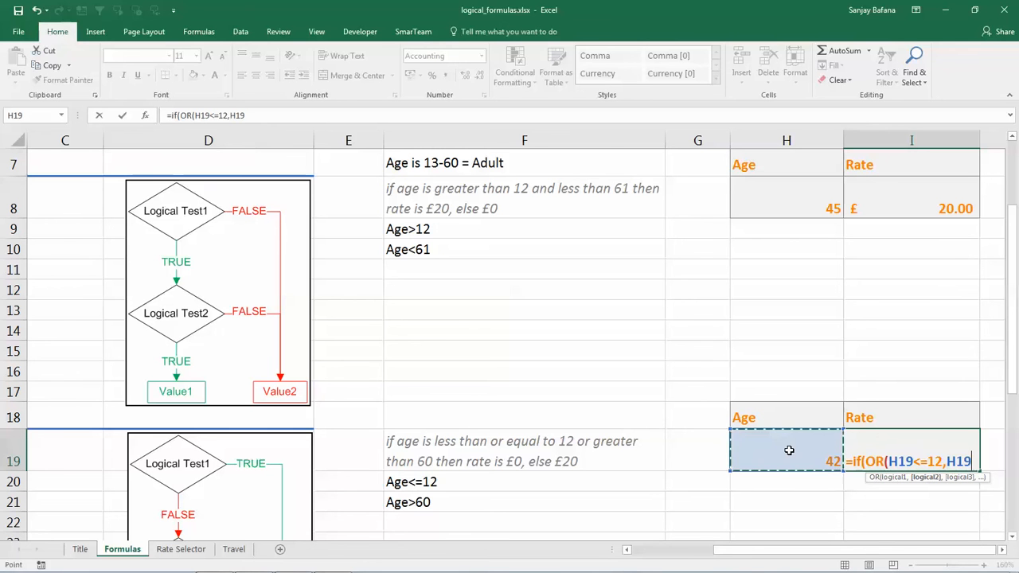
text(>60),)
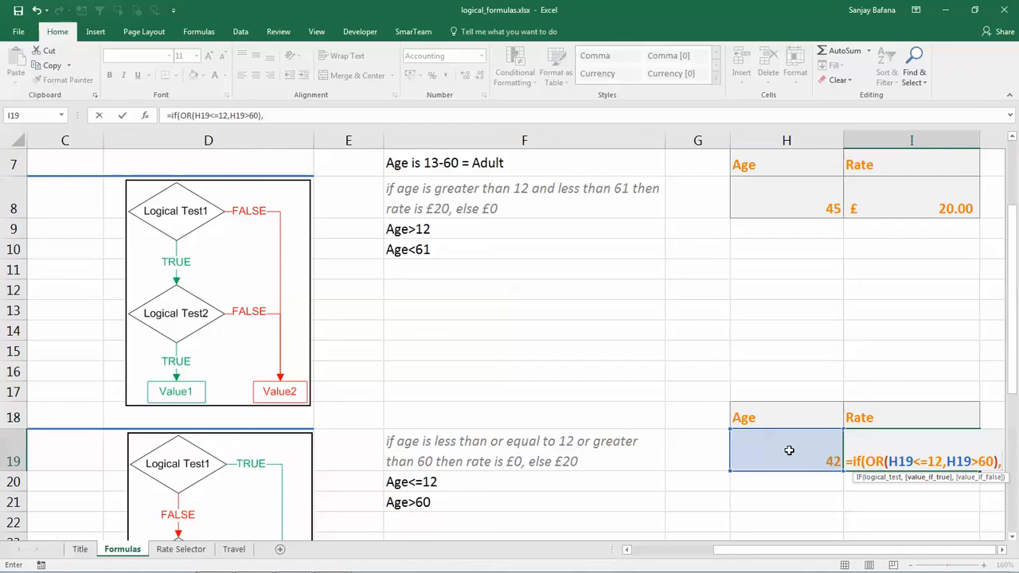
text(0,20)
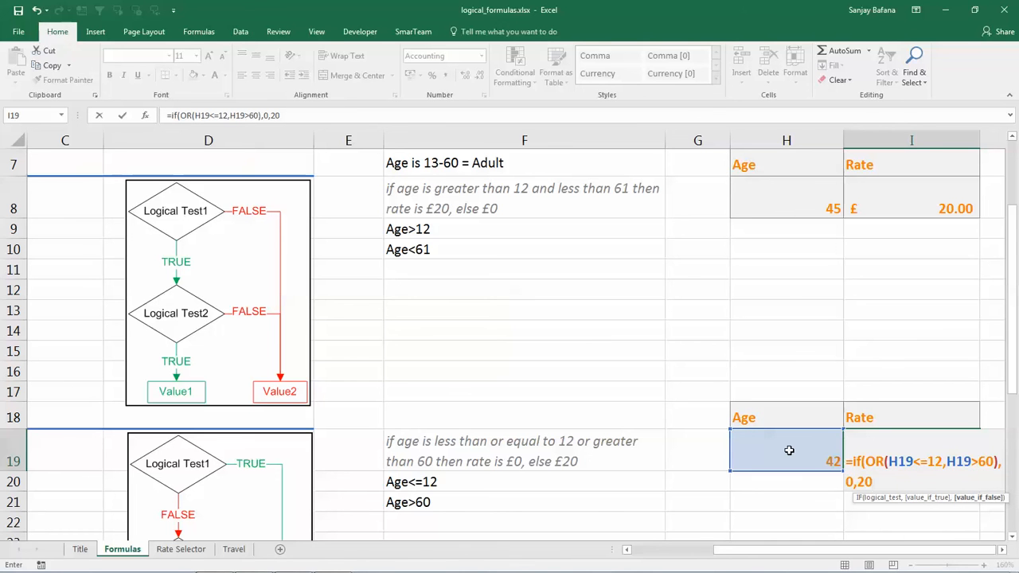
text())
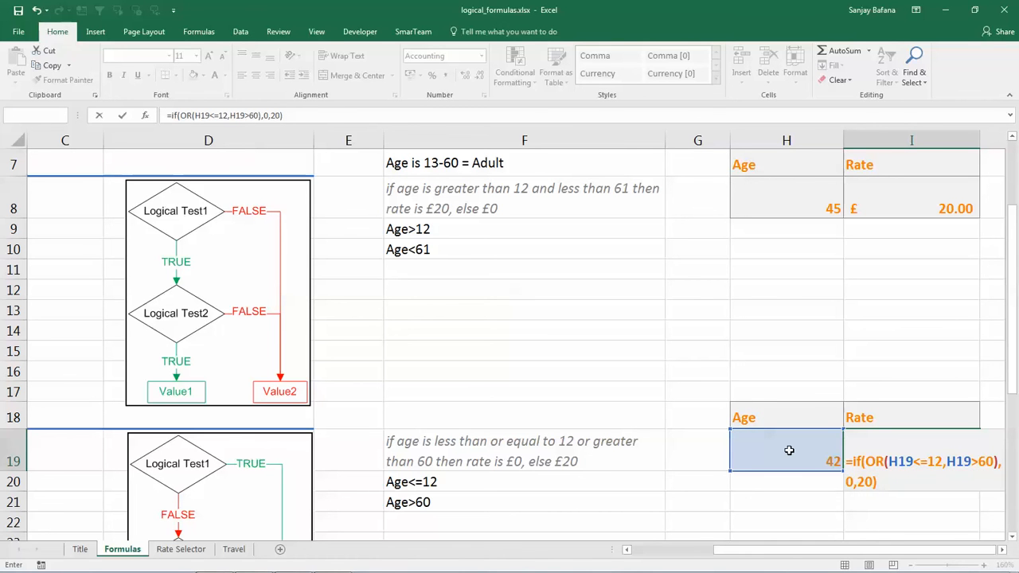
key(Return)
Test the OR rate formula by setting the age in H19 to 61 and then to 5.
click(789, 451)
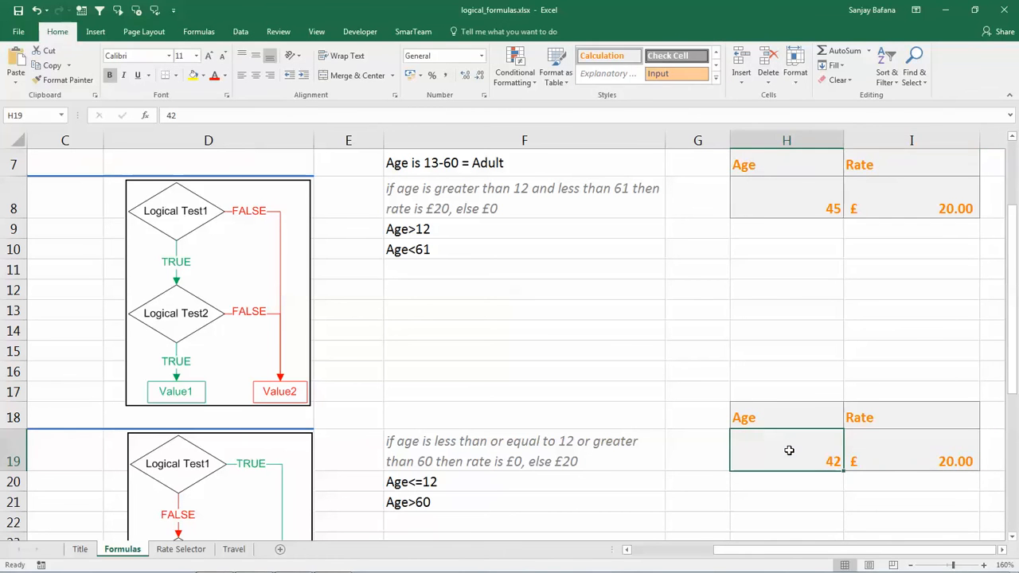
text(61)
key(Return)
click(789, 451)
text(5)
key(Return)
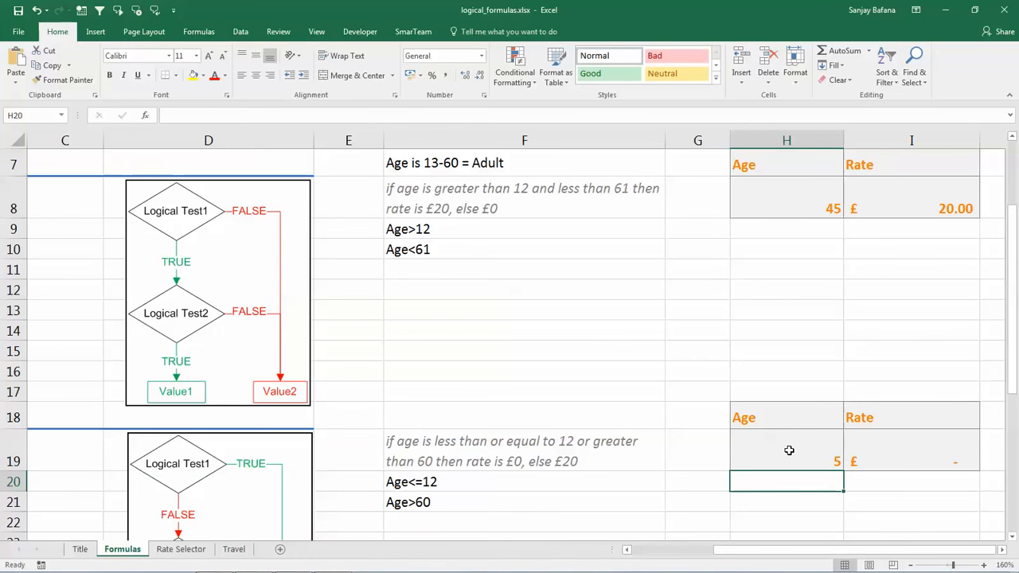
Set the age in H19 to 38 to test a value that meets neither OR condition.
click(789, 451)
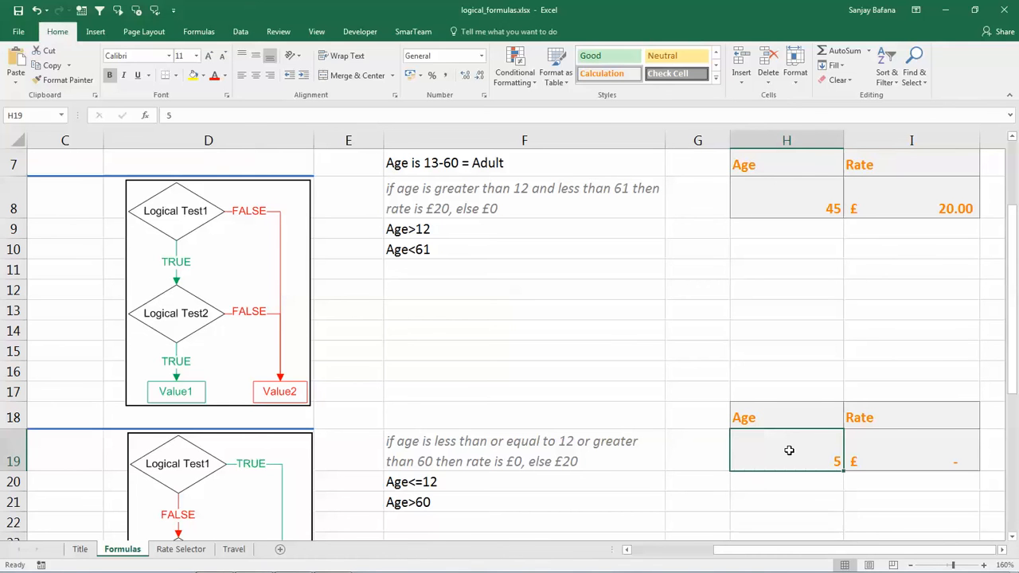
text(38)
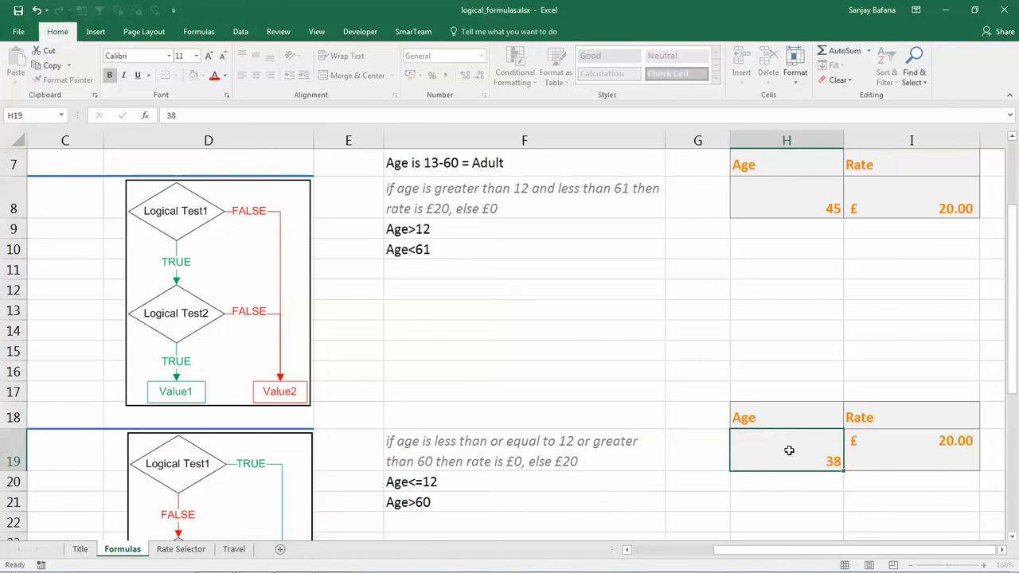
key(Return)
Show the sheet's formulas to compare the AND formula in I8 with the OR formula in I19, and return to showing values.
click(789, 451)
key(Right)
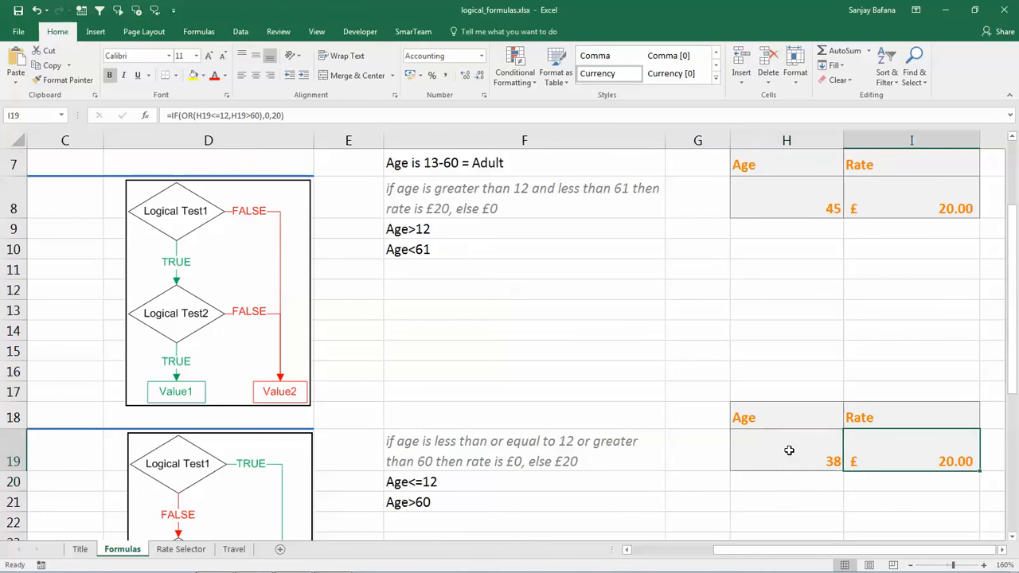
click(907, 206)
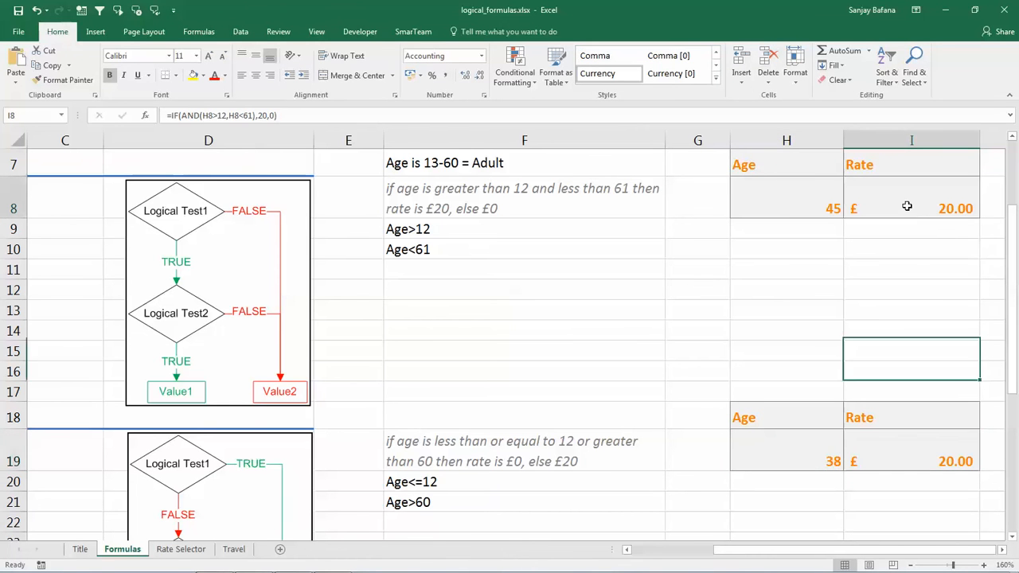
click(199, 31)
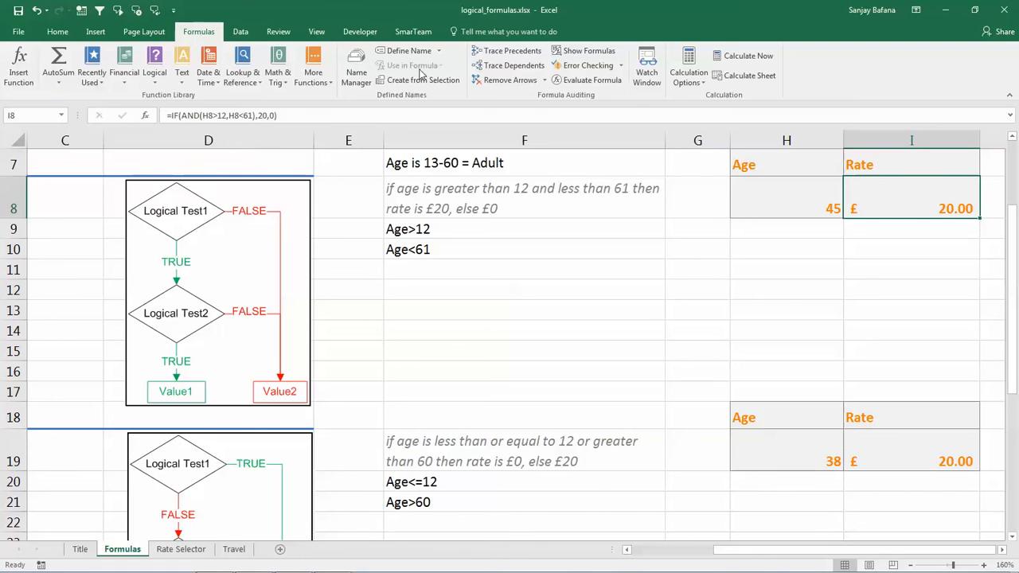
click(585, 51)
drag(787, 551, 958, 541)
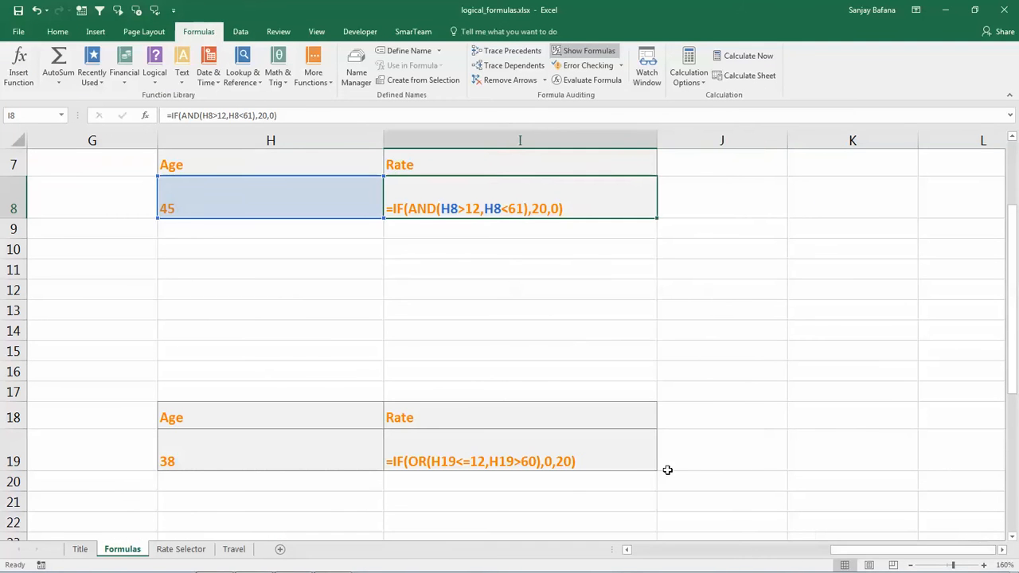
click(662, 469)
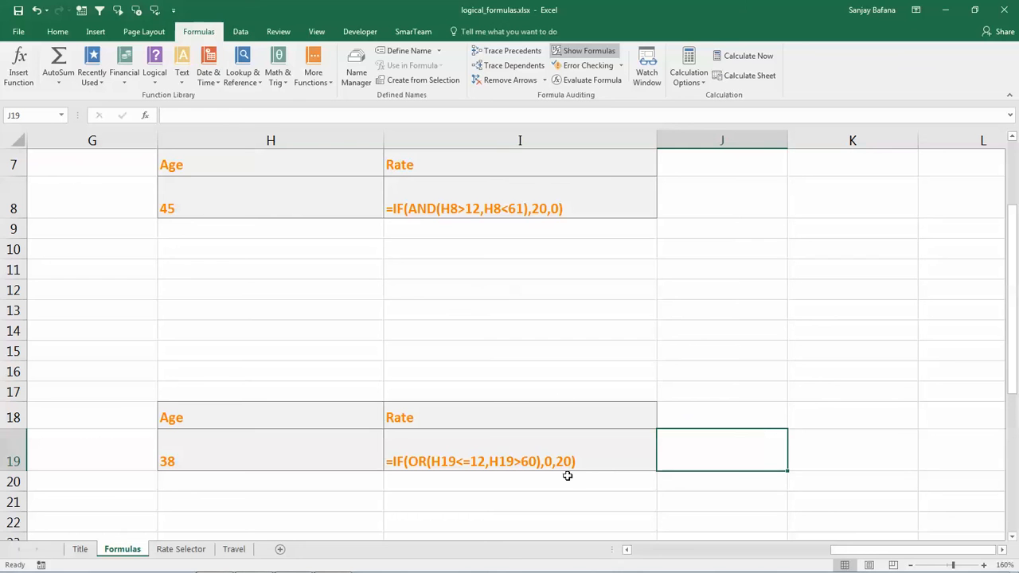
click(428, 209)
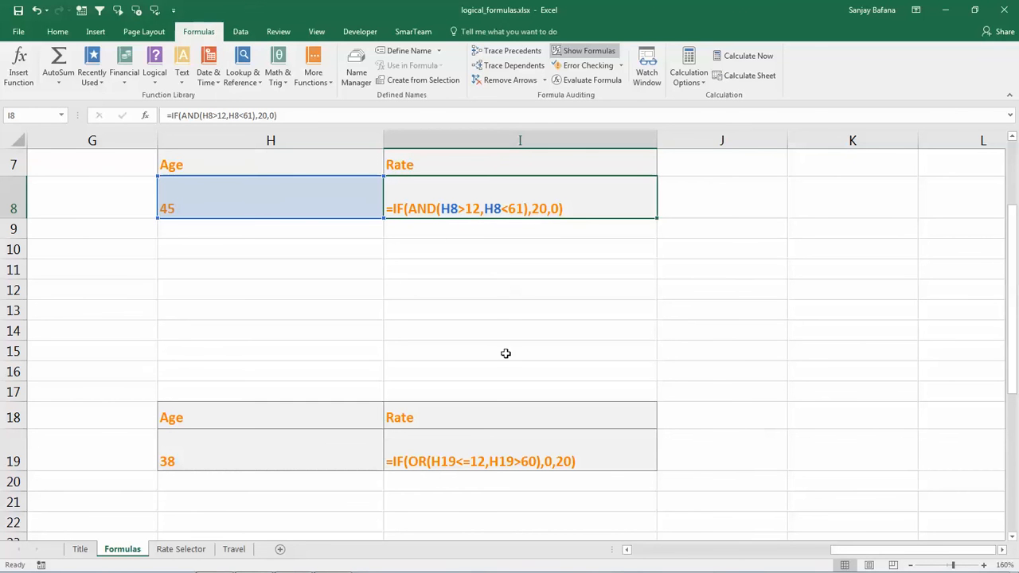
click(475, 458)
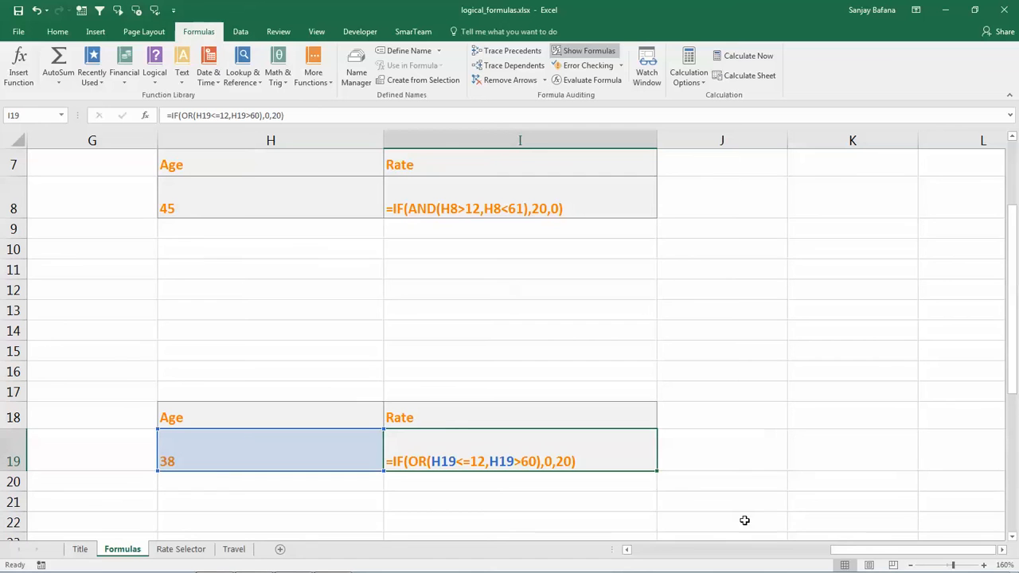
click(1012, 538)
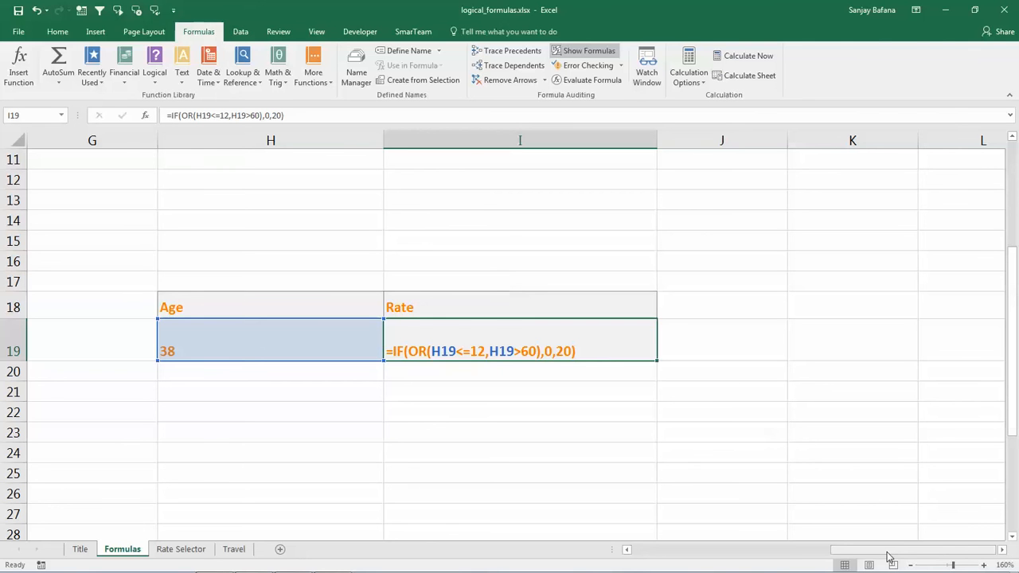
drag(889, 556, 831, 556)
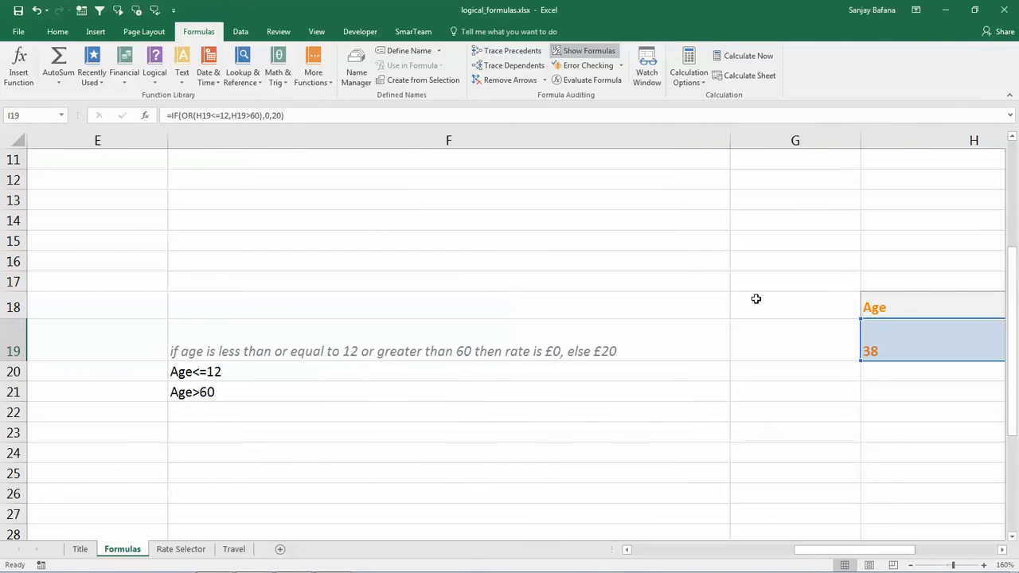
click(583, 51)
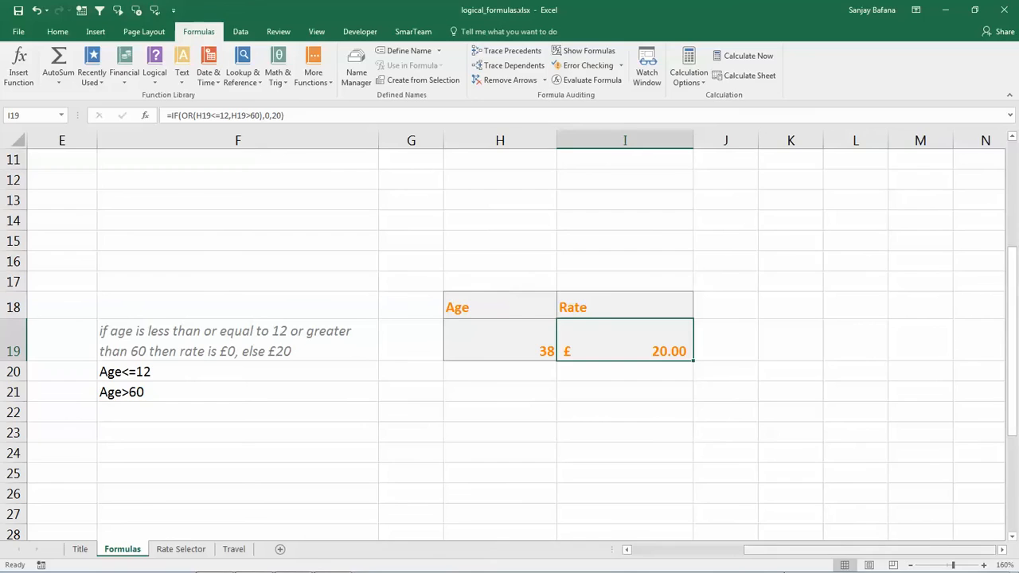
Examine the SWITCH section's expression diagram and its list of weekday numbers and names in E30:F37.
drag(778, 550, 640, 551)
drag(1009, 318, 1015, 416)
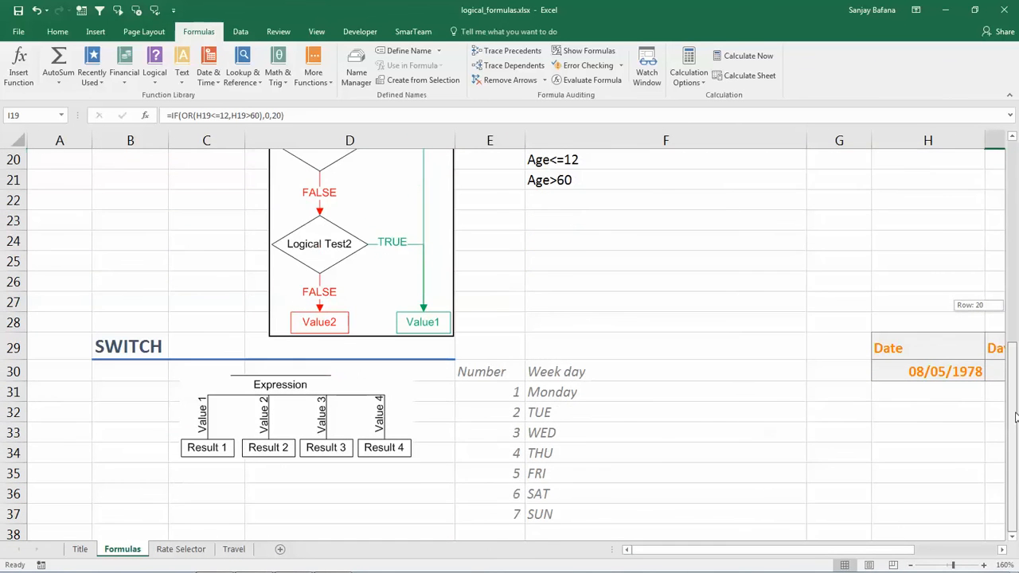
drag(1015, 456, 1015, 456)
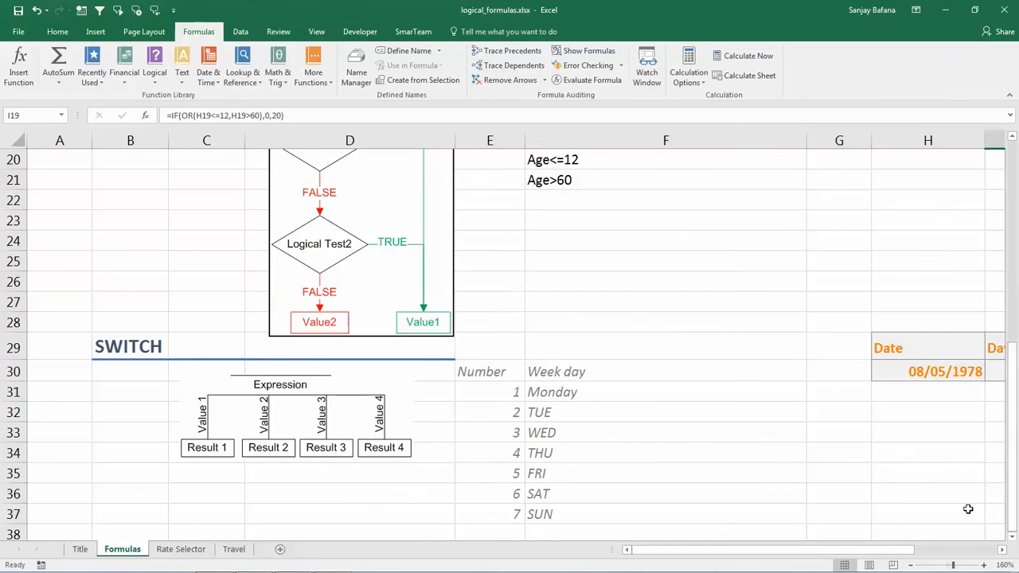
click(1012, 537)
click(1013, 538)
click(1013, 538)
click(1013, 537)
click(1013, 537)
click(1013, 538)
click(1013, 538)
click(368, 412)
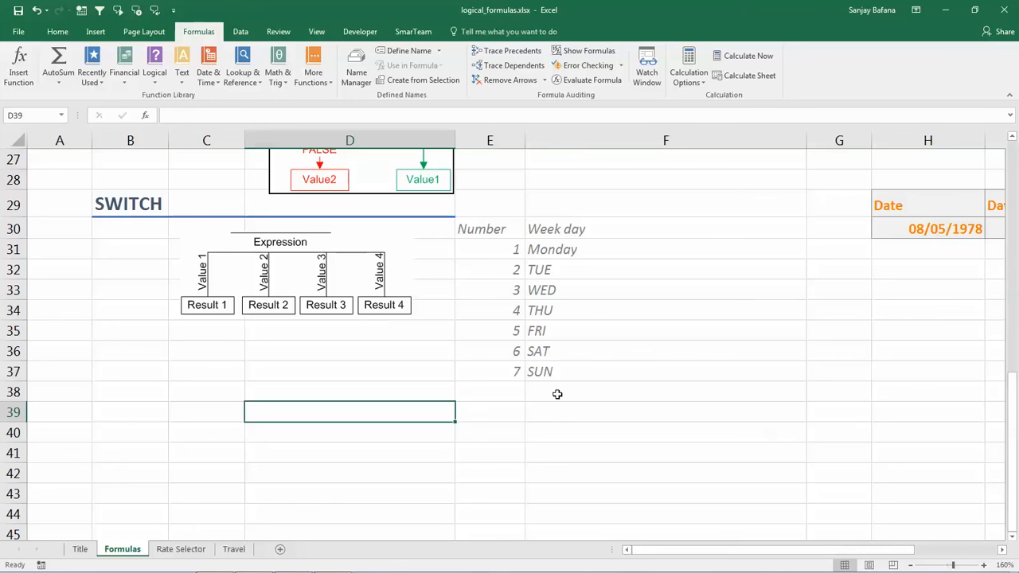
Change the weekday name in F31 to MON to match the other abbreviations in the list.
drag(673, 551, 777, 549)
click(434, 247)
text(MON)
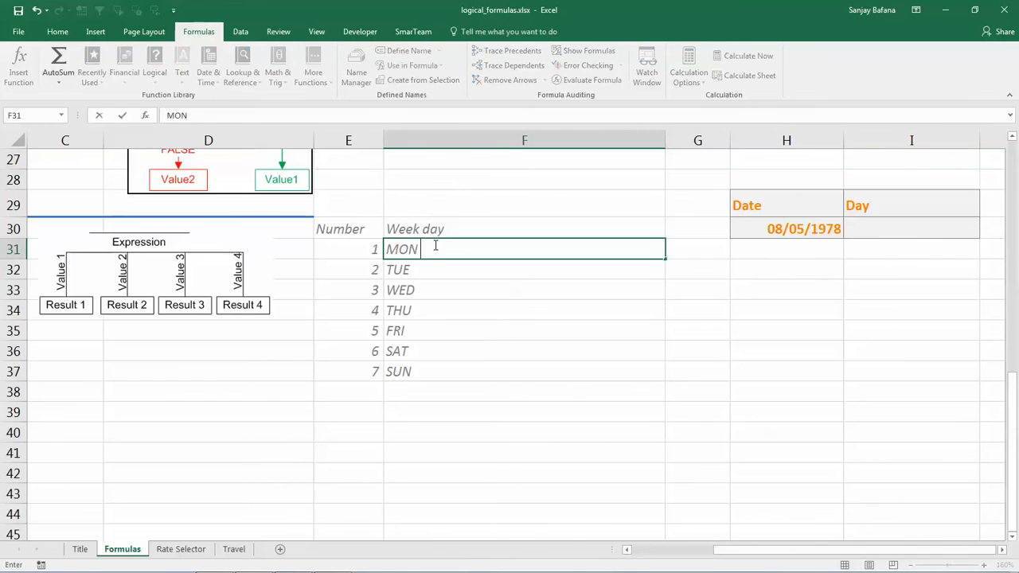
key(Return)
click(499, 333)
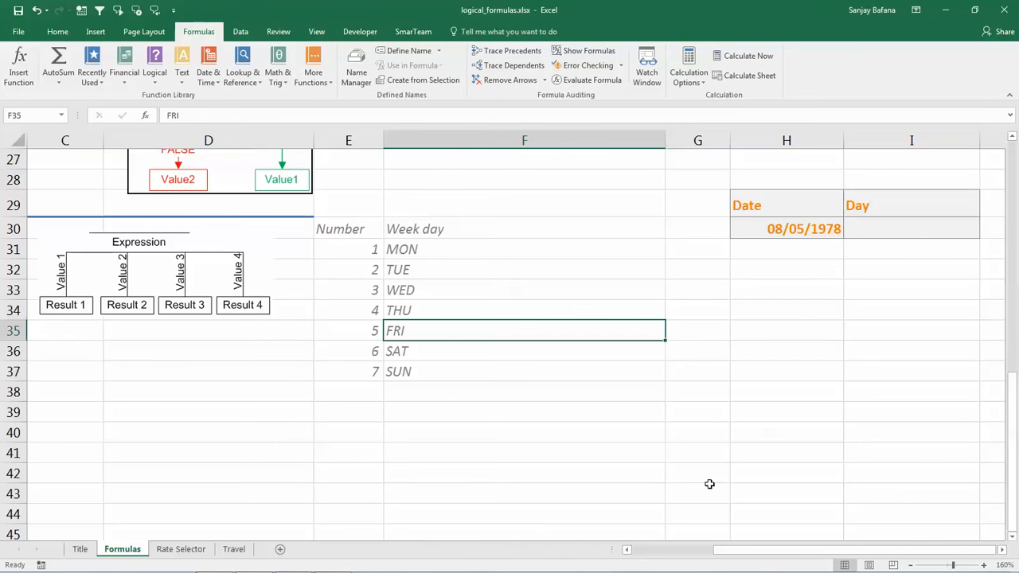
Enter a WEEKDAY formula in I30 that uses the date in H30 with return type 2, numbering Monday as 1 through Sunday as 7.
drag(748, 549, 783, 553)
click(781, 226)
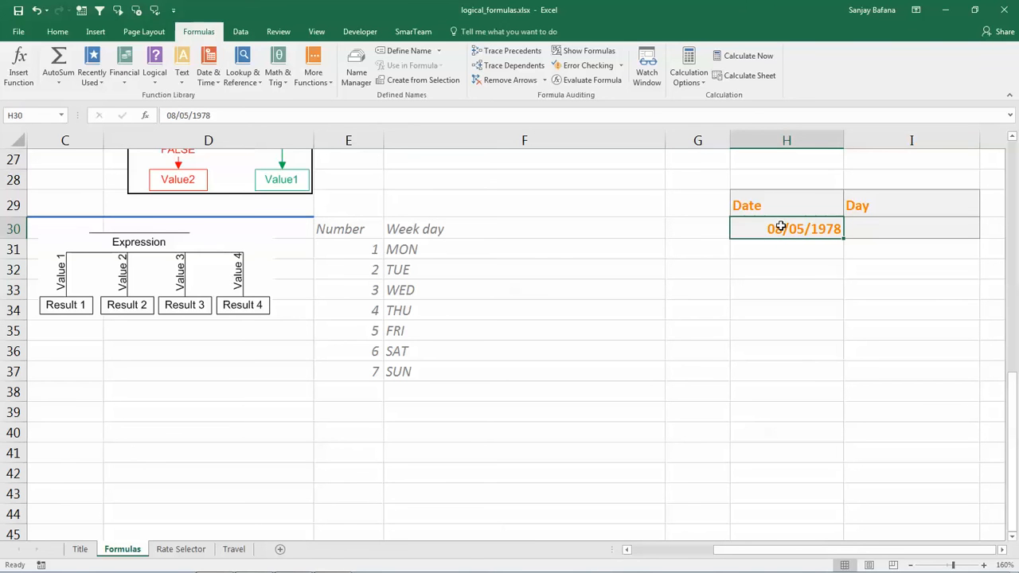
key(Tab)
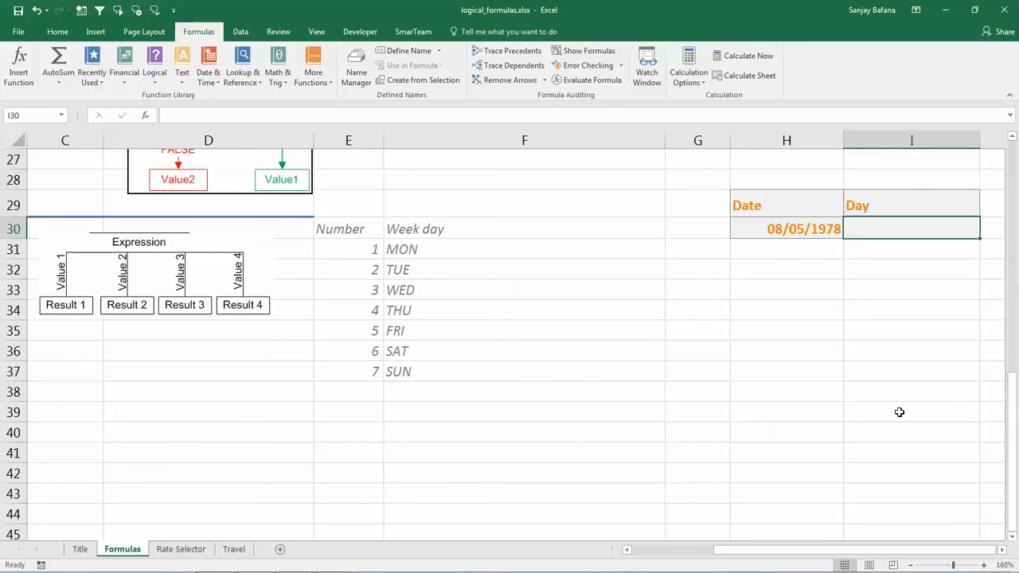
text(=w)
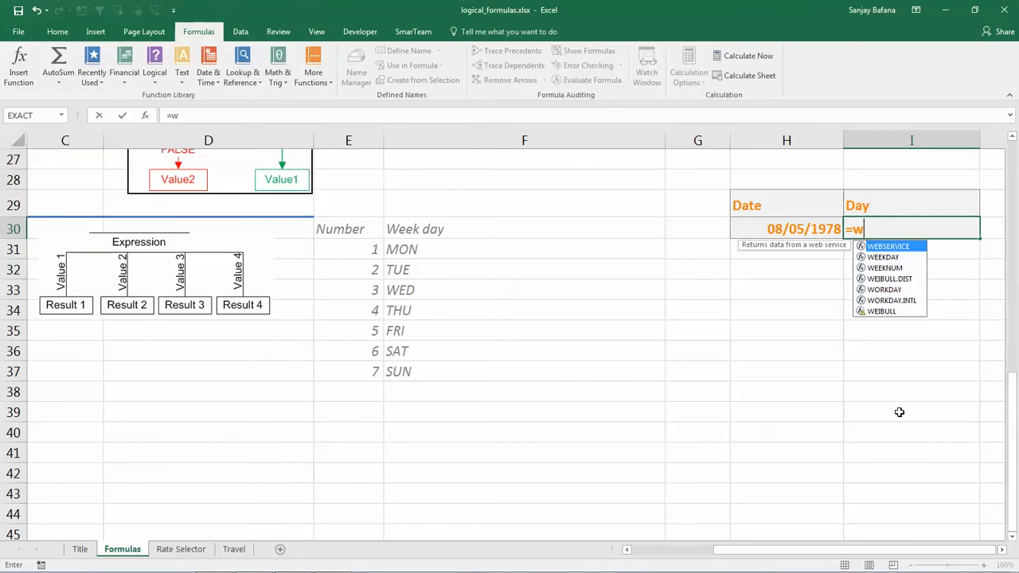
text(eekday()
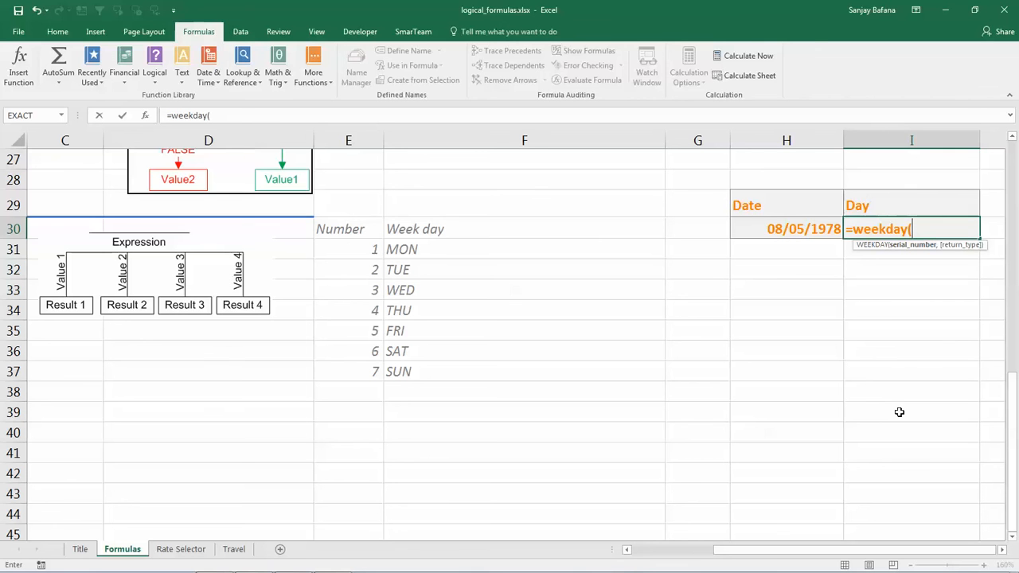
click(783, 225)
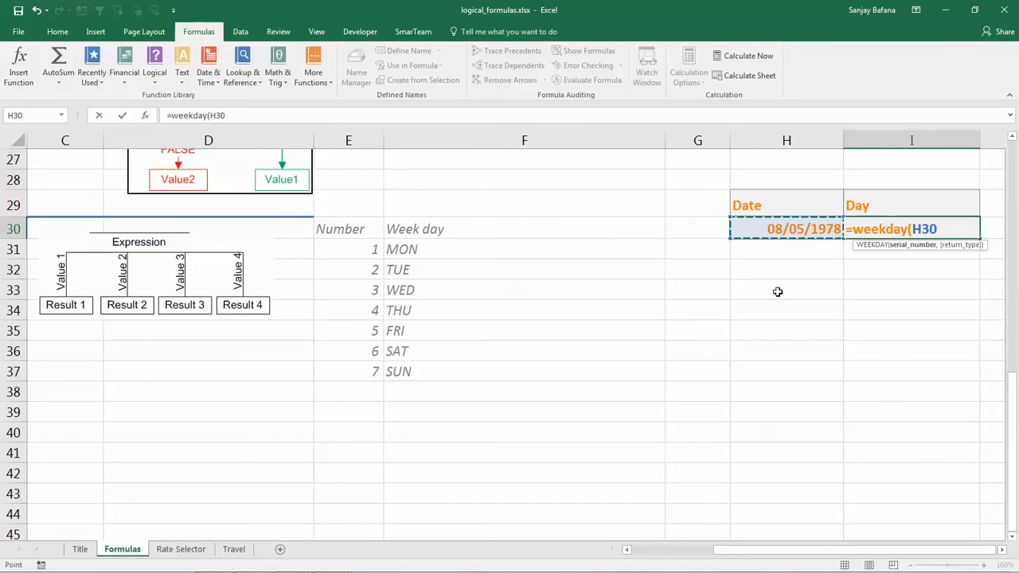
text(,)
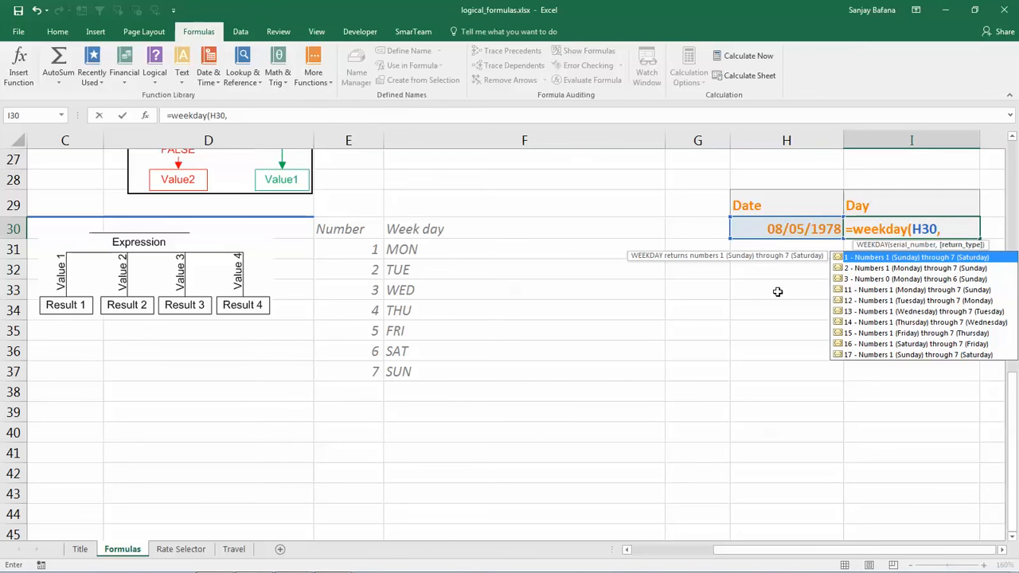
text(2))
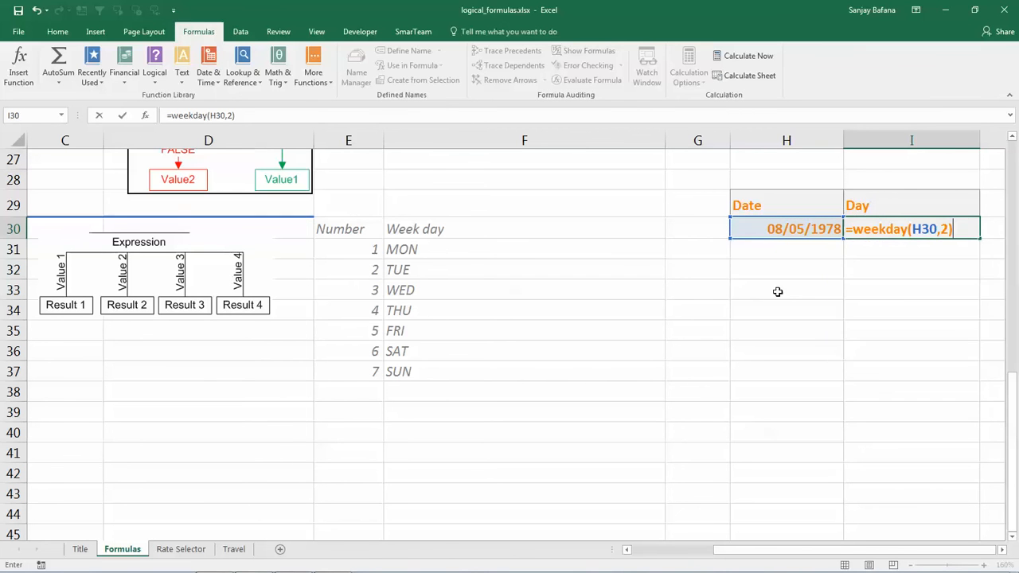
key(Return)
key(Up)
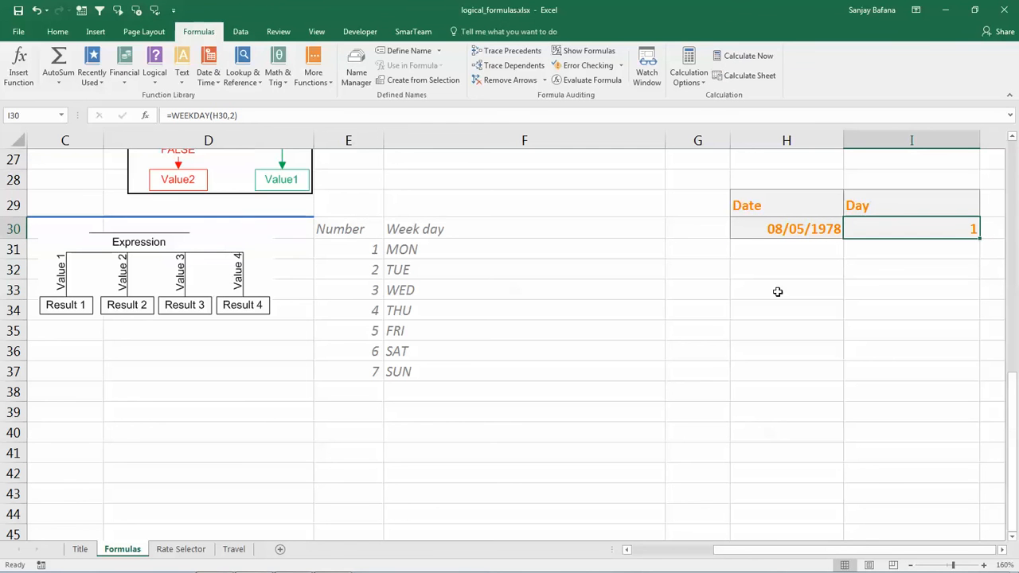
Set the date in H30 to 08/07/2018 to test the WEEKDAY formula.
drag(364, 248, 637, 249)
click(762, 230)
text(08/07/2018)
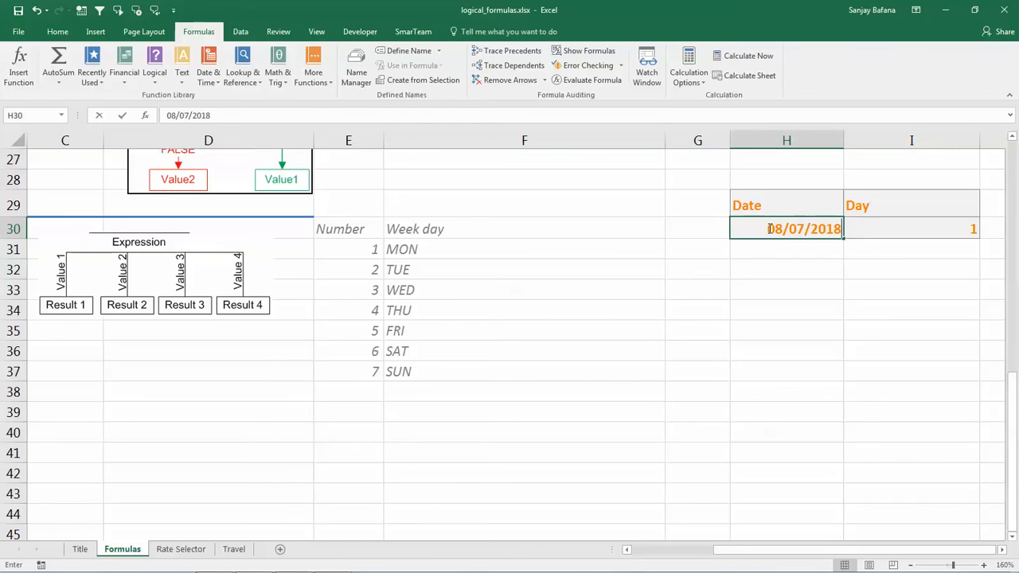
key(Return)
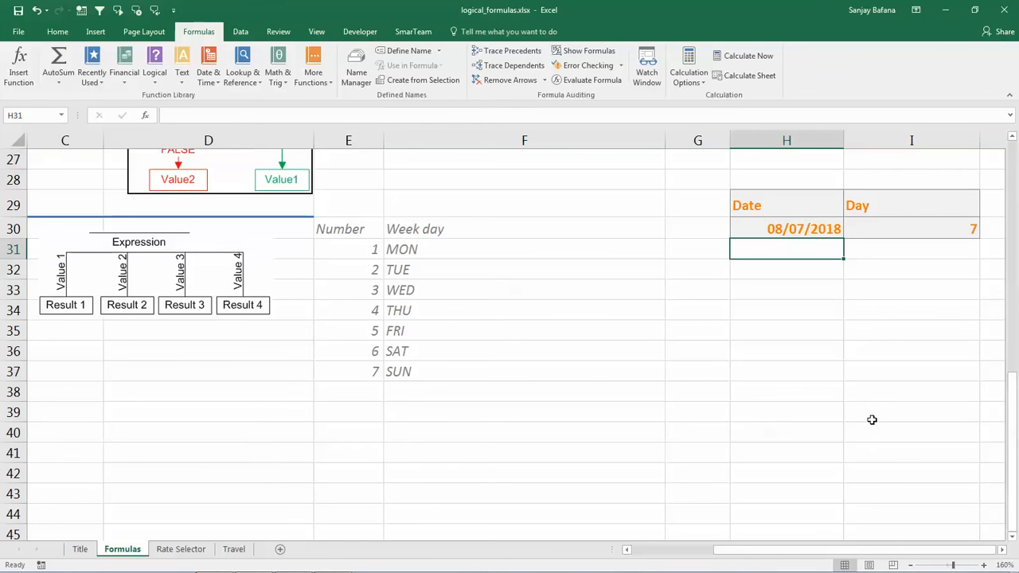
Check the date's weekday in the system calendar and compare the WEEKDAY result with the number and name list in E31:F37.
mouse_move(960, 562)
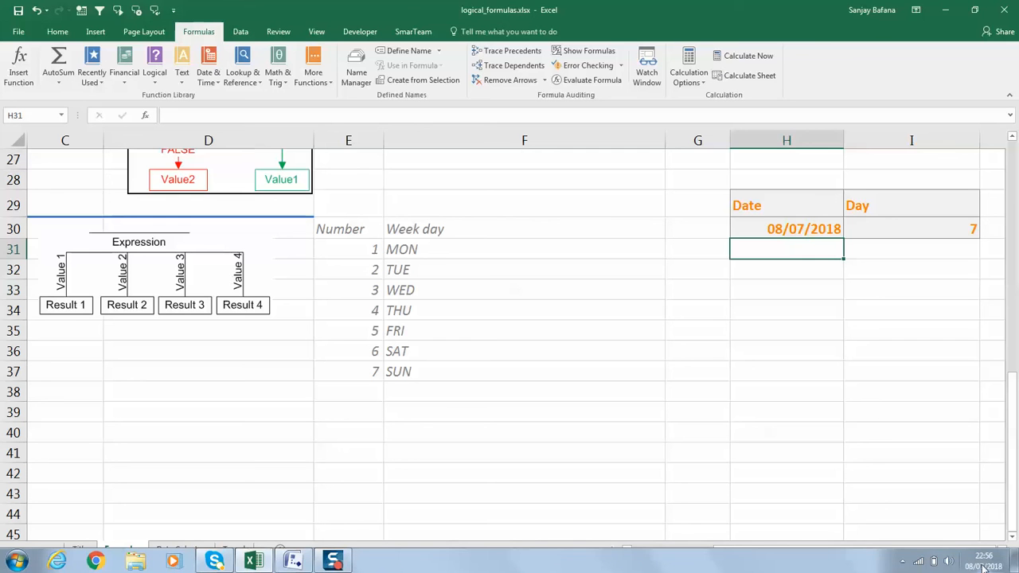
click(984, 565)
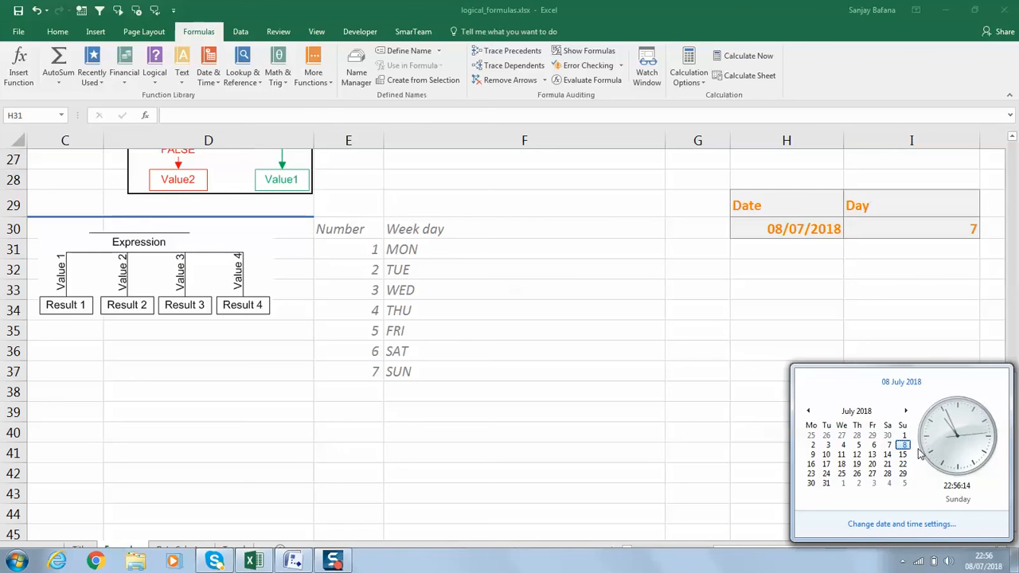
click(878, 252)
click(909, 229)
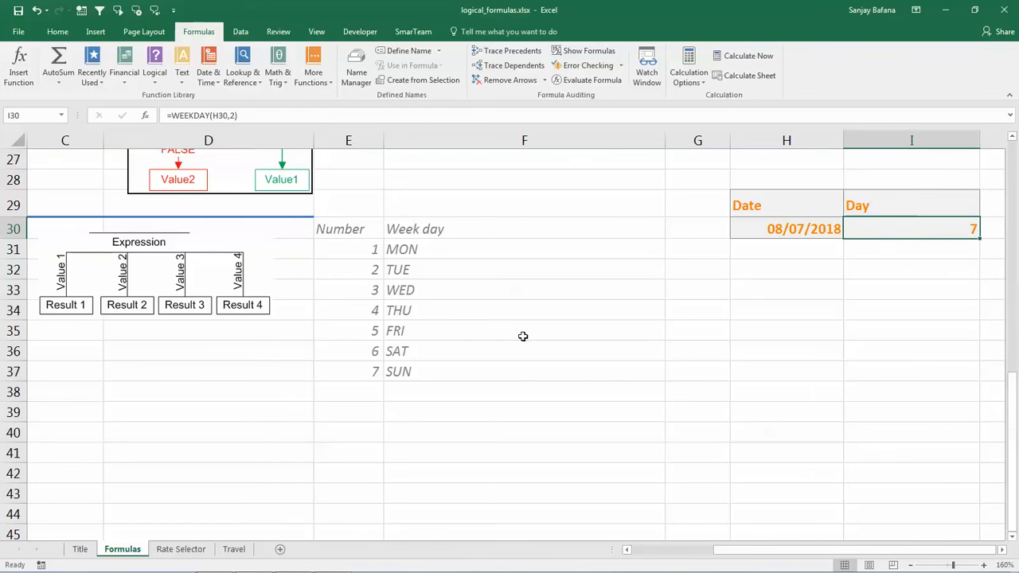
drag(351, 374, 404, 374)
drag(423, 252, 416, 375)
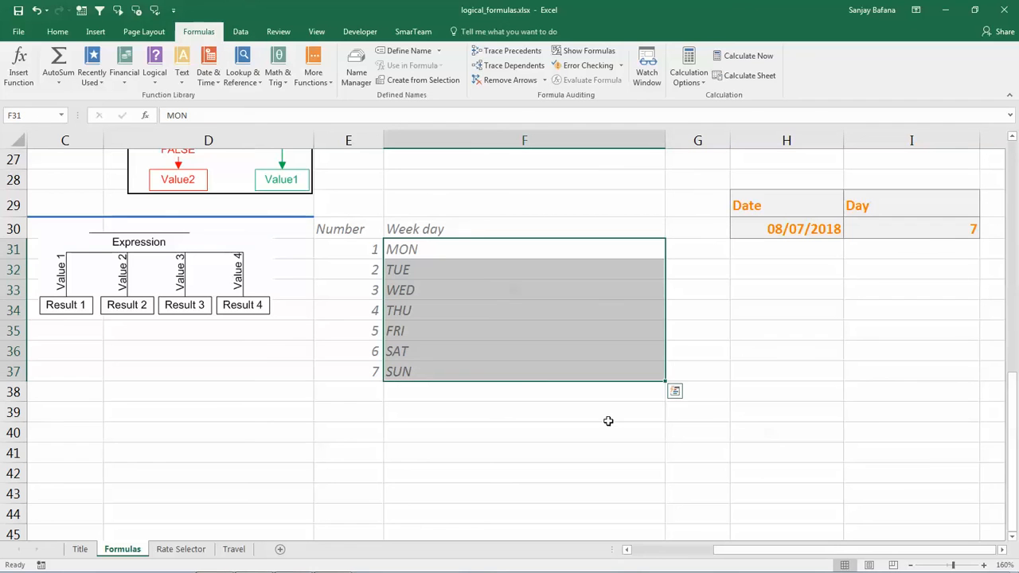
Wrap the WEEKDAY formula in I30 in a SWITCH function so that it serves as the expression.
click(928, 227)
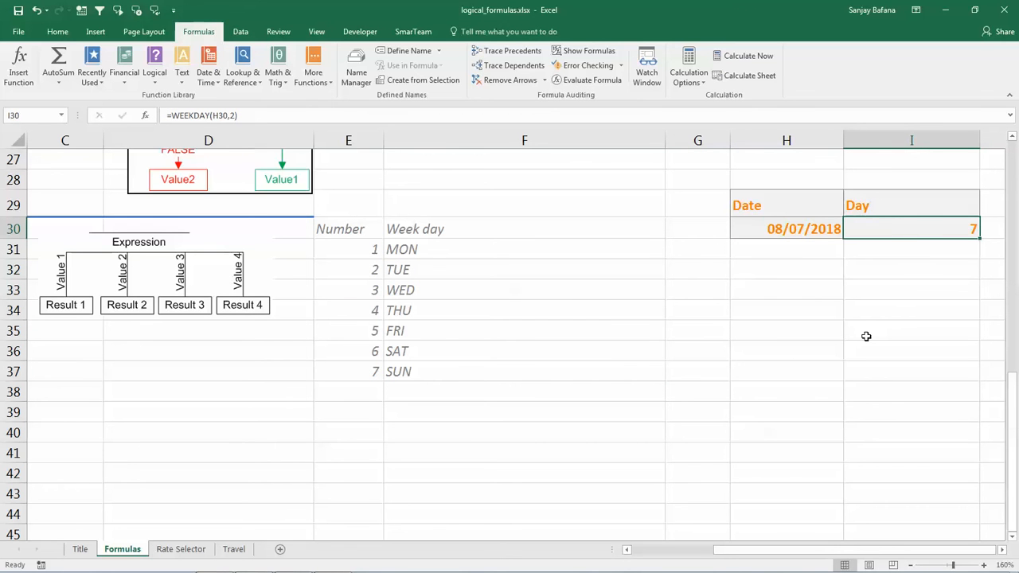
key(F2)
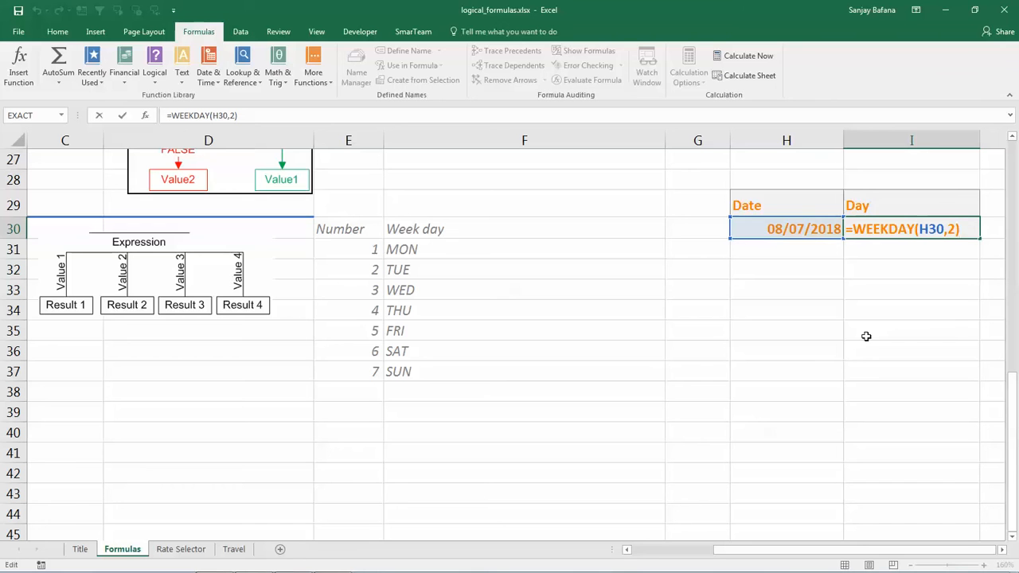
click(854, 229)
text(SWITCH)
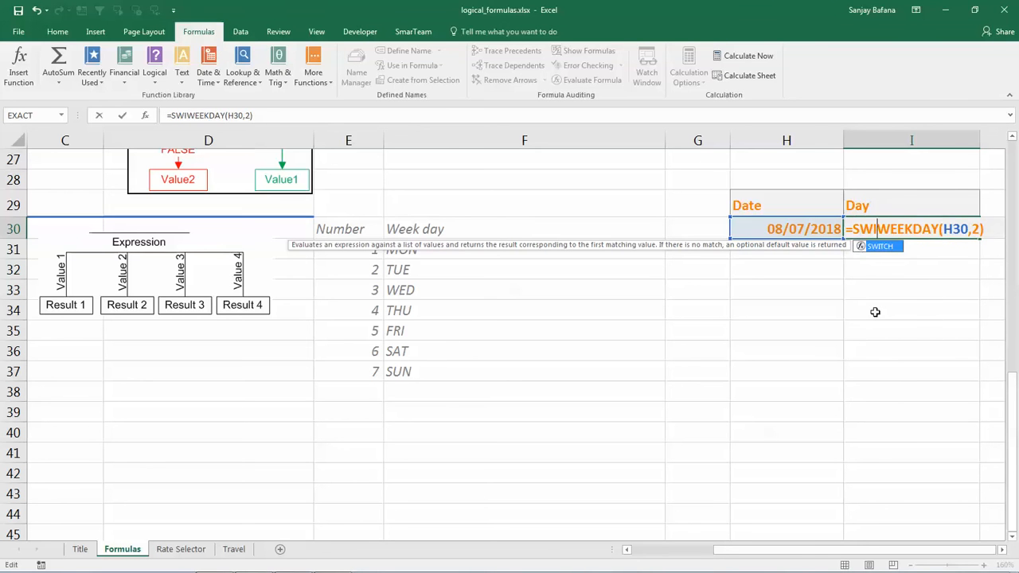
text(()
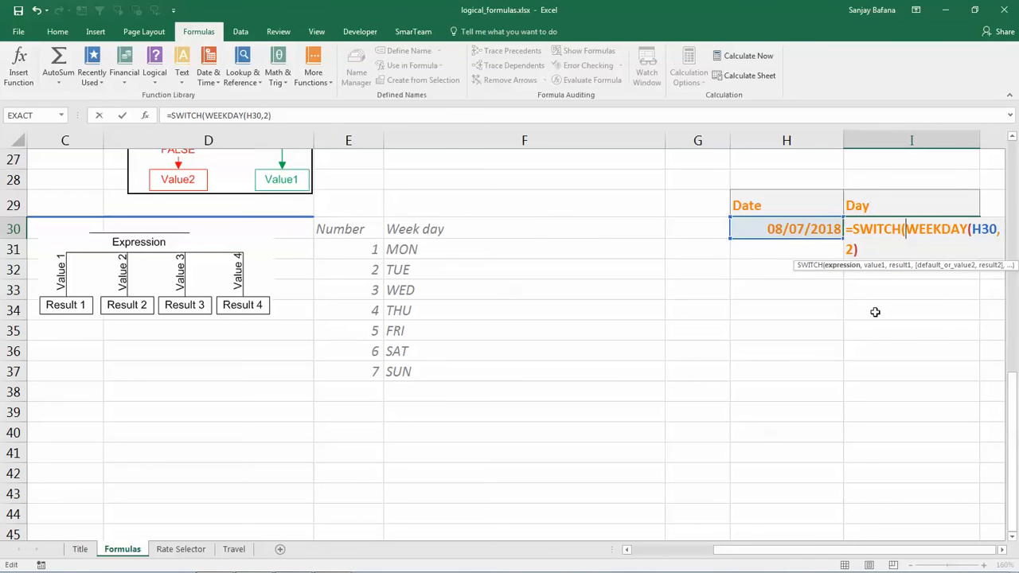
drag(769, 551, 827, 553)
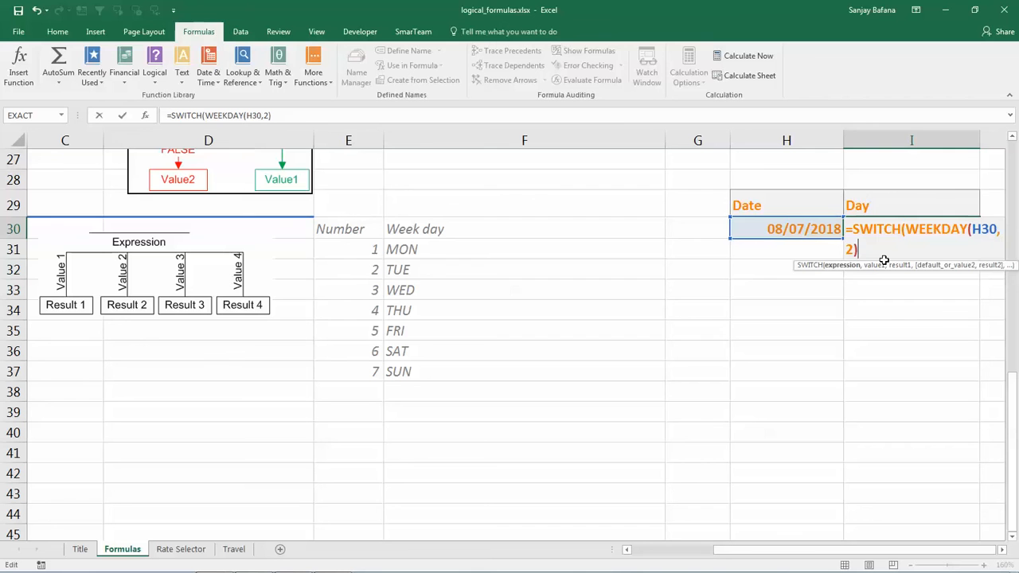
Add the first three SWITCH value and result pairs in I30: 1 for "MON", 2 for "TUE" and 3 for "WED".
text(,)
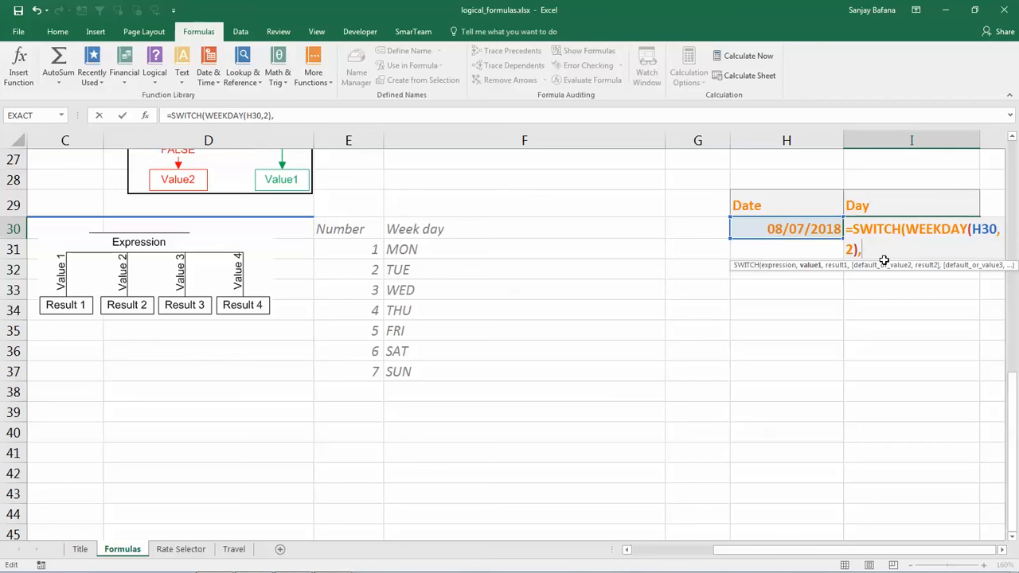
text(1,)
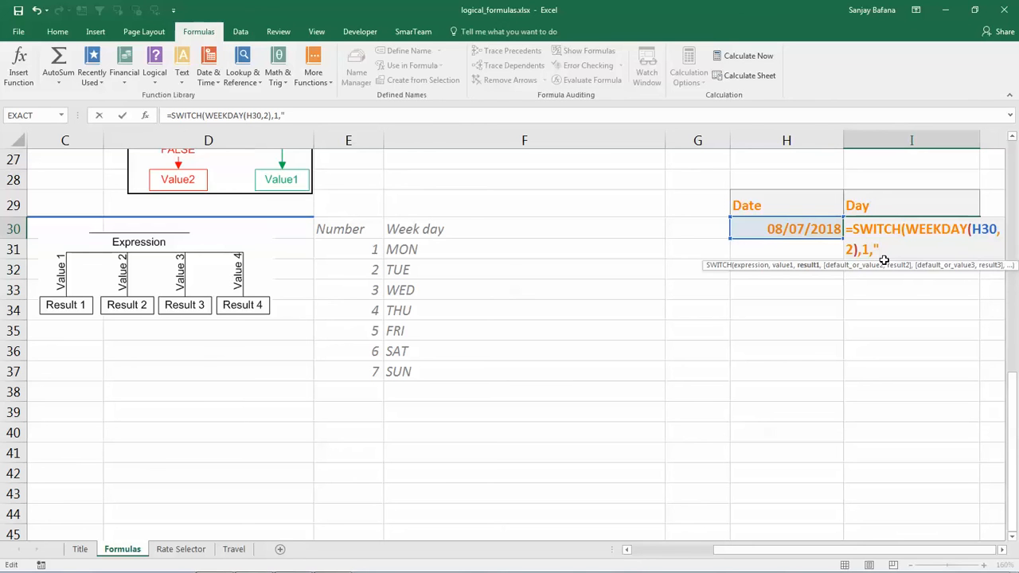
text(MON",)
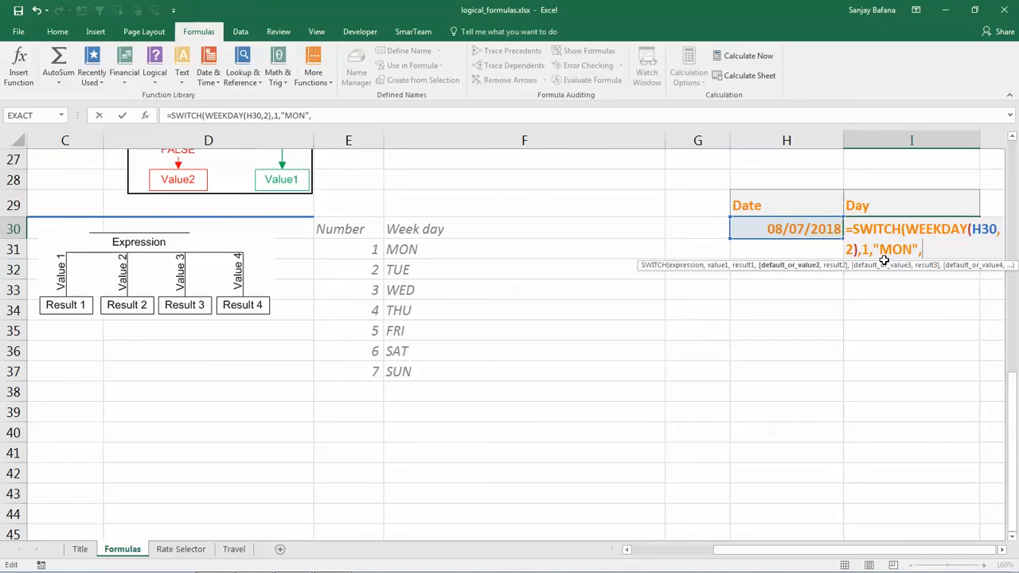
text(2,)
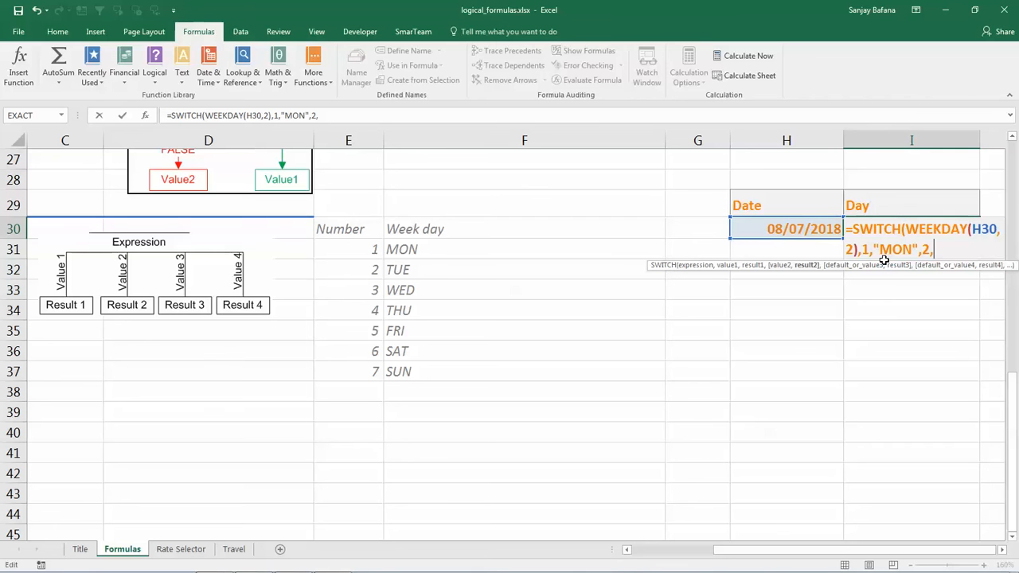
text("TUE",3)
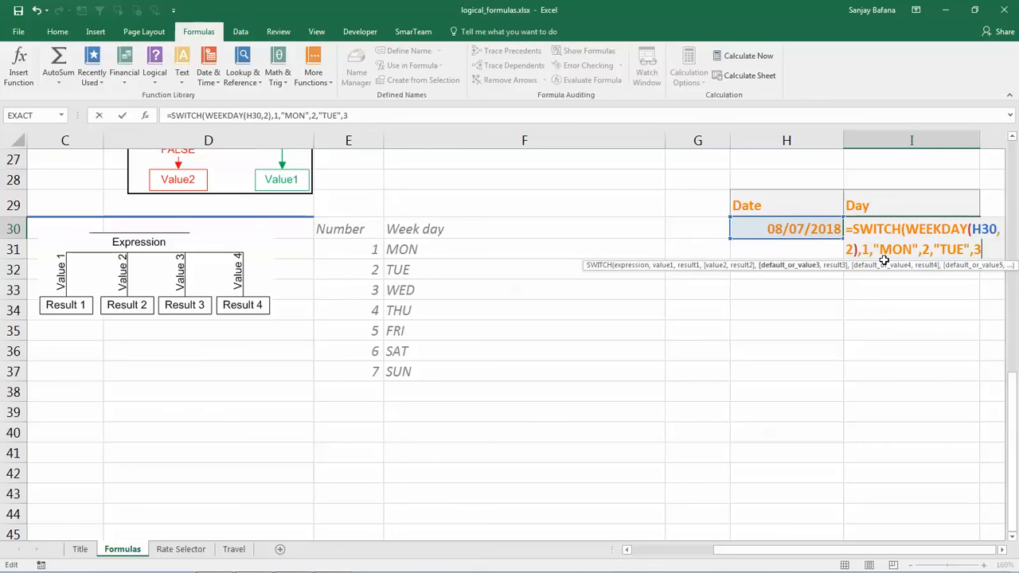
text(,"WED")
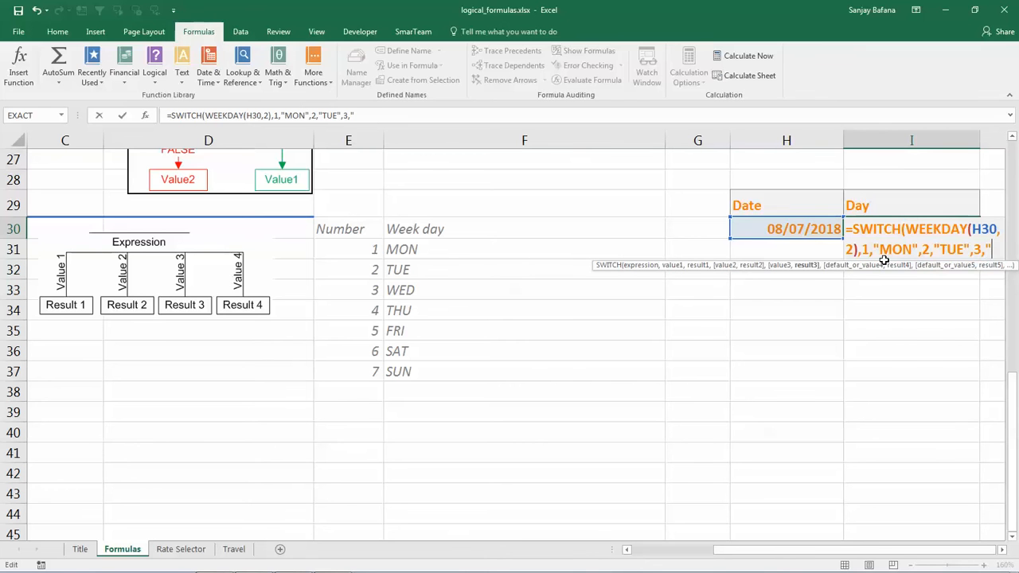
text(,)
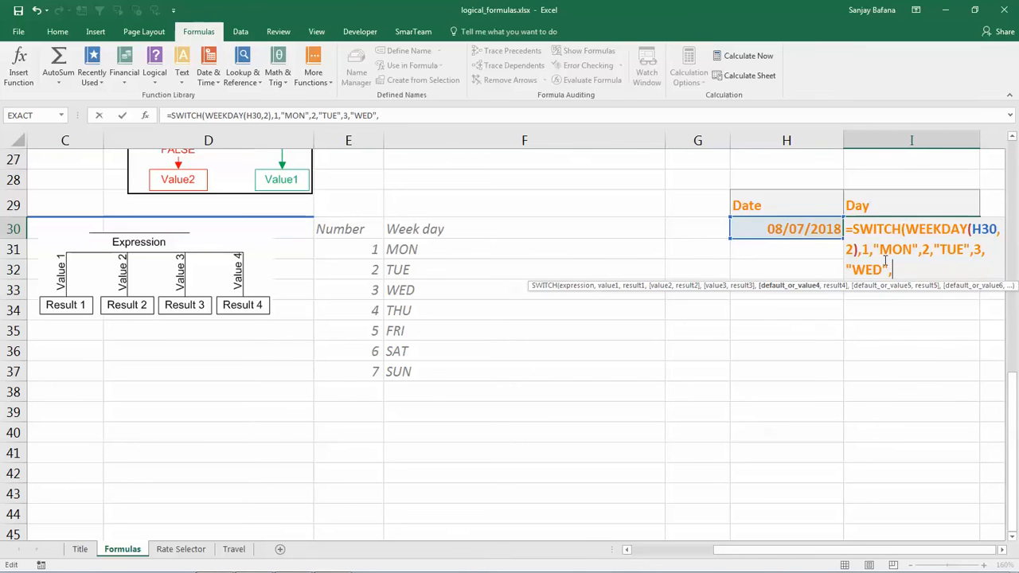
Extend the SWITCH formula in I30 with the pairs 4 for "THU", 5 for "FRI" and 6 for "SAT".
text(4,"TH)
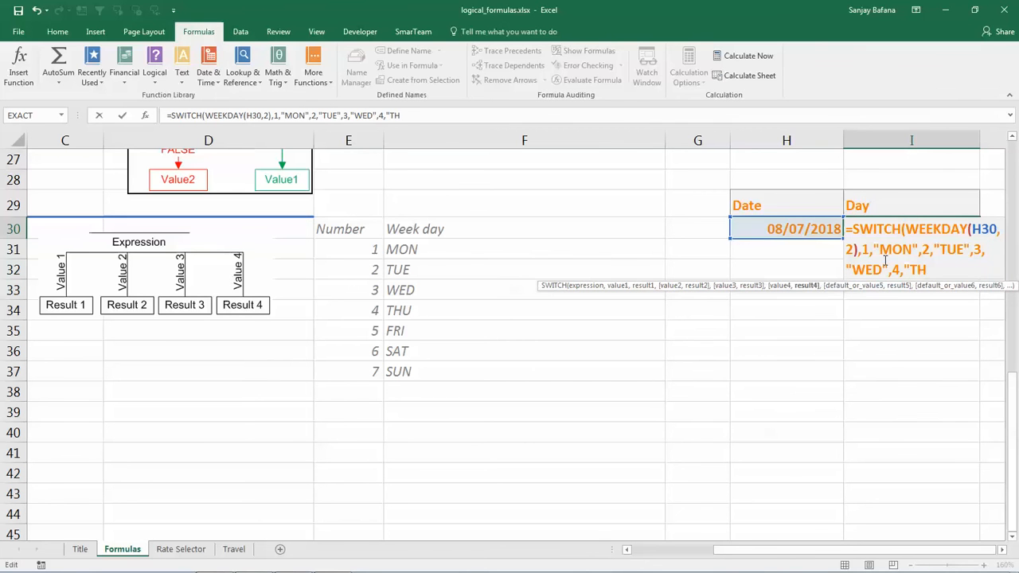
text(U",5,"FRI",6)
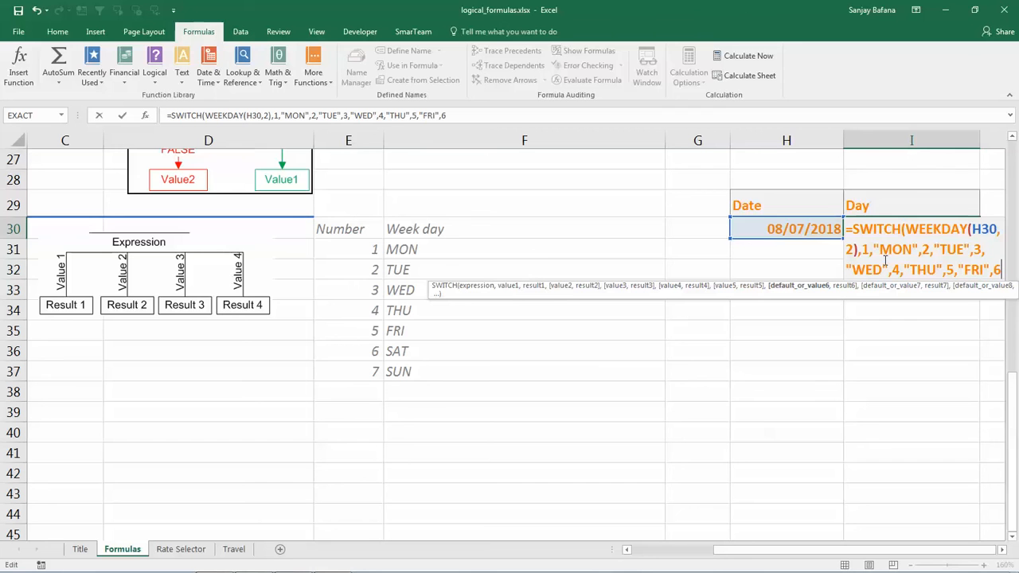
text(,"SAT)
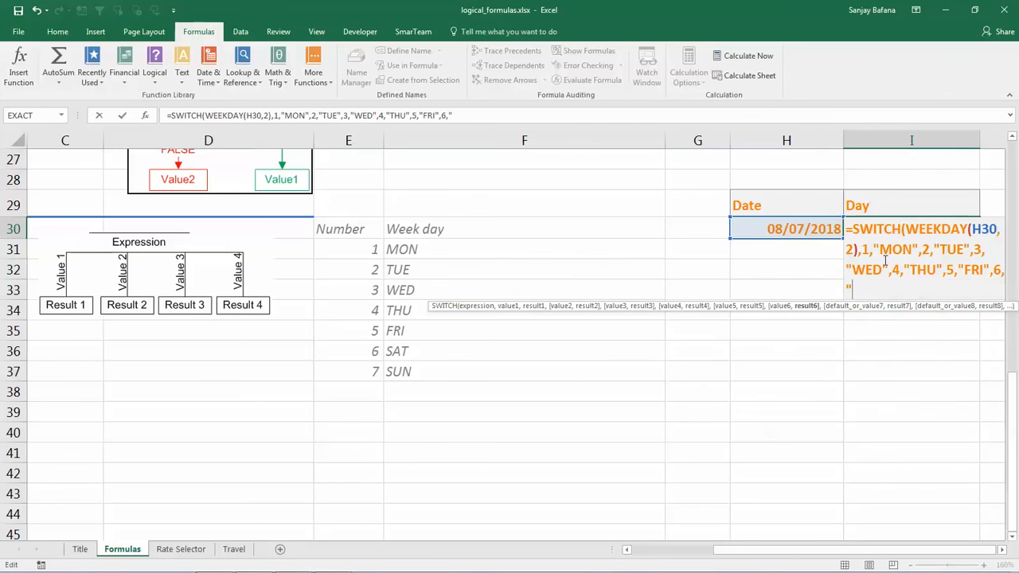
text(",)
Complete the SWITCH formula in I30 with the pair 7 for "SUN" and enter it.
text(7)
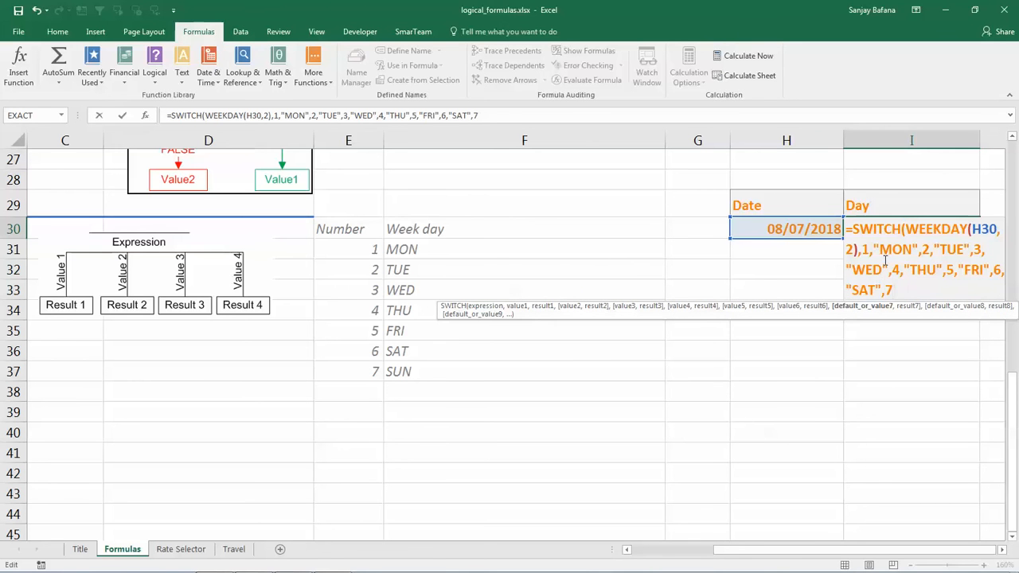
text("UN)
key(BackSpace)
key(BackSpace)
key(BackSpace)
text(,SUN")
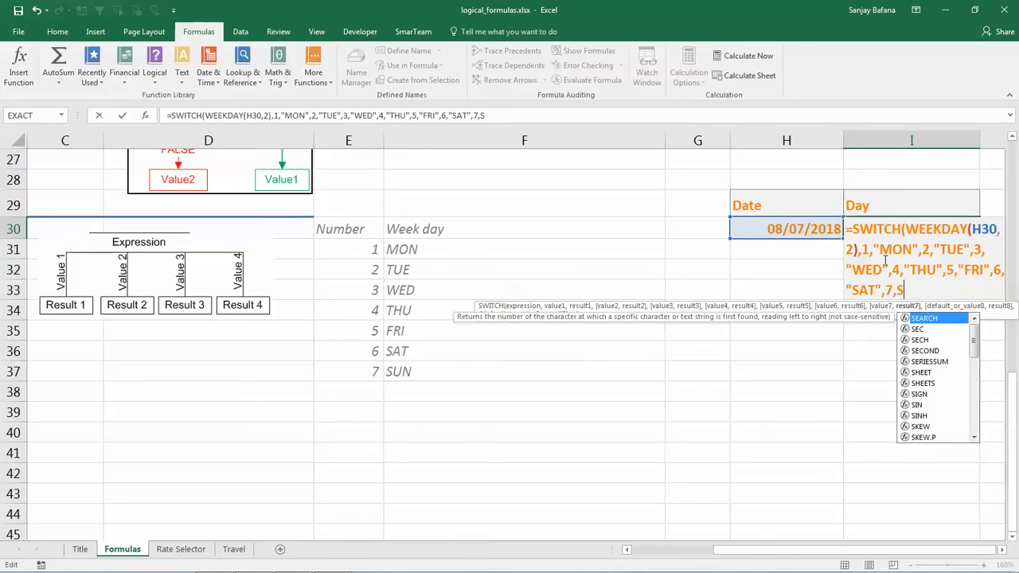
key(BackSpace)
key(BackSpace)
key(BackSpace)
key(BackSpace)
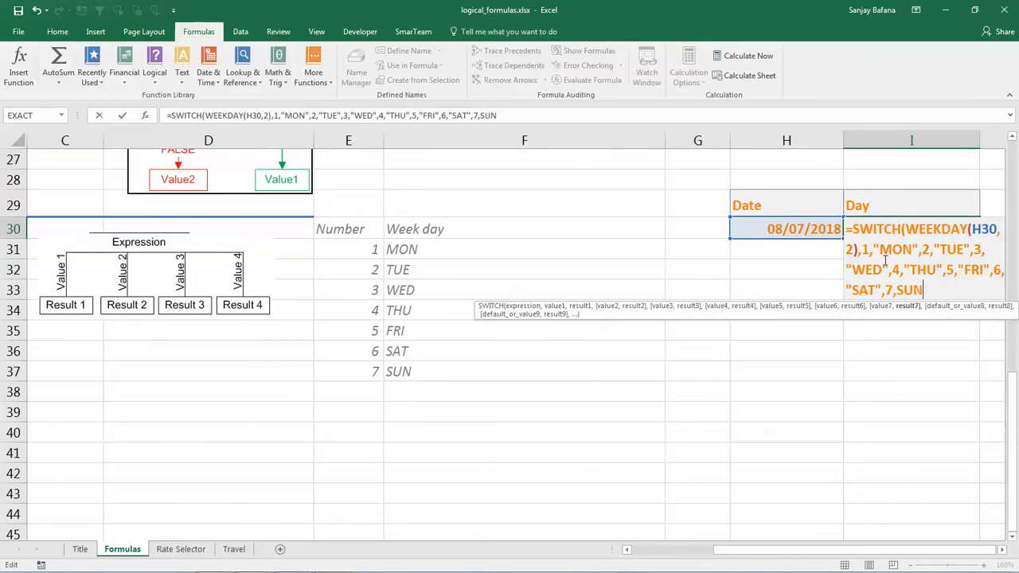
text("SUM)
key(BackSpace)
text(N"))
key(Return)
Test the day formula by setting the date in H30 to 30/5/2020.
key(Up)
key(Left)
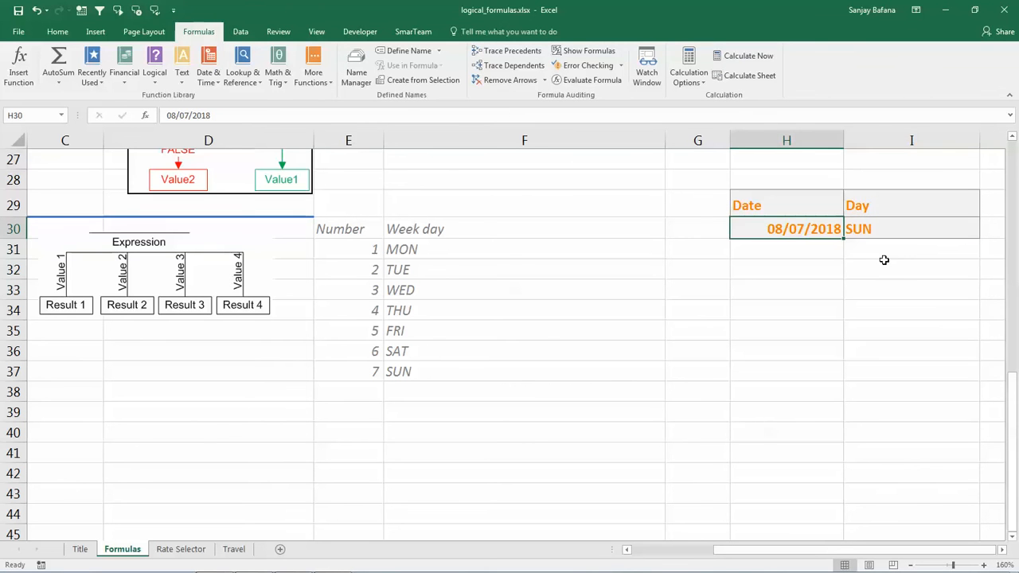
text(30)
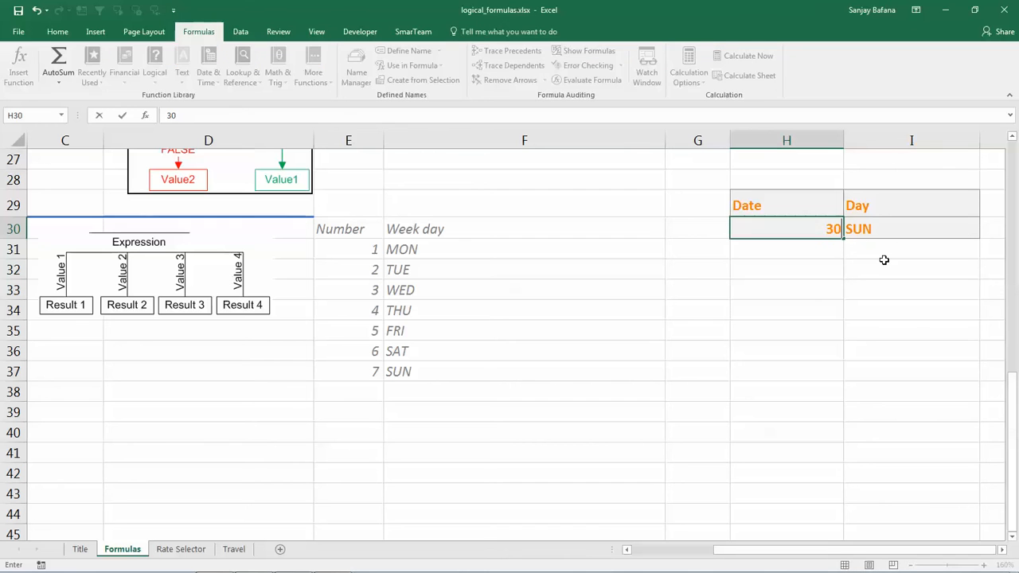
text(/05/2020)
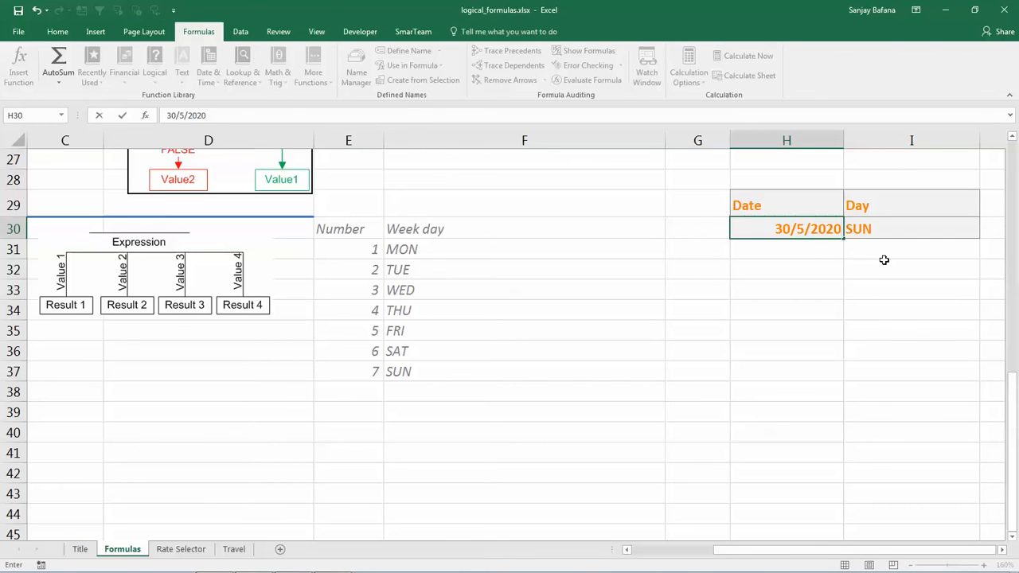
key(Return)
Set the date in H30 to 3/4/2018 as another test of the day formula.
key(Up)
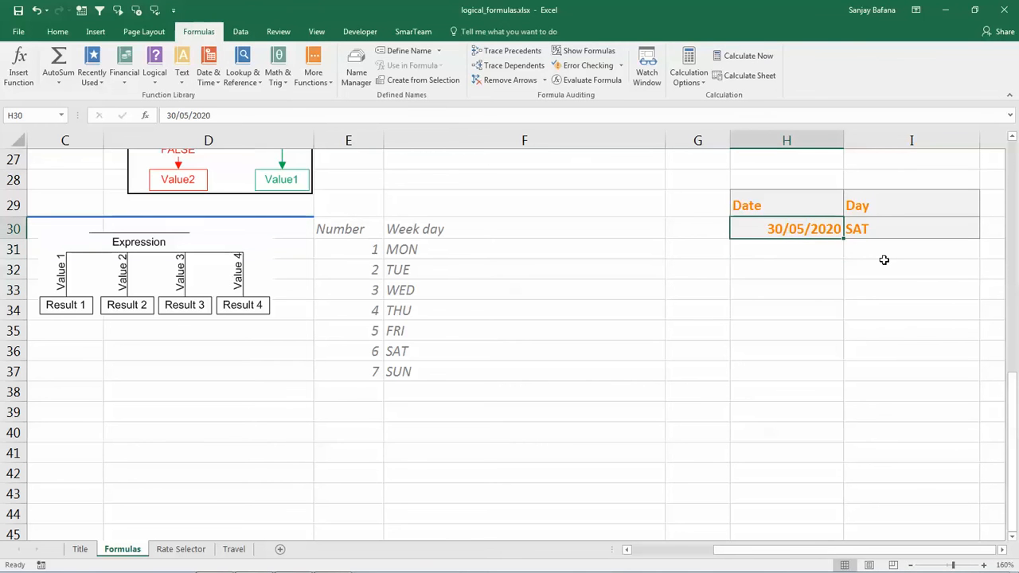
text(3/4/2018)
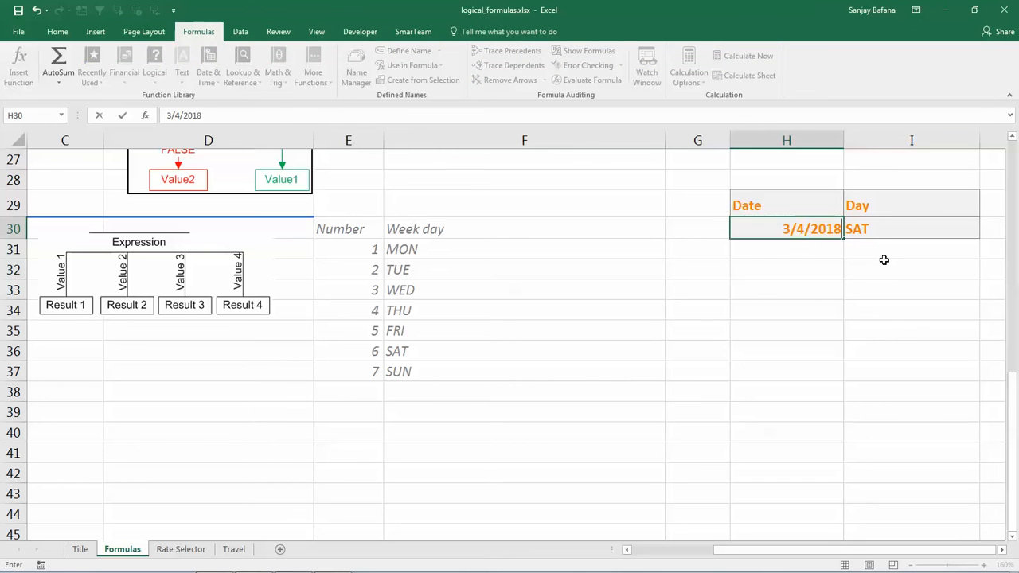
key(Return)
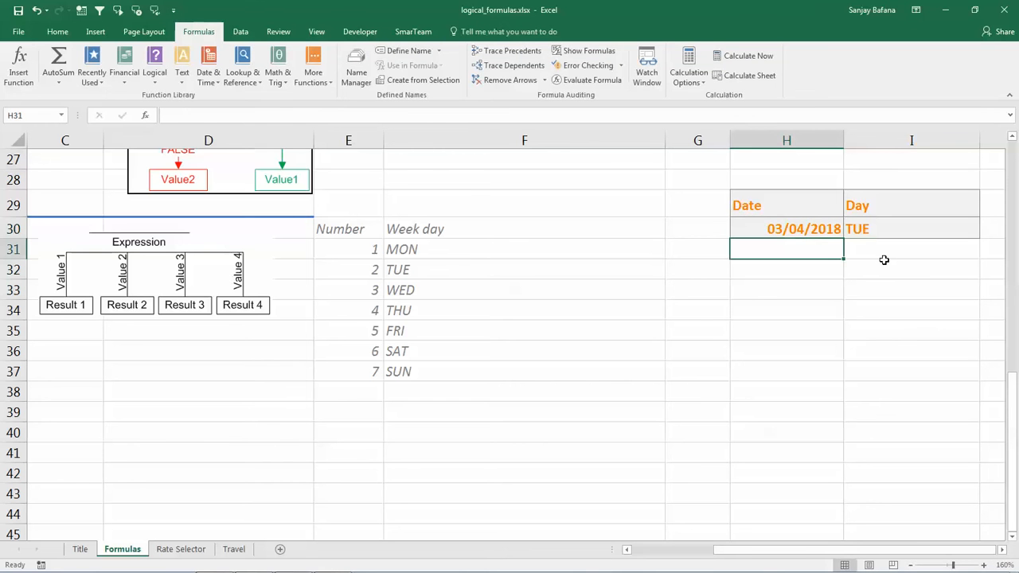
Check which weekday 3 April 2018 falls on by browsing the system calendar back to April 2018.
click(796, 224)
click(868, 226)
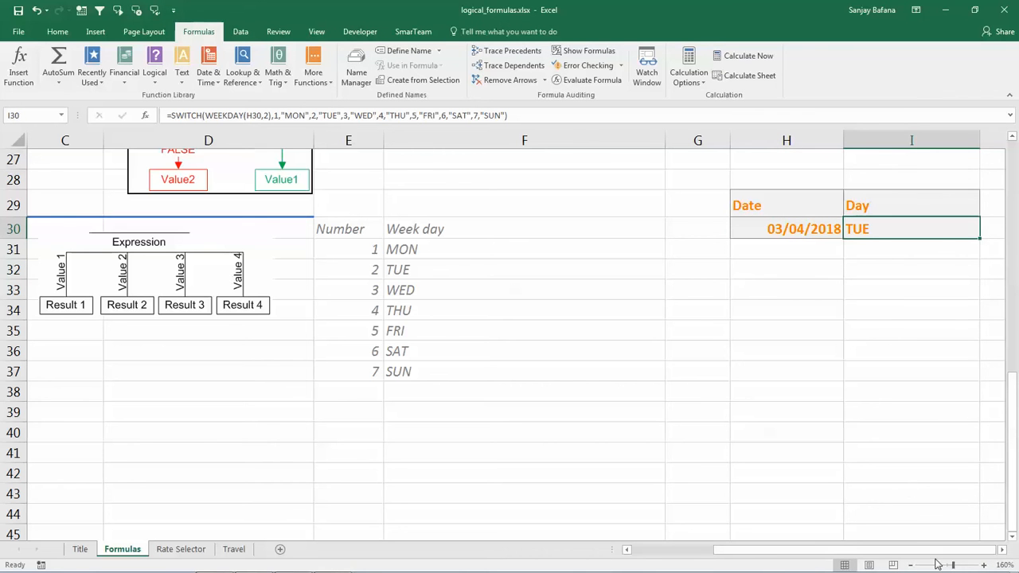
click(983, 566)
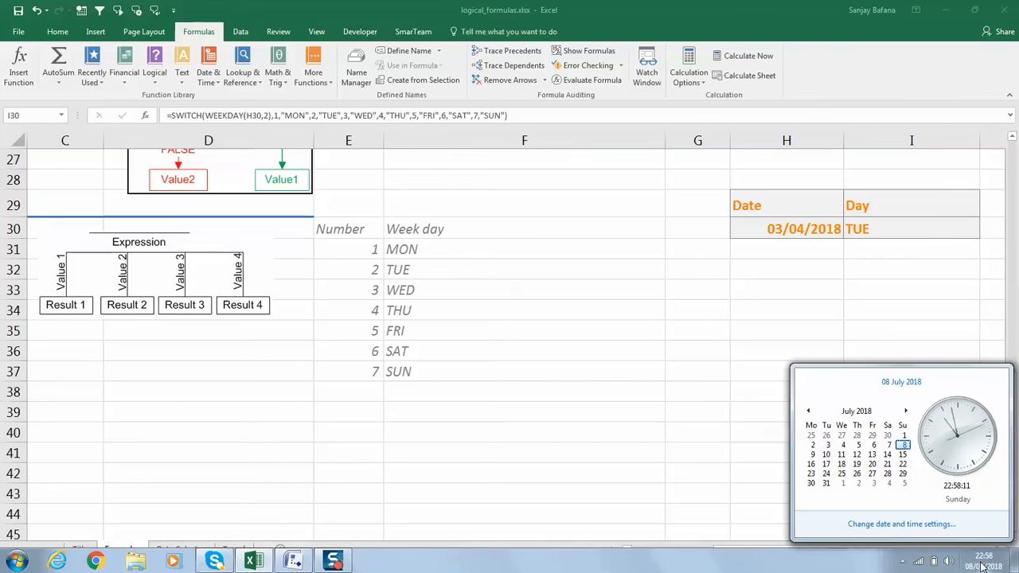
click(809, 412)
click(808, 412)
click(808, 412)
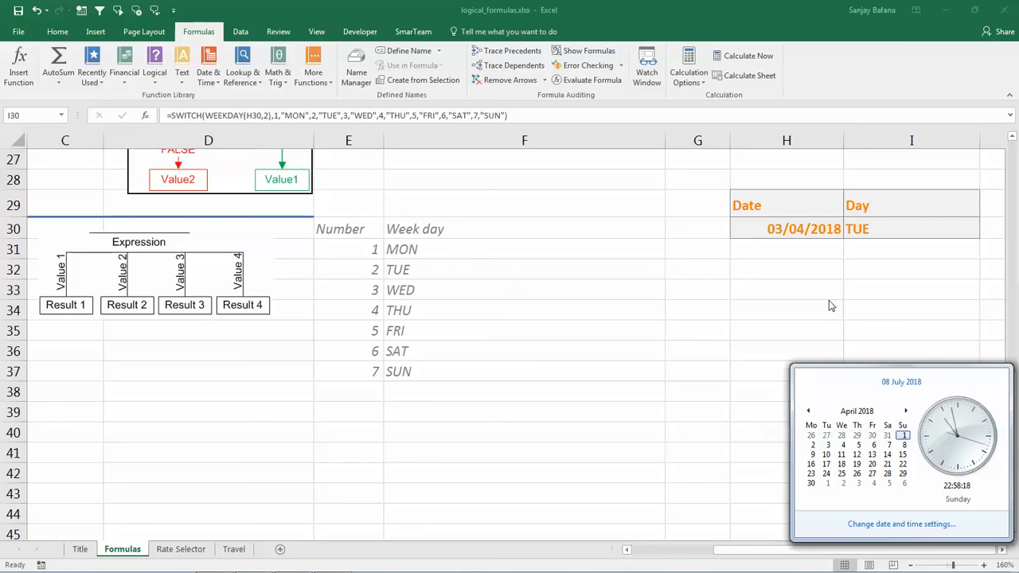
click(764, 253)
Review the arguments of the SWITCH formula in I30 in edit mode.
click(864, 228)
key(F2)
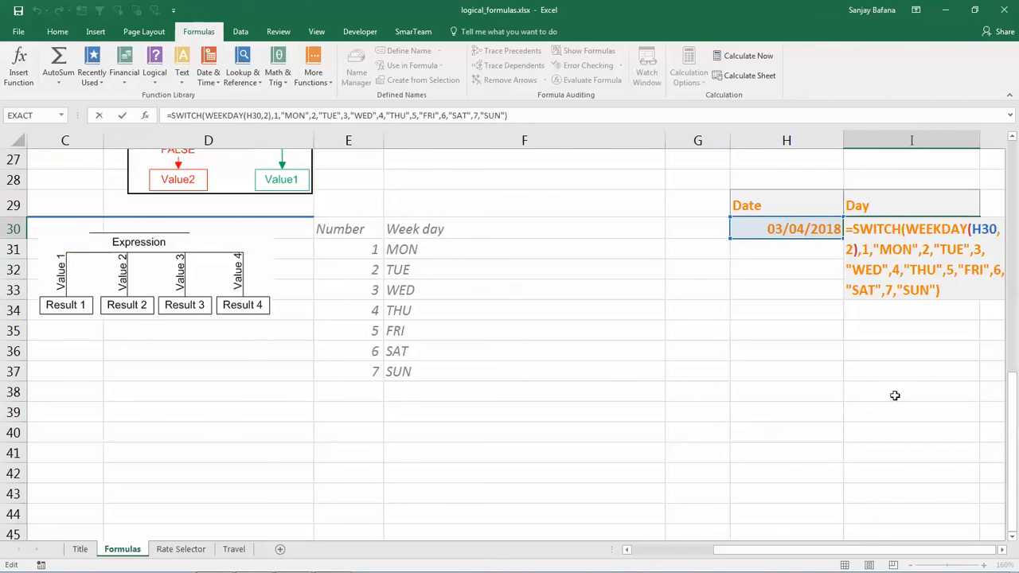
key(ctrl+Return)
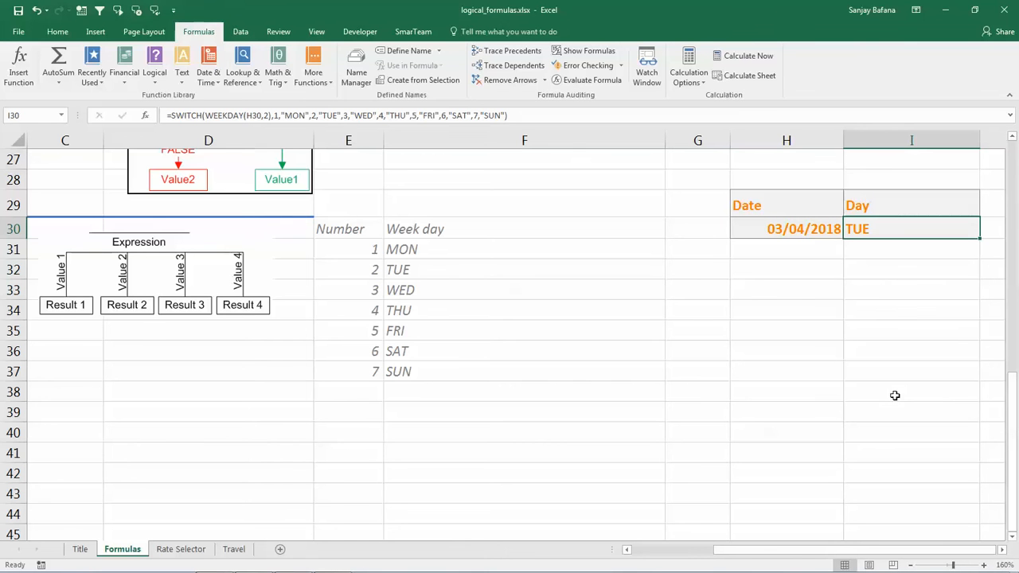
Fill the date in H30 and the SWITCH formula in I30 down one row into H31 and I31.
click(822, 229)
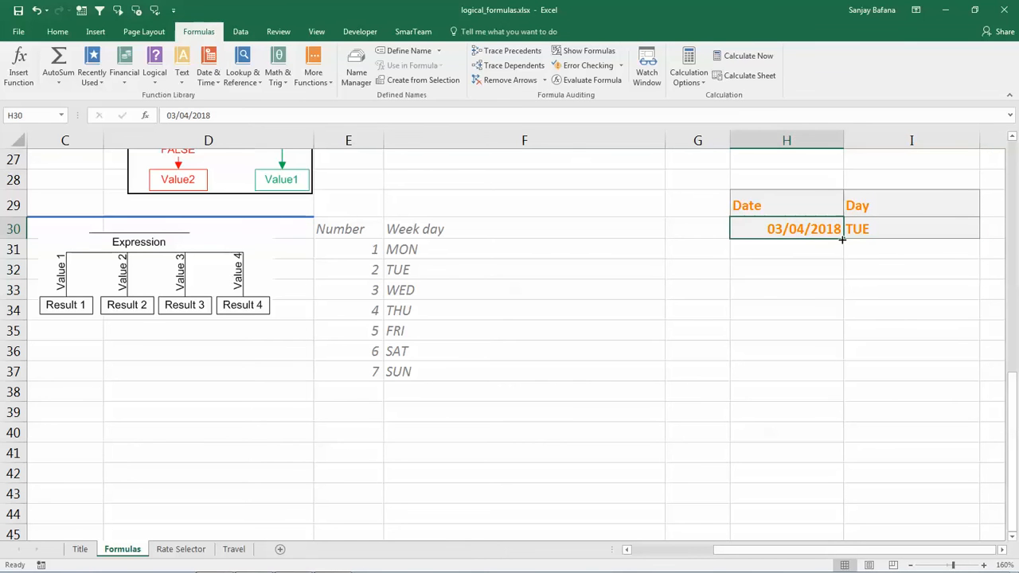
drag(842, 250, 848, 256)
click(868, 264)
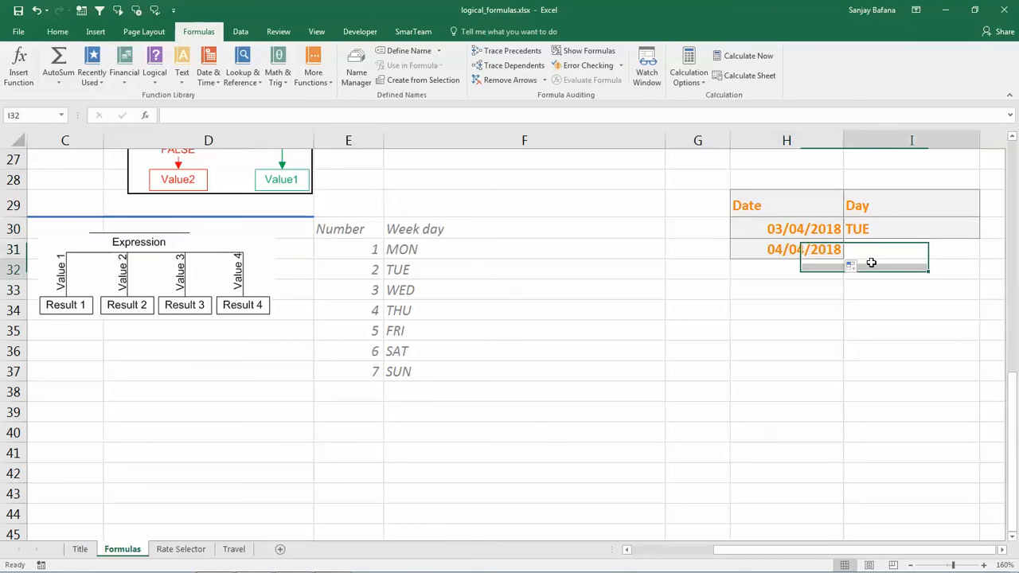
click(892, 229)
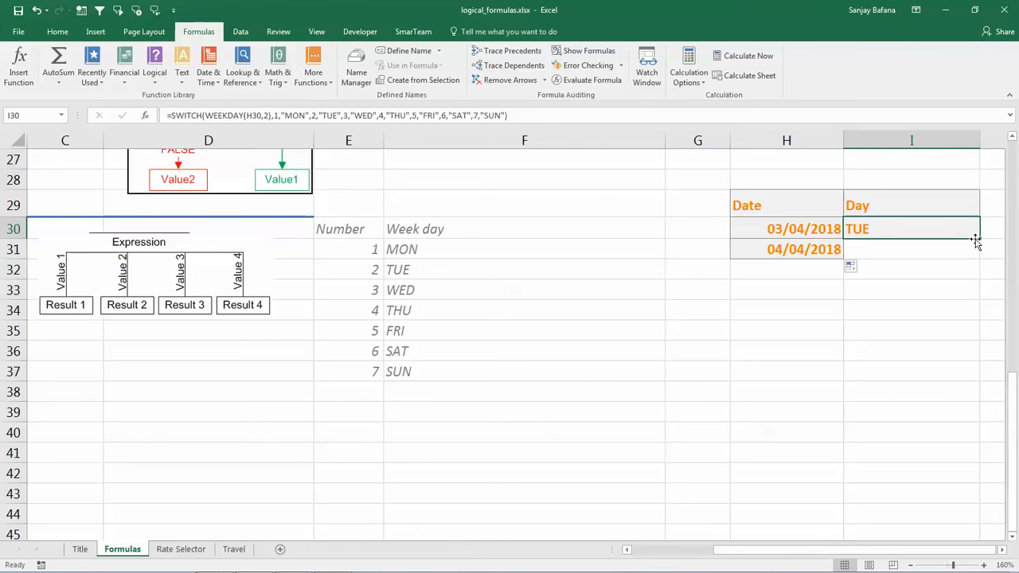
drag(979, 239, 921, 250)
click(921, 250)
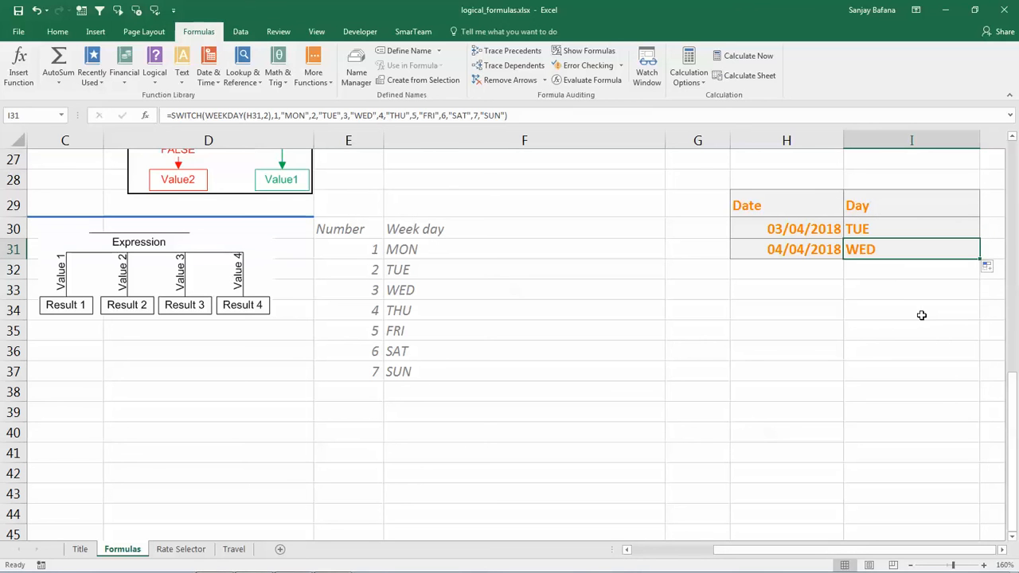
Start a new SWITCH formula in I31 with WEEKDAY(H31,2) as its expression.
text(=)
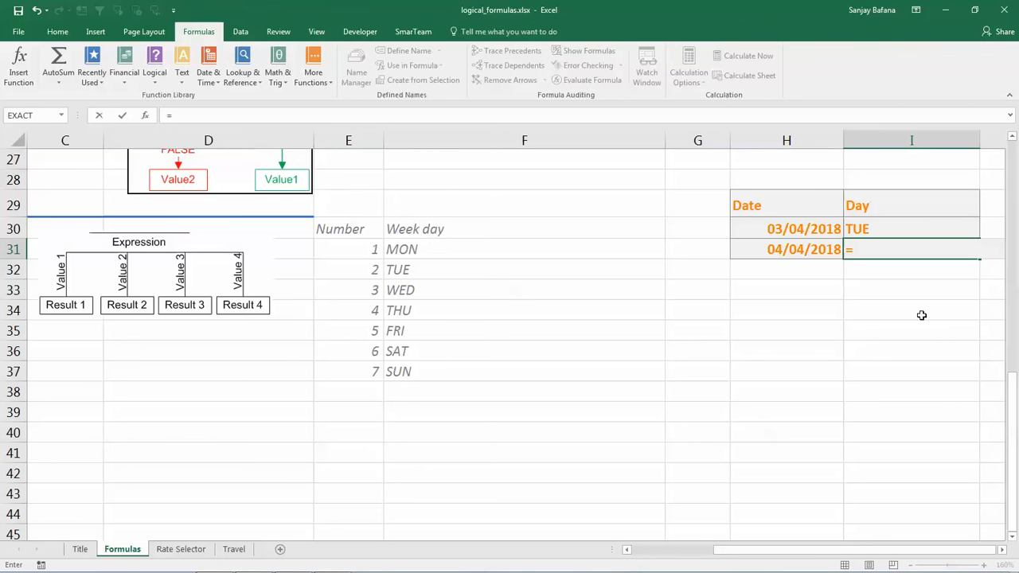
text(swit)
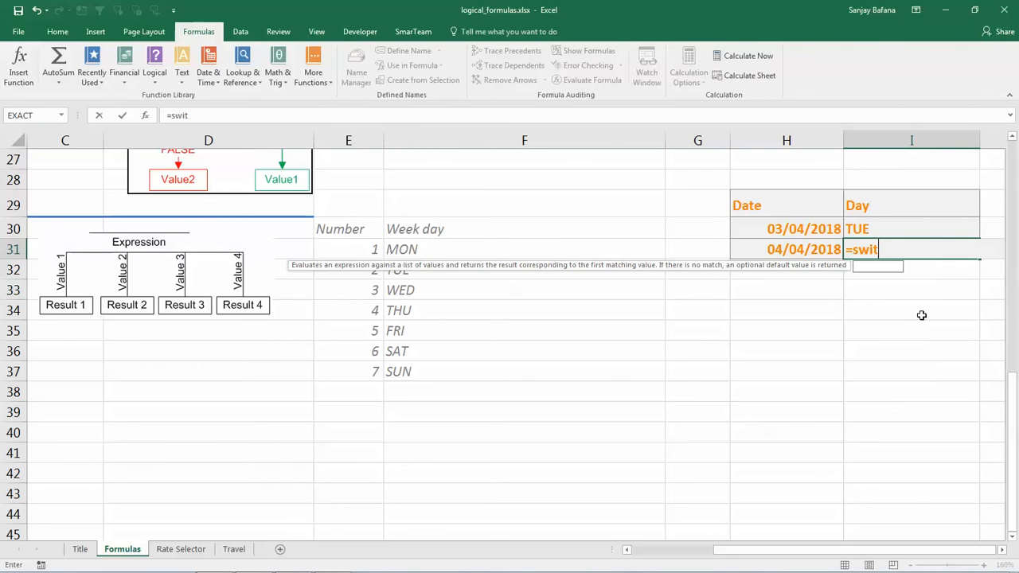
text(ch()
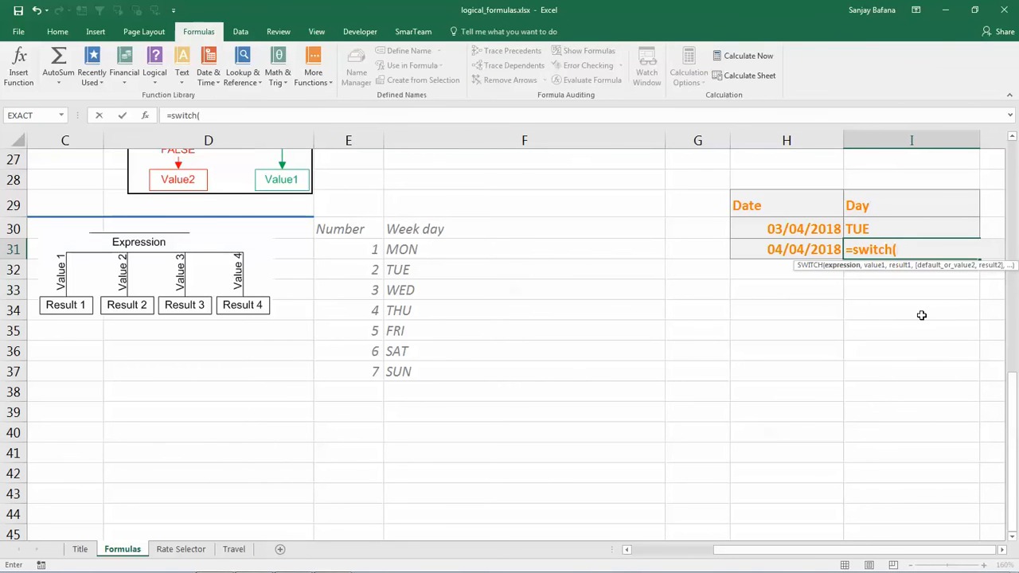
text(weekday)
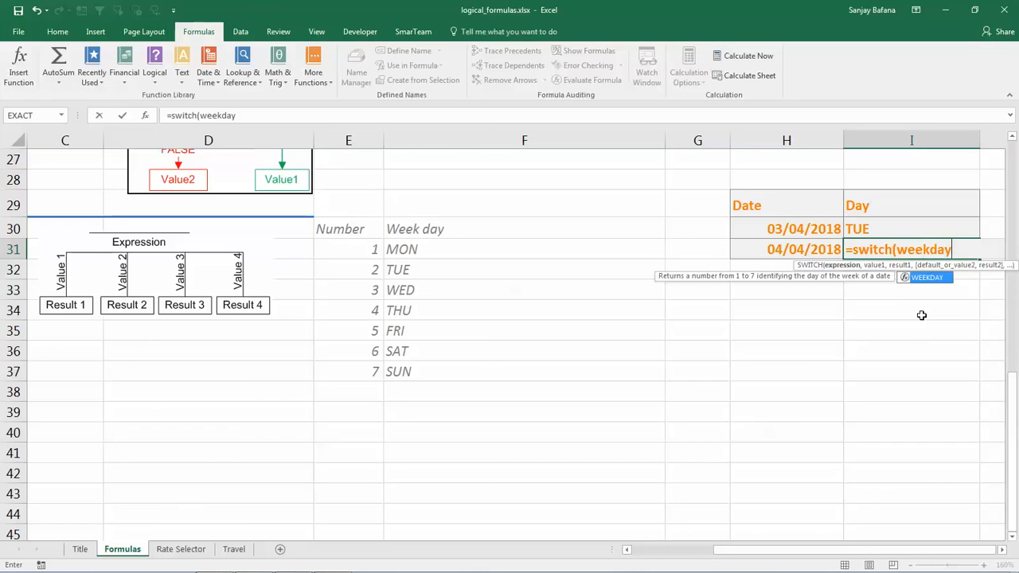
text(()
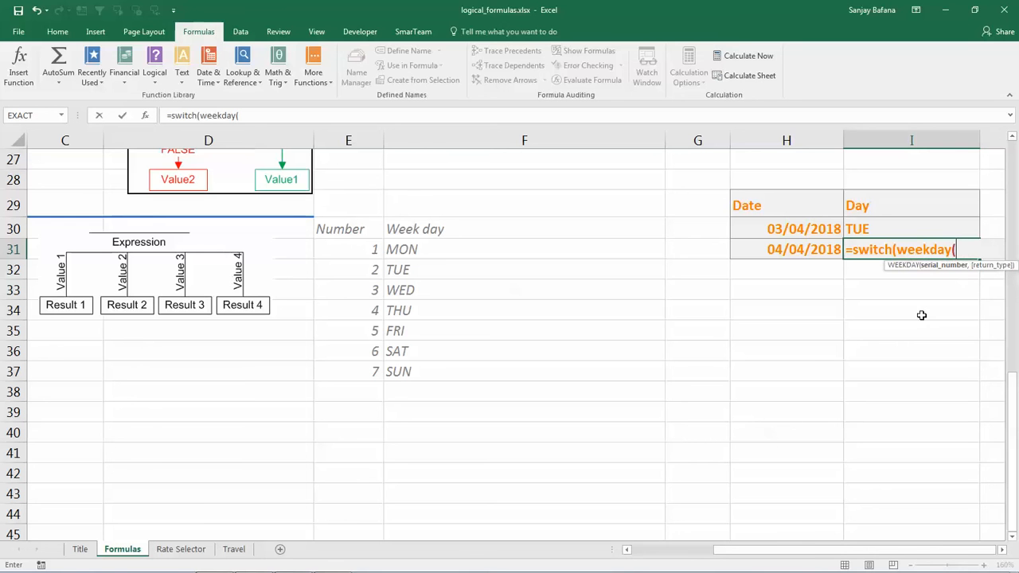
click(817, 249)
text(,2)
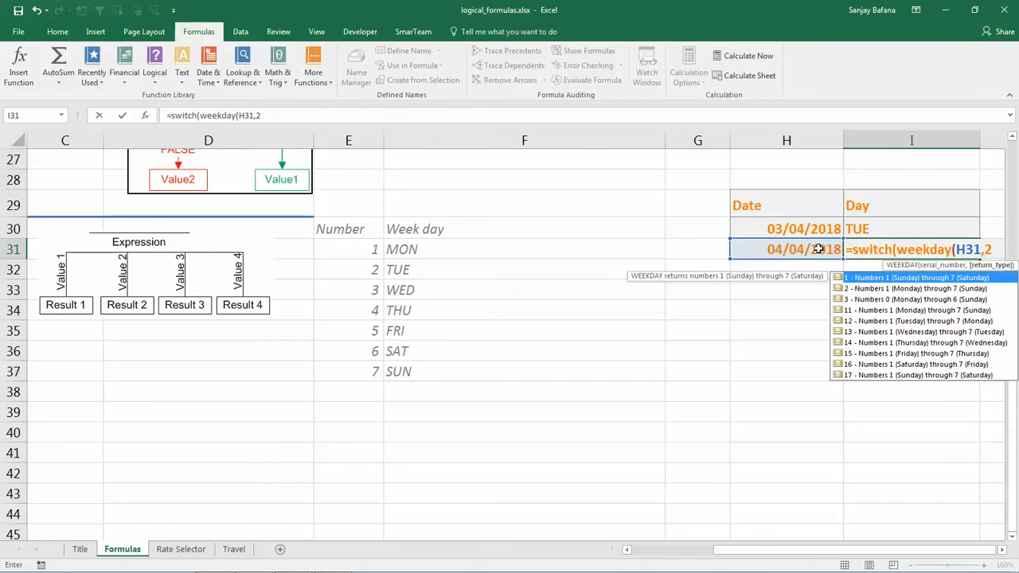
text())
drag(792, 554, 826, 552)
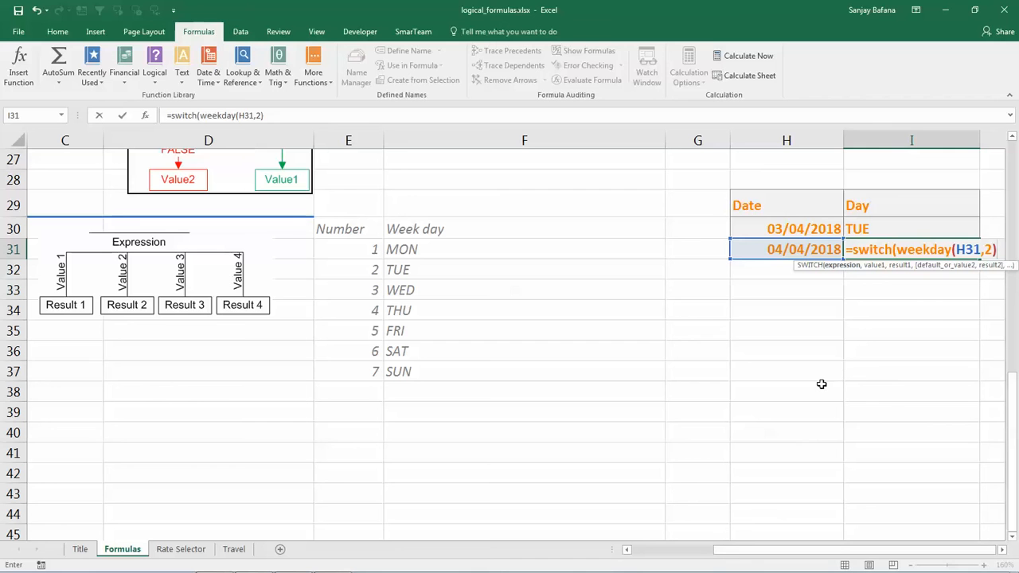
text(,)
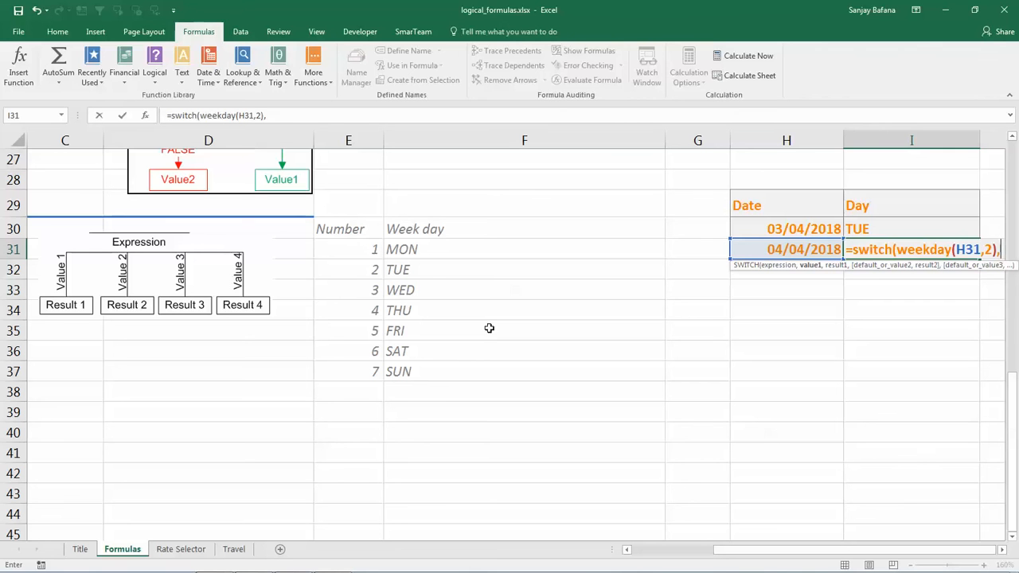
Add the first three value and result pairs to the I31 SWITCH formula as cell references: E31,F31, E32,F32 and E33,F33.
click(357, 250)
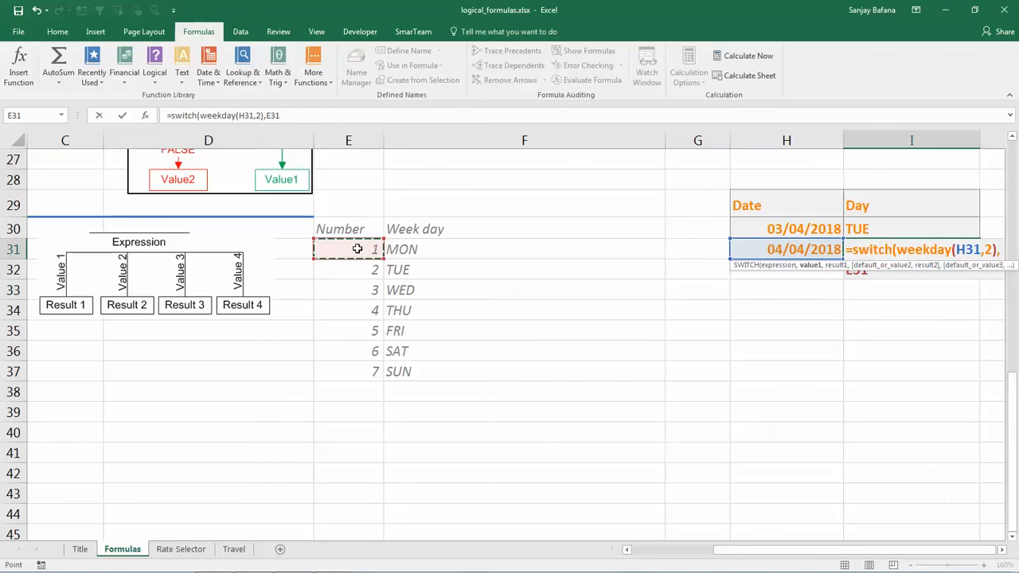
text(,)
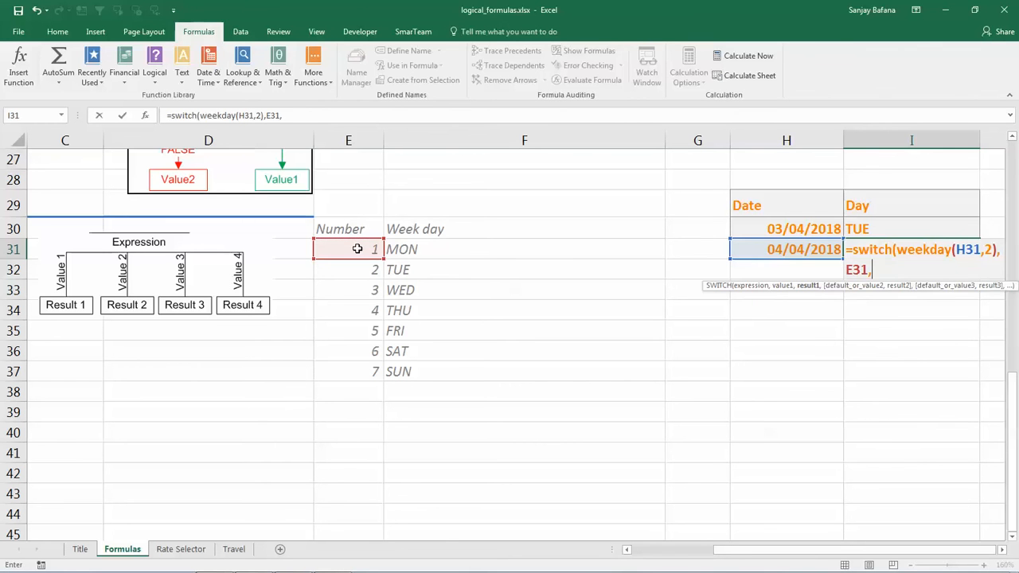
click(435, 247)
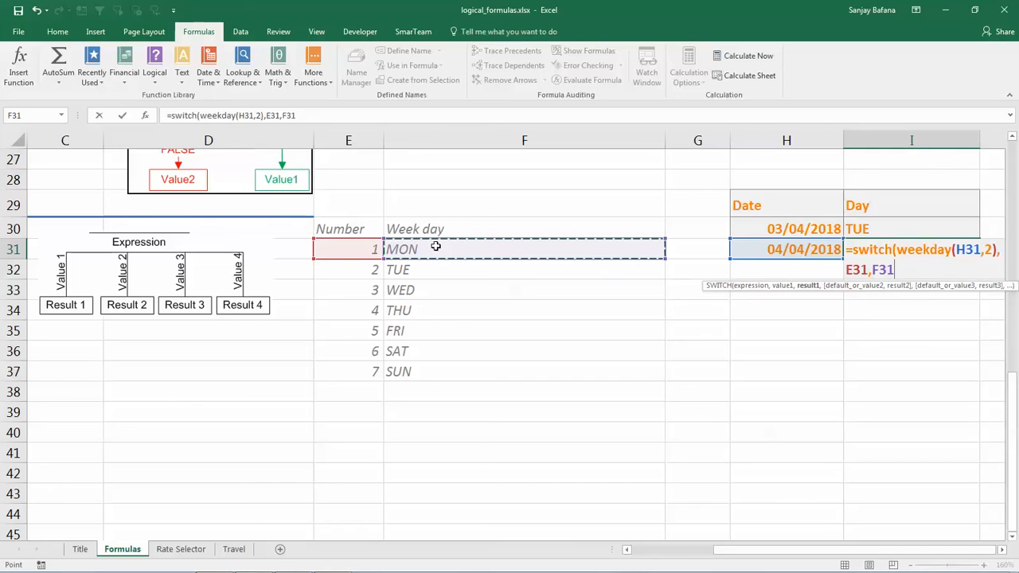
text(,)
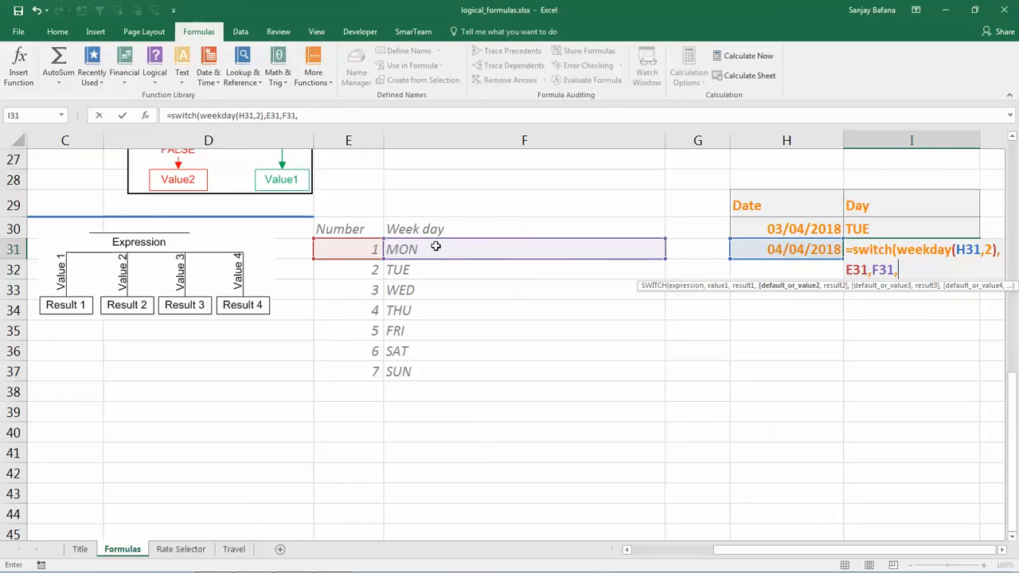
click(364, 269)
text(,)
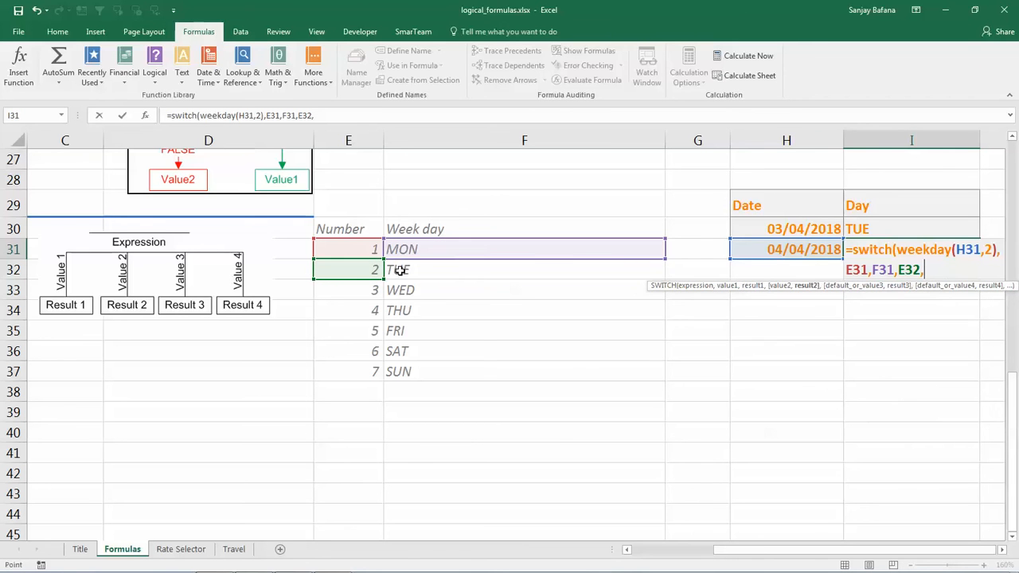
click(399, 271)
text(,)
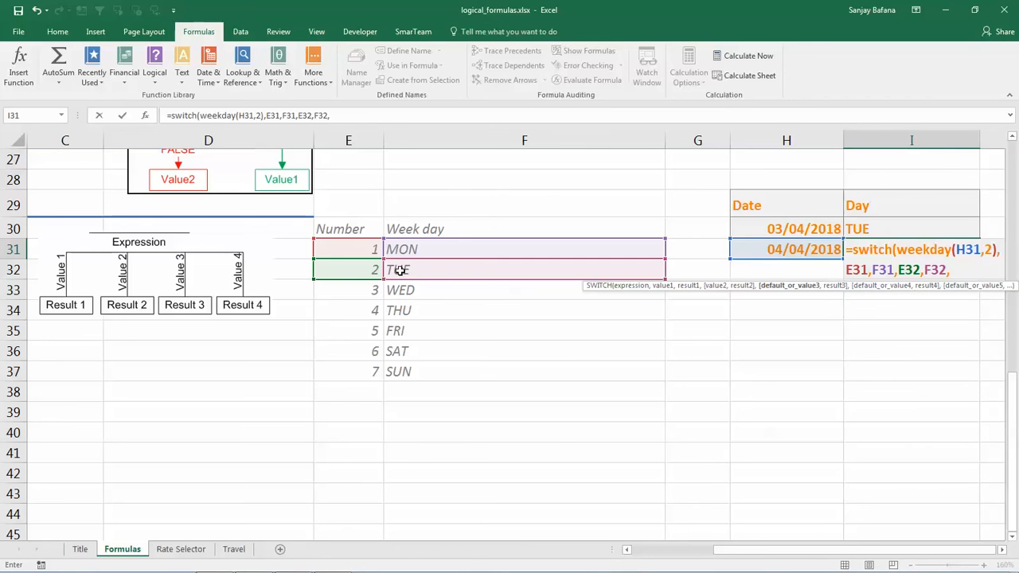
click(361, 291)
text(,)
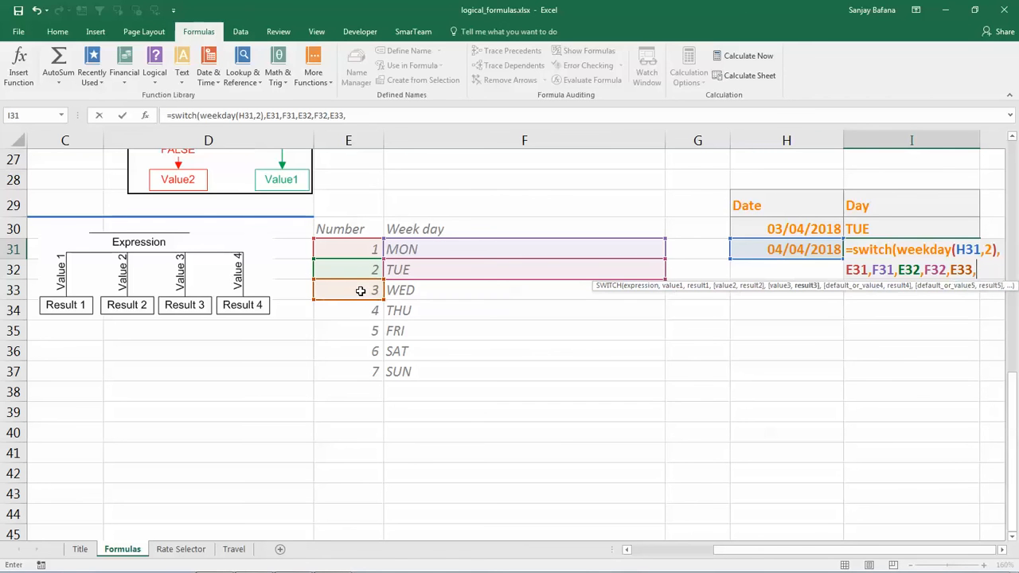
click(405, 290)
text(,)
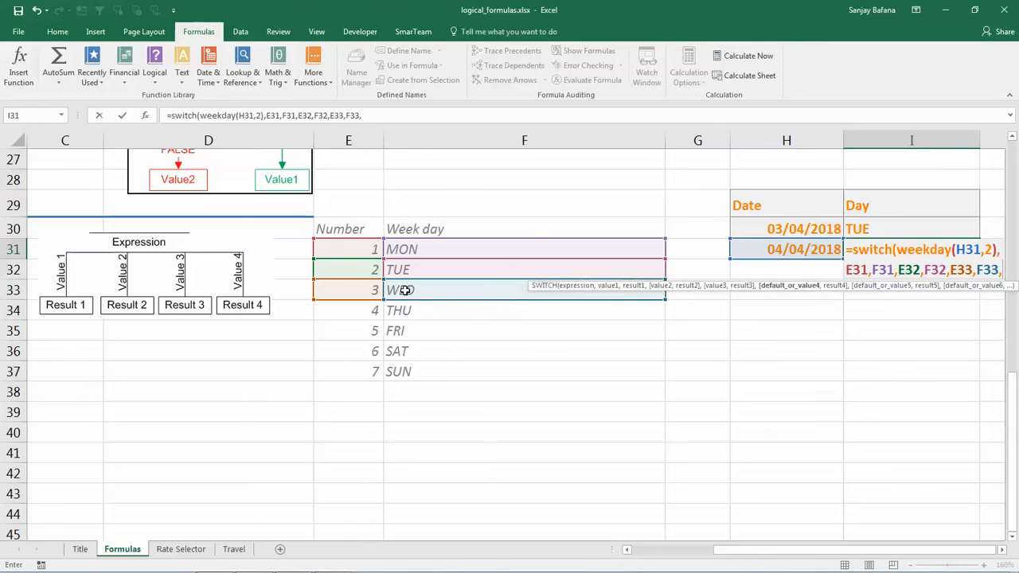
Extend the SWITCH formula in I31 with the referenced pairs E34,F34 and E35,F35.
click(349, 312)
text(,)
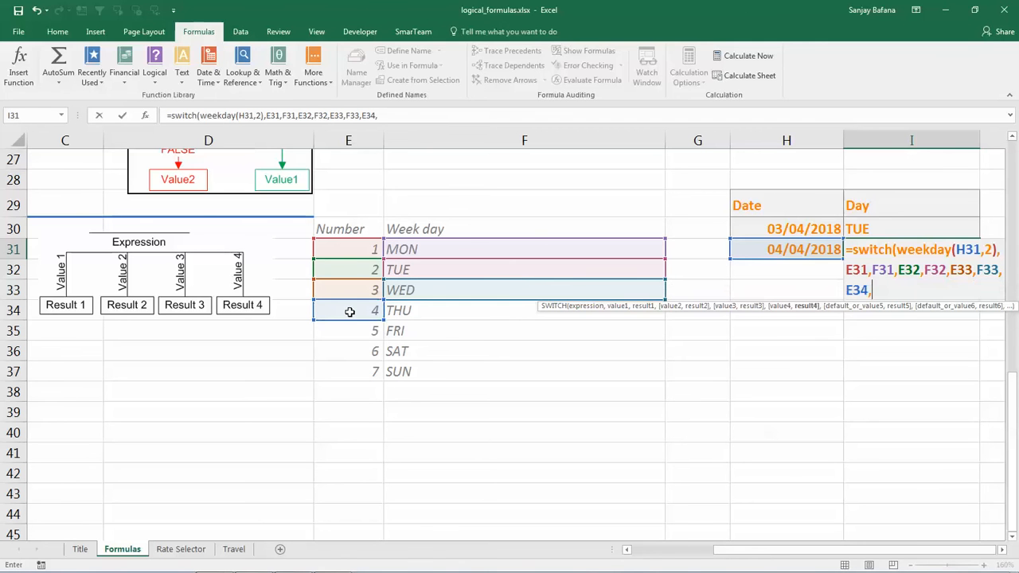
click(413, 312)
text(,)
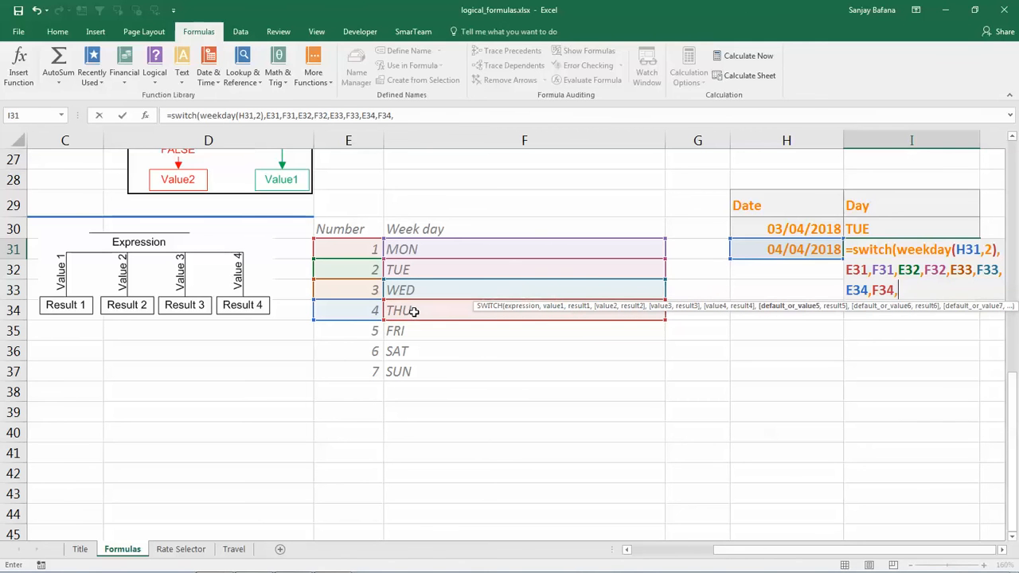
click(346, 330)
text(,)
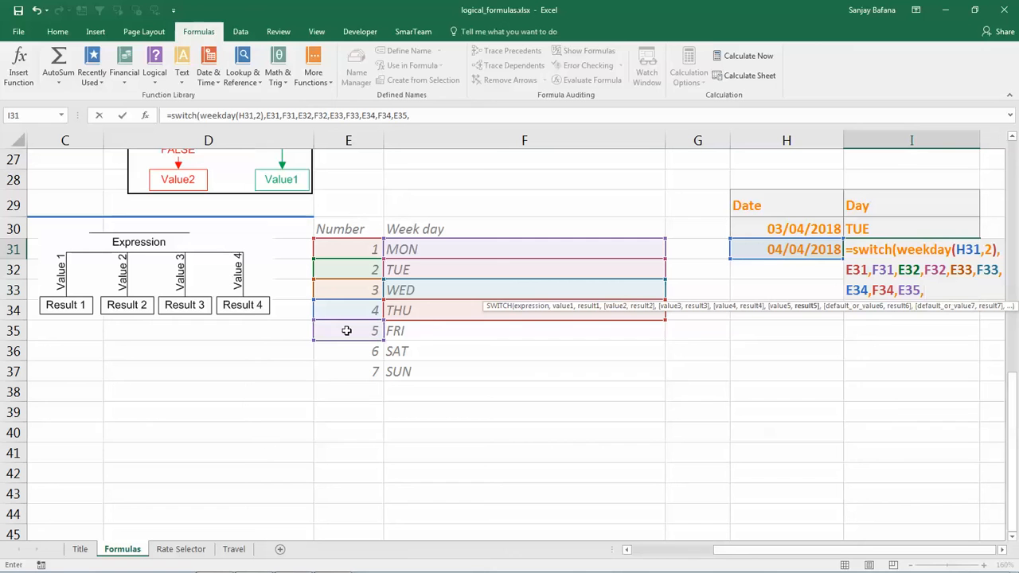
click(433, 334)
text(,)
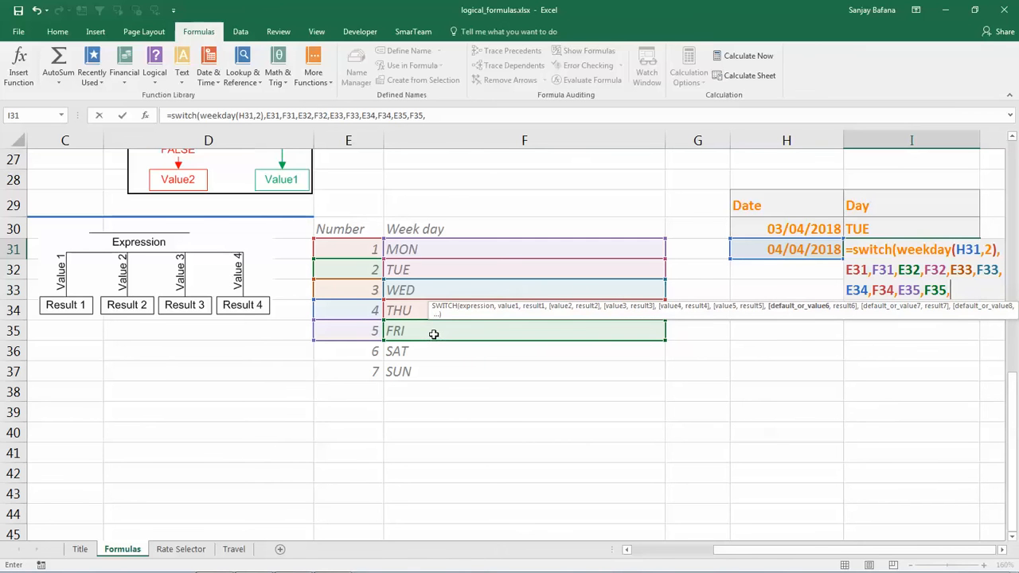
Complete the SWITCH formula in I31 with the referenced pairs E36,F36 and E37,F37, close the parenthesis and enter it.
click(347, 351)
text(,)
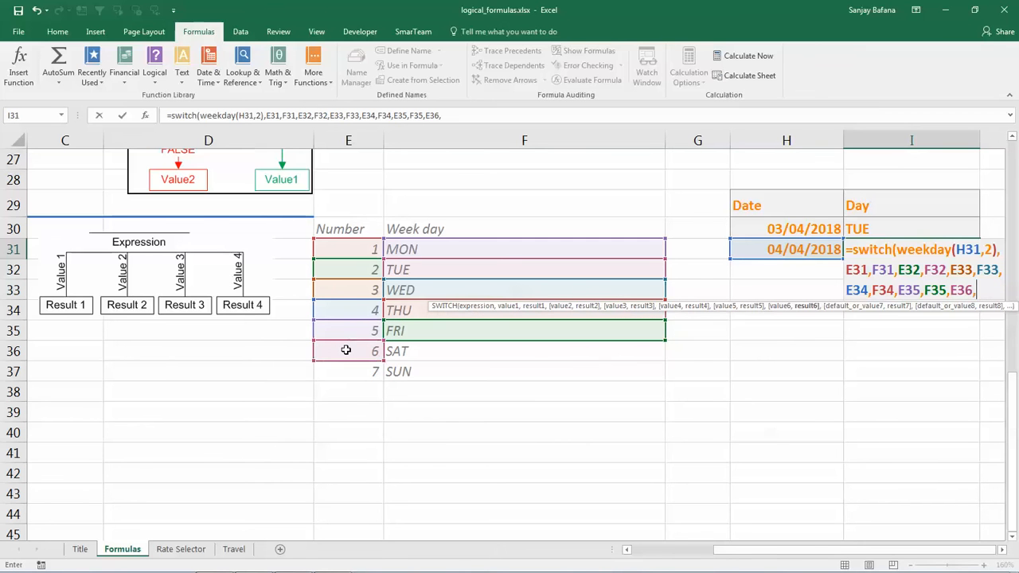
click(425, 352)
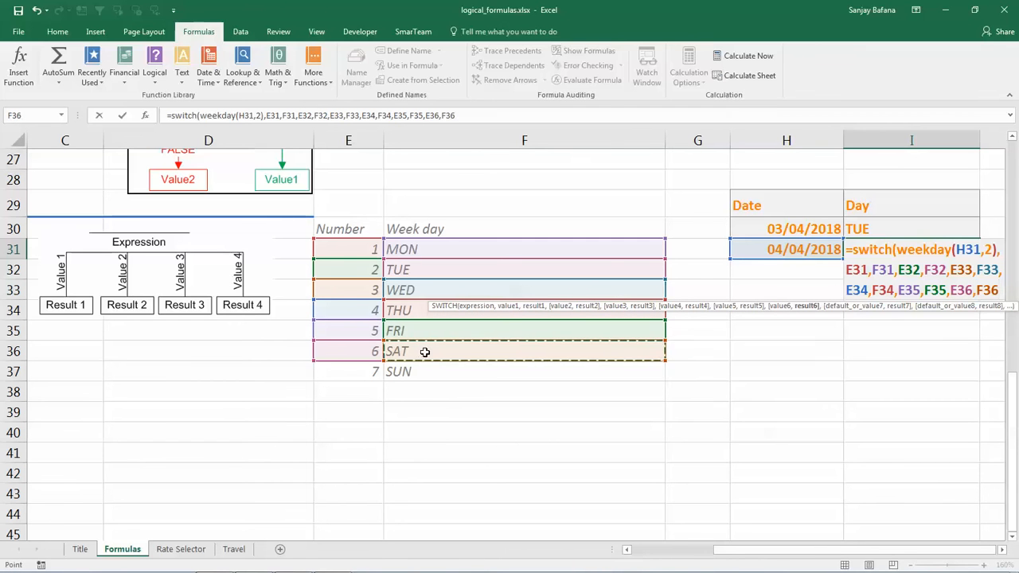
text(,)
click(366, 371)
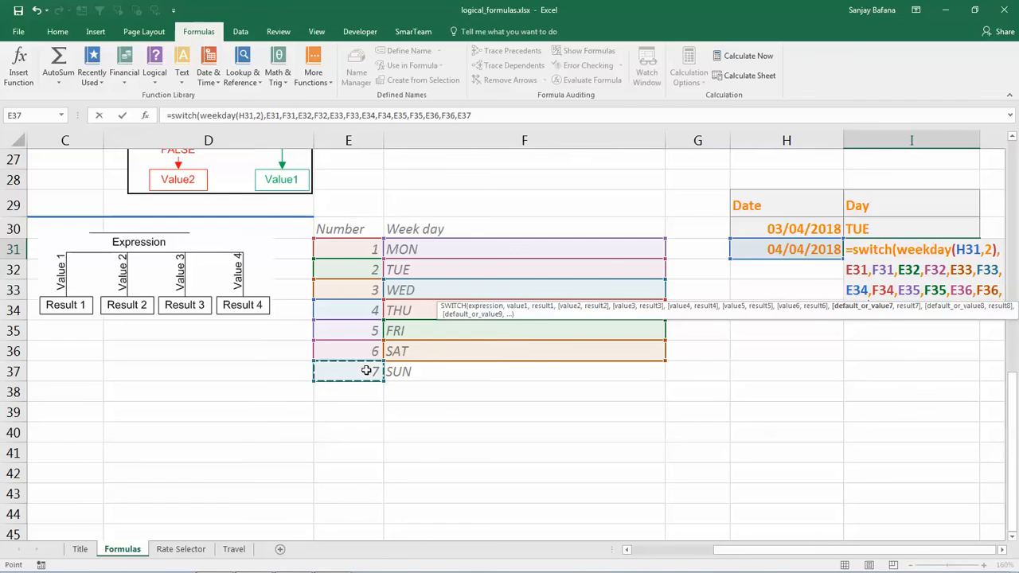
text(,)
click(425, 372)
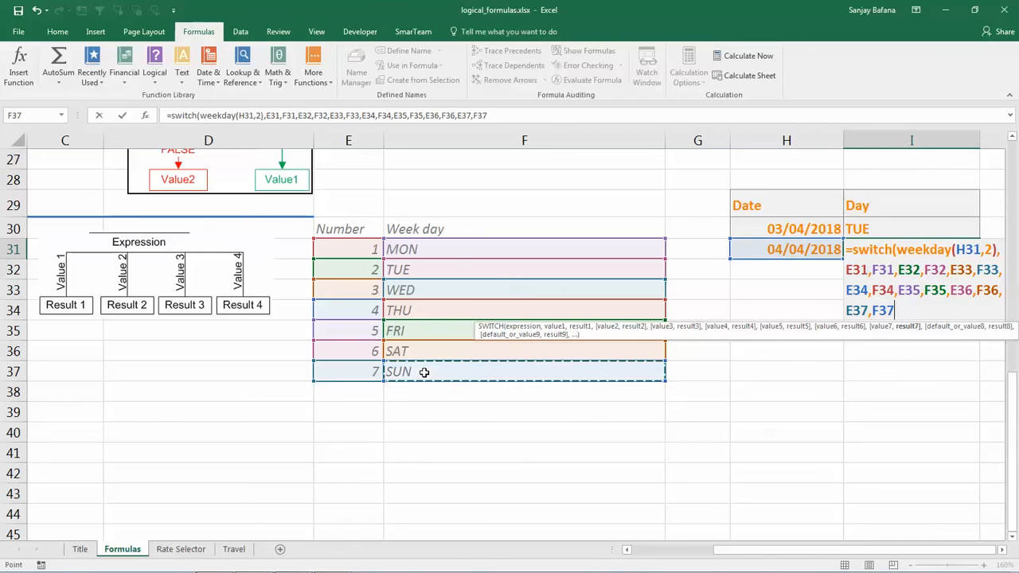
text())
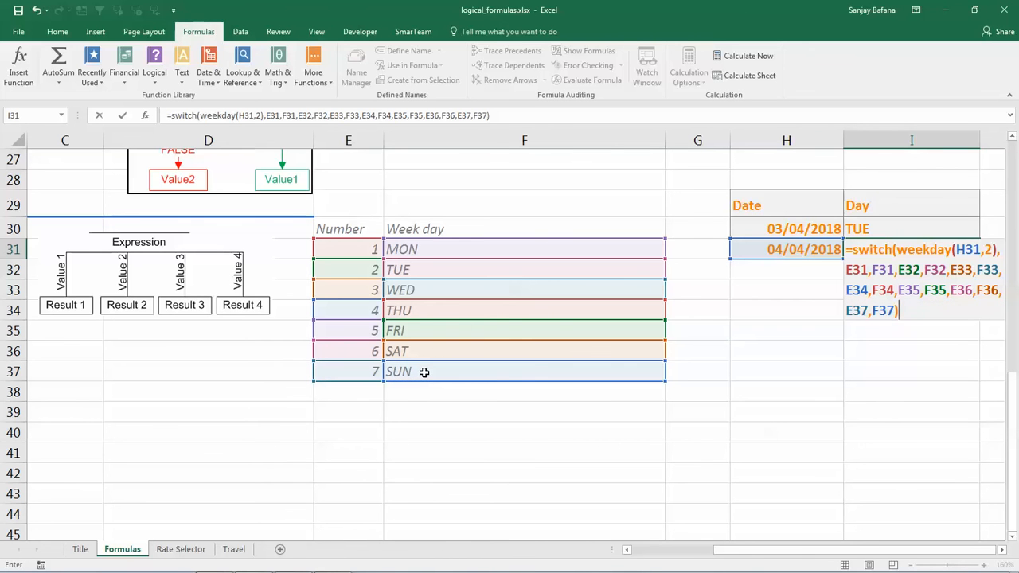
key(Return)
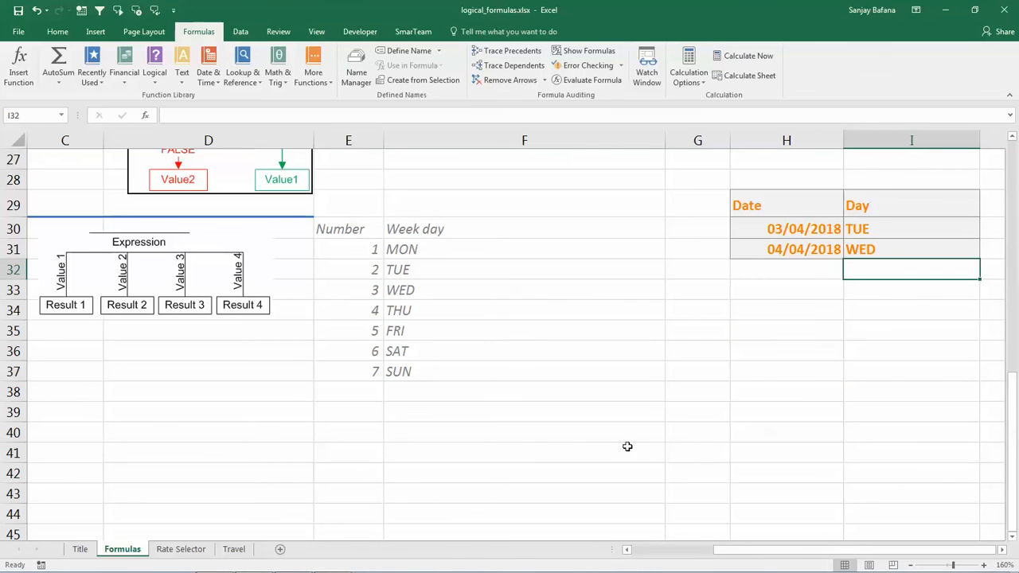
Replace the first three weekday abbreviations in F31:F33 with the full names Monday, Tuesday and Wednesday.
drag(774, 554, 791, 555)
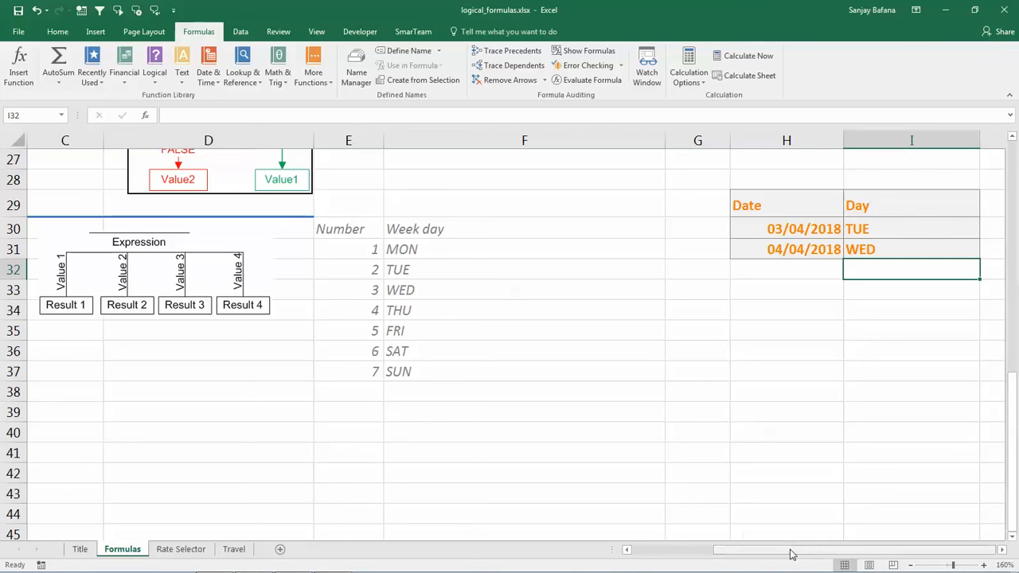
drag(431, 250, 419, 367)
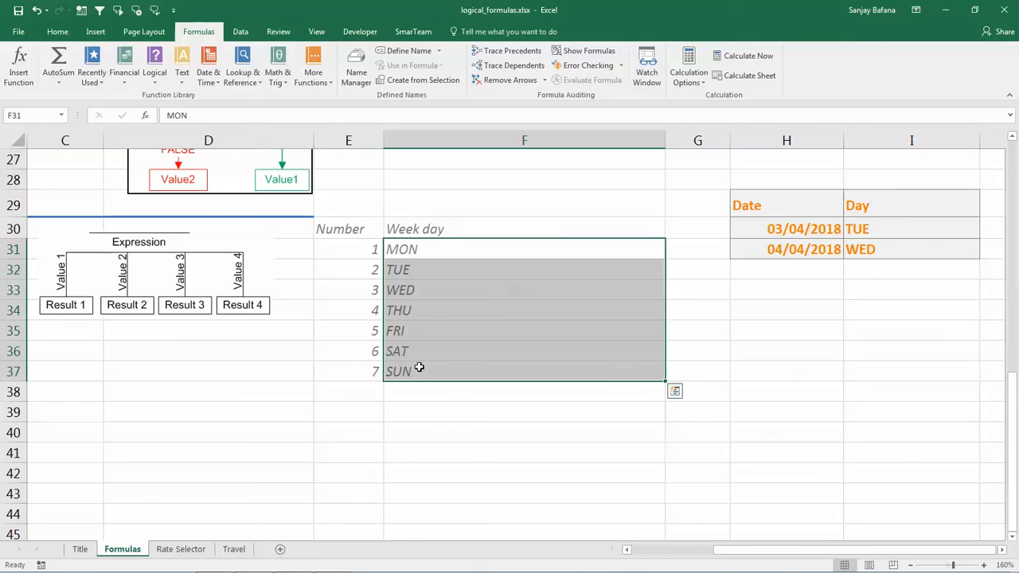
text(Monday)
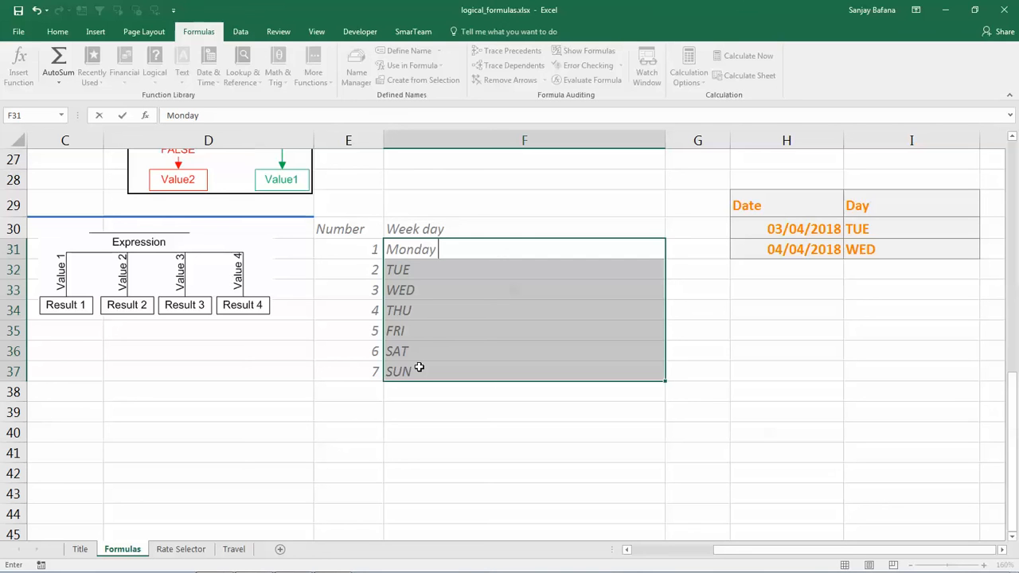
key(Return)
text(Tuesday)
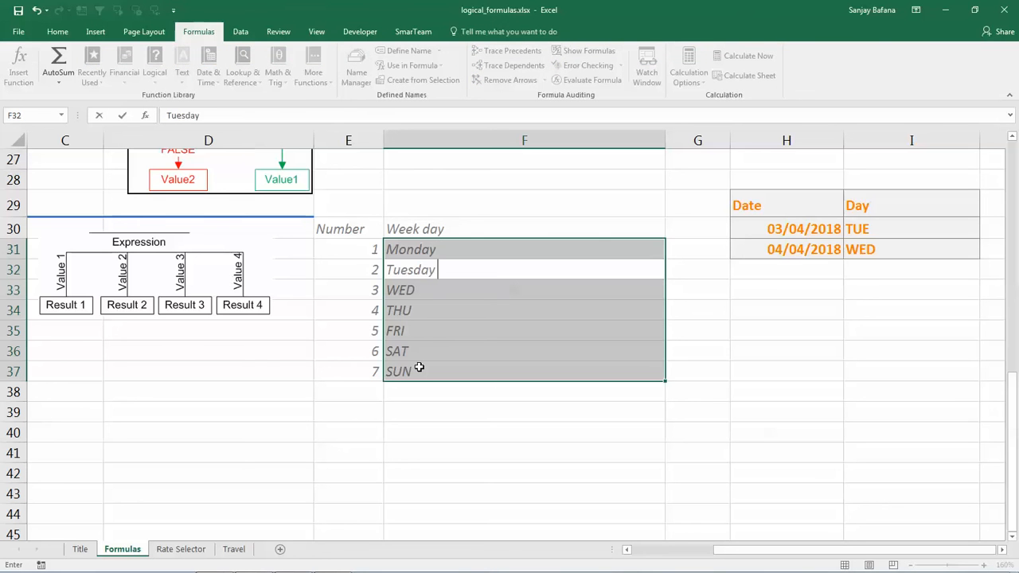
key(Return)
text(Wedn)
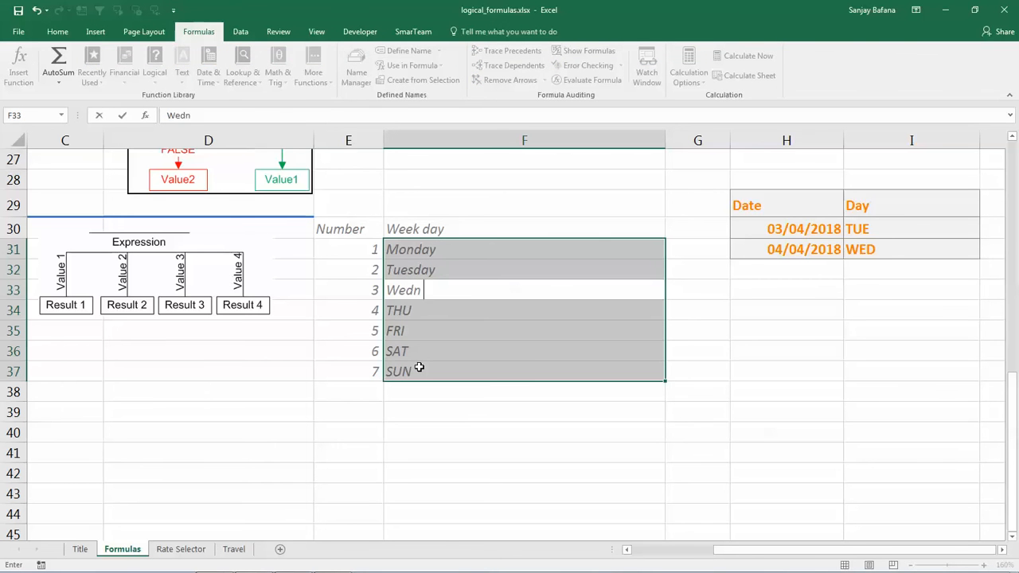
text(esday)
key(Return)
Replace the remaining weekday abbreviations in F34:F37 with Thursday, Friday, Saturday and Sunday.
text(Thursday)
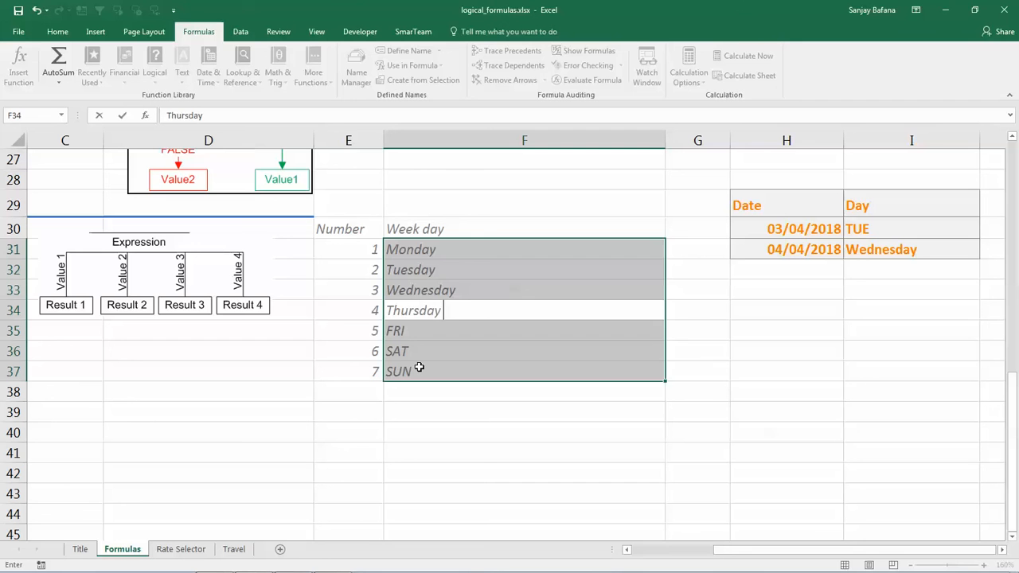
key(Return)
text(Friday)
key(Return)
text(Saturday)
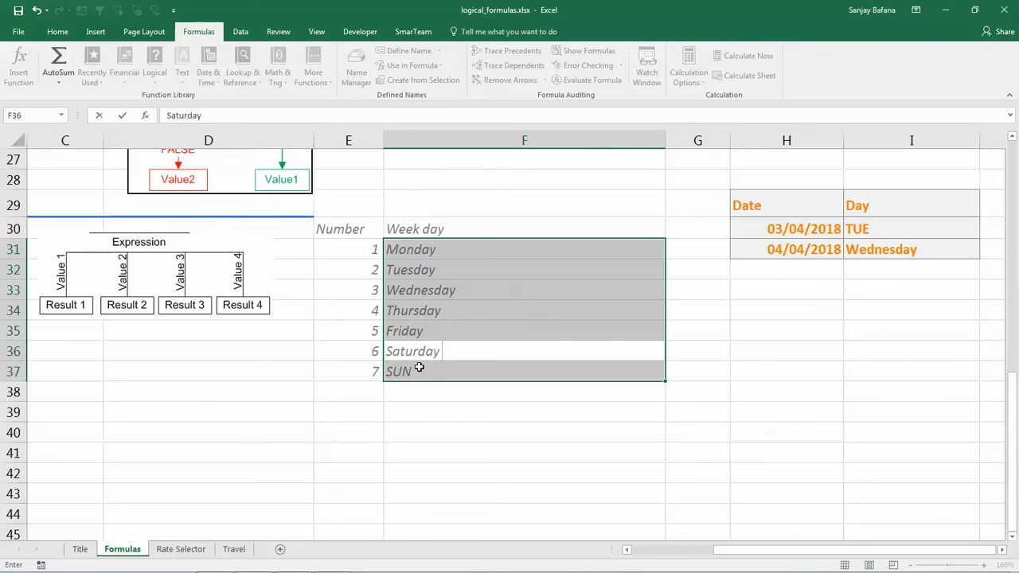
key(Return)
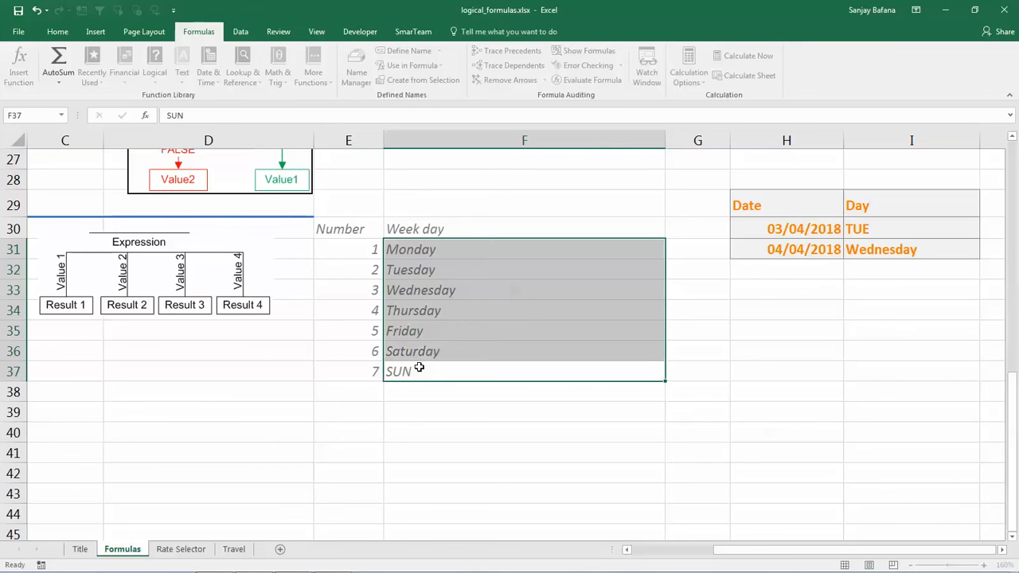
text(Sunday)
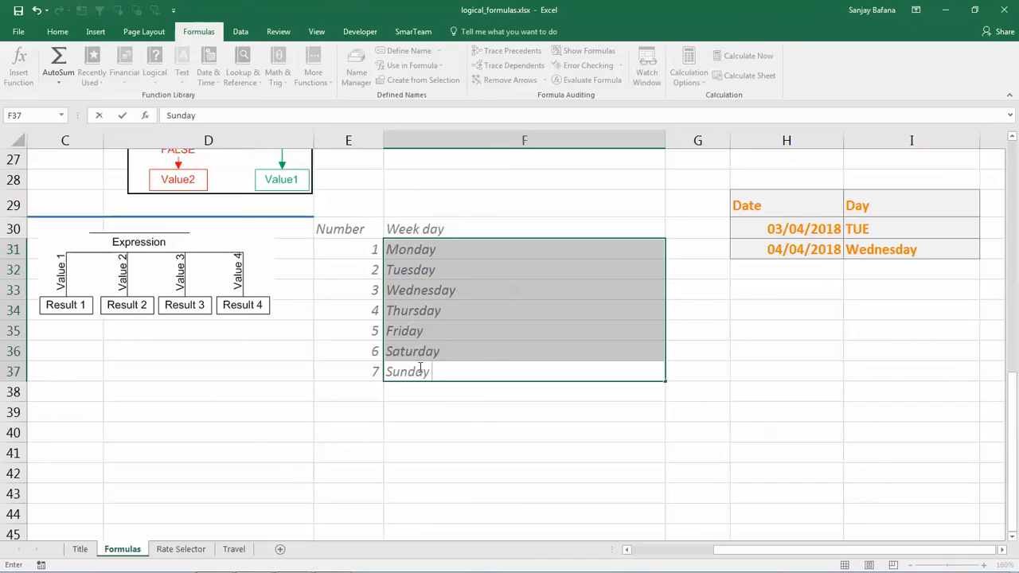
key(Return)
click(474, 423)
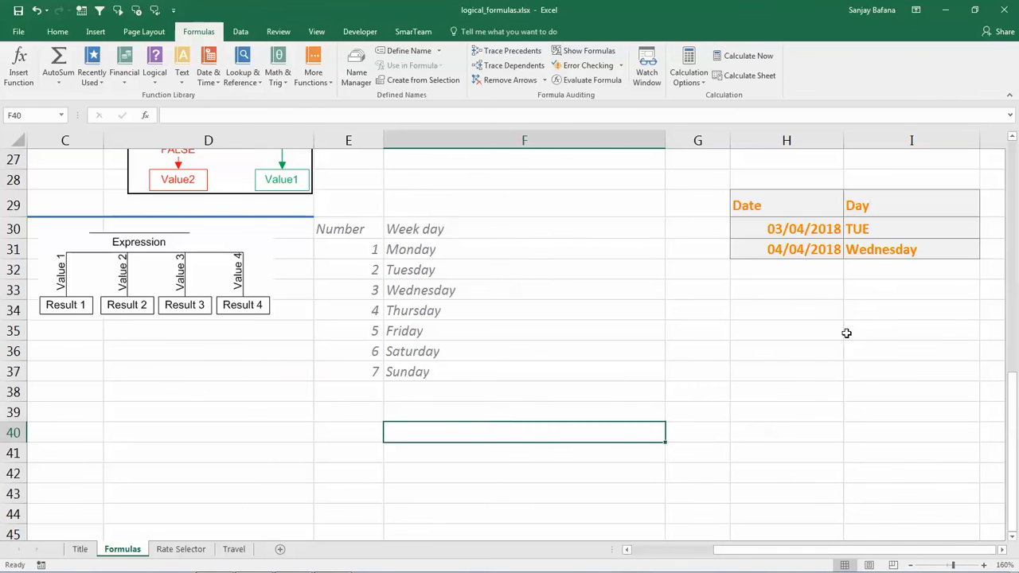
Compare the cell-reference SWITCH formula in I31 and its weekday list F31:F37 with the typed-value formula in I30.
click(885, 253)
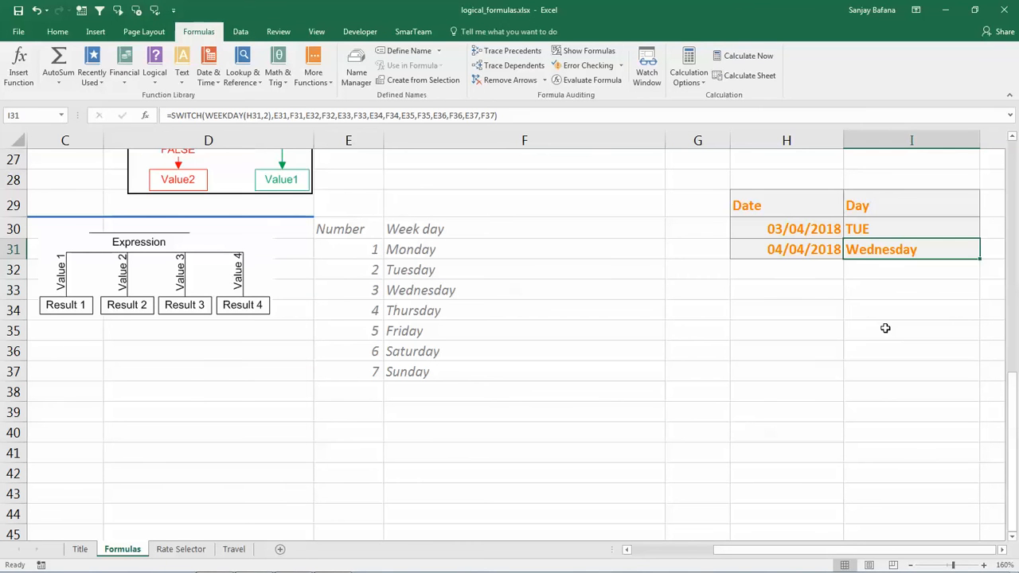
drag(422, 249, 430, 372)
click(868, 258)
click(882, 228)
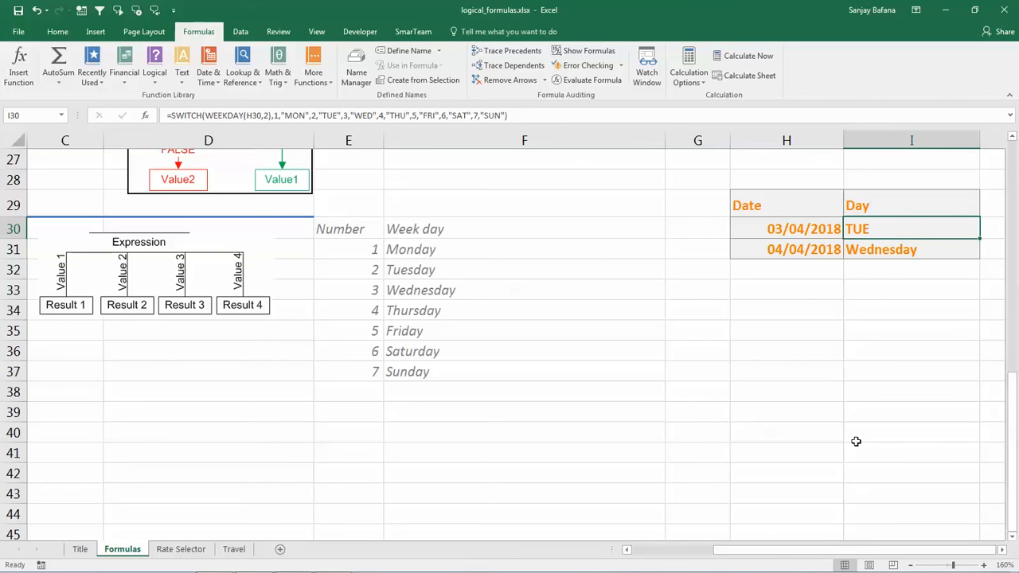
drag(1011, 447, 1014, 227)
drag(788, 553, 683, 550)
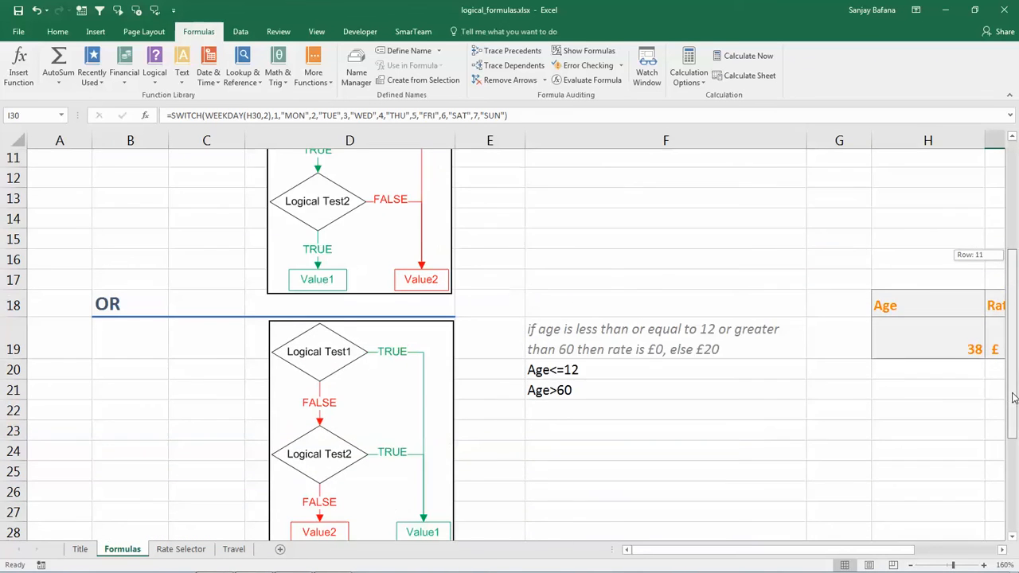